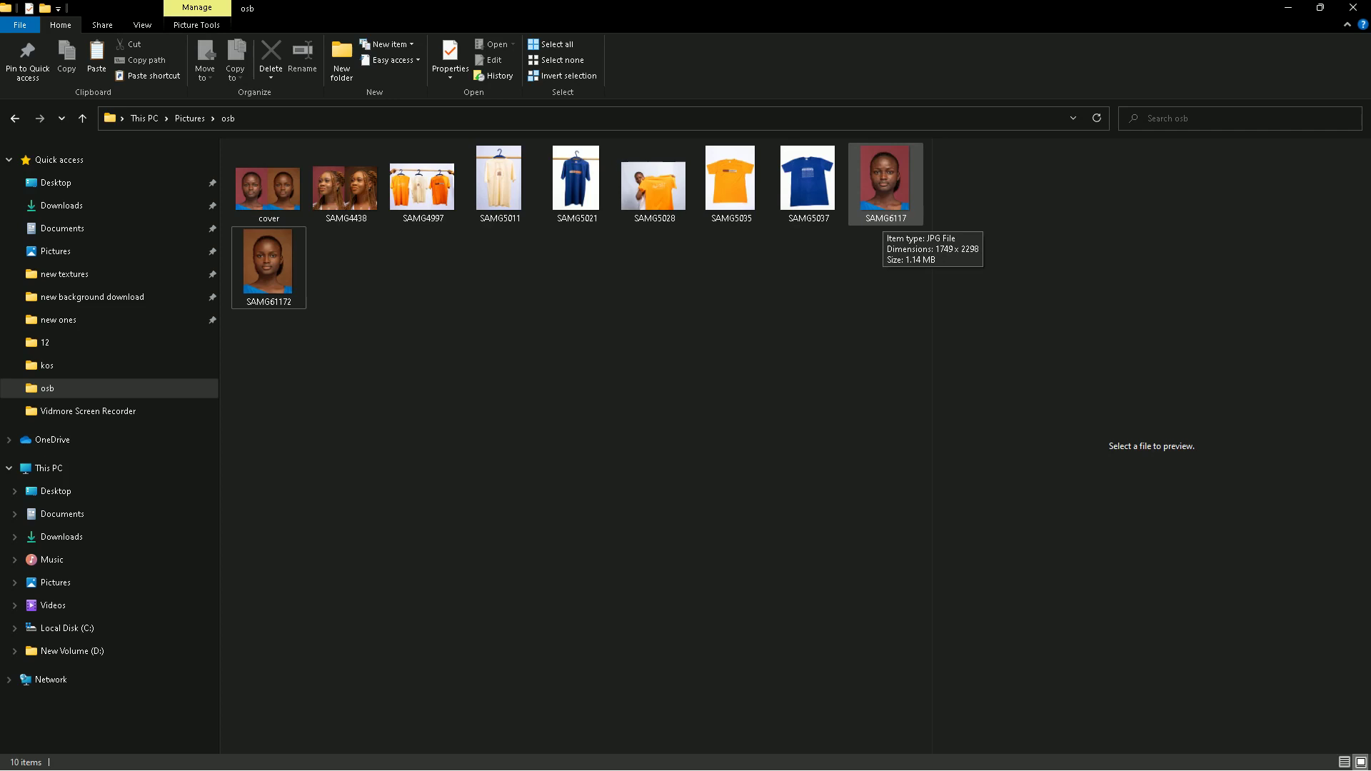
- Preview the original portrait SAMG6117 and the retouched version SAMG61172 alternately to compare them
{"action": "left_click", "coordinate": [886, 185]}
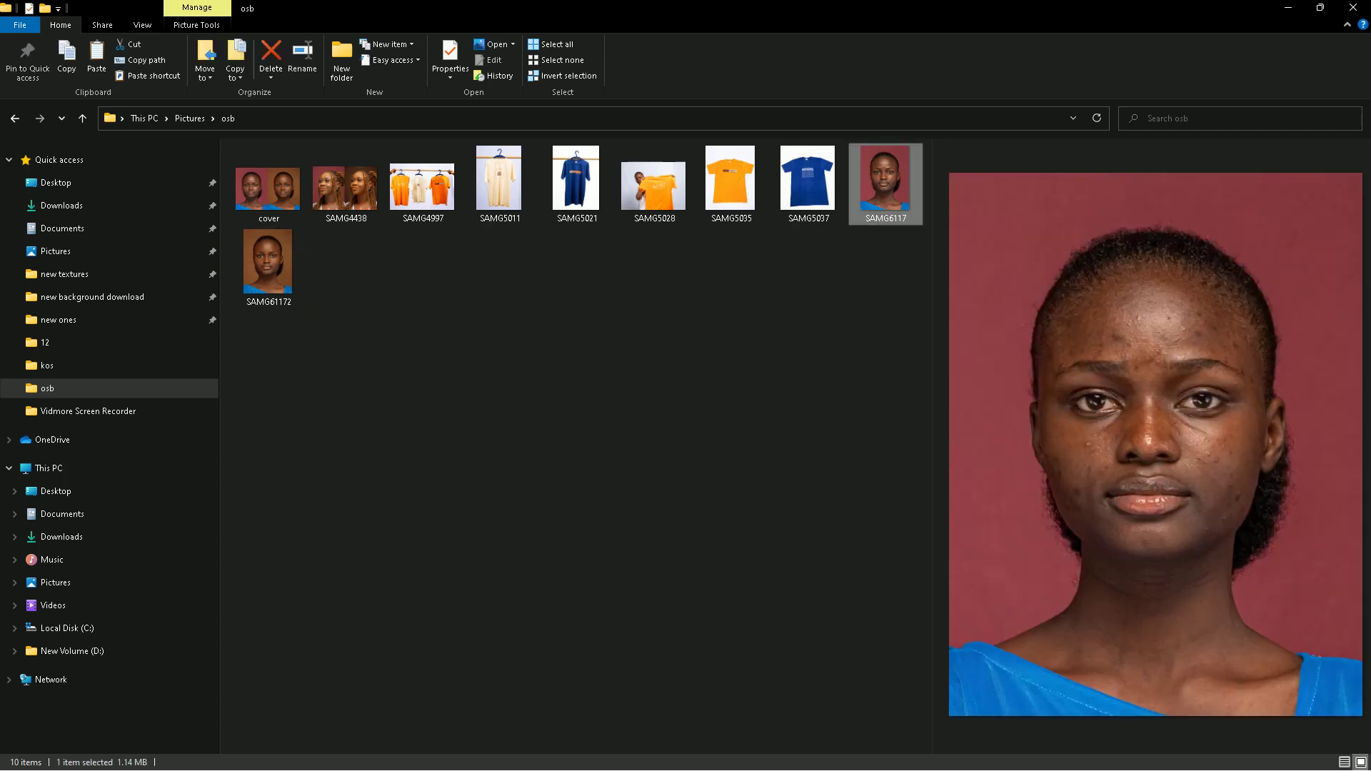
{"action": "left_click", "coordinate": [269, 263]}
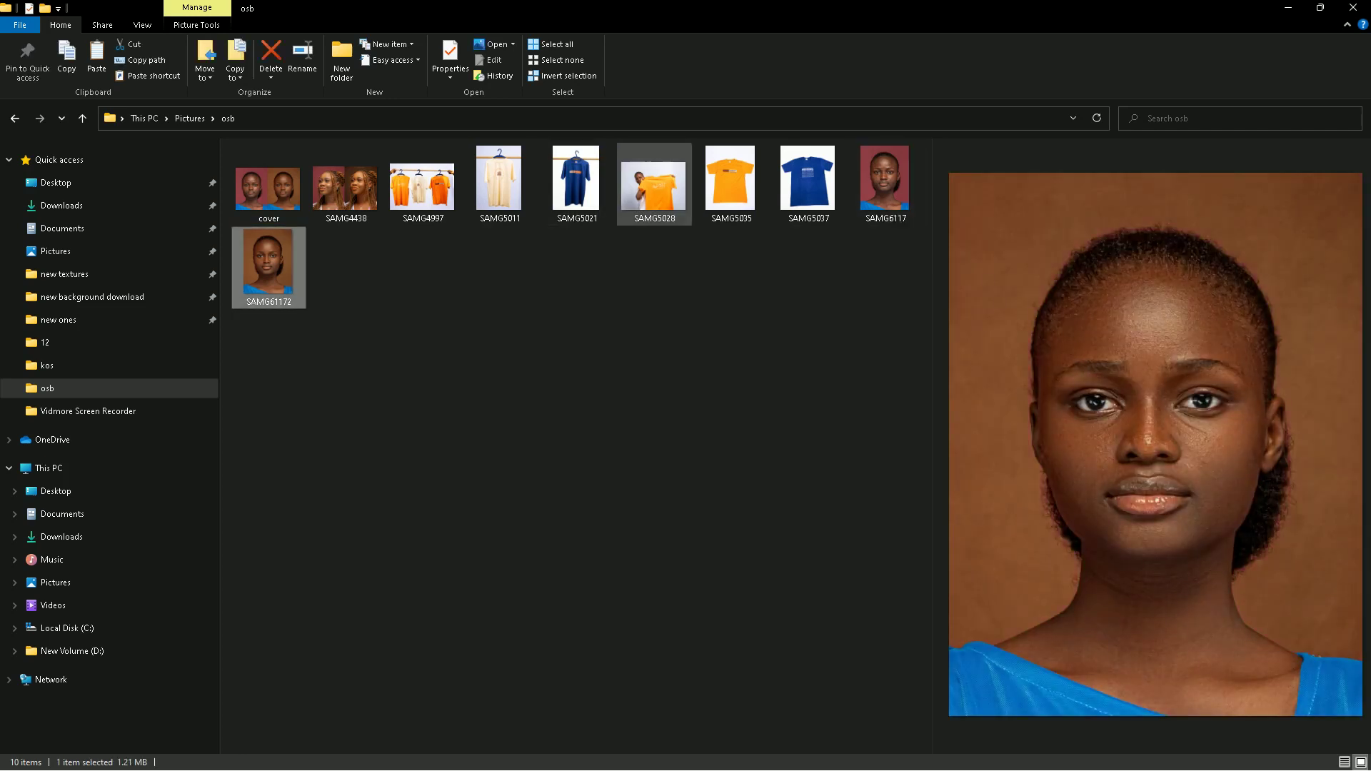
{"action": "left_click", "coordinate": [886, 186]}
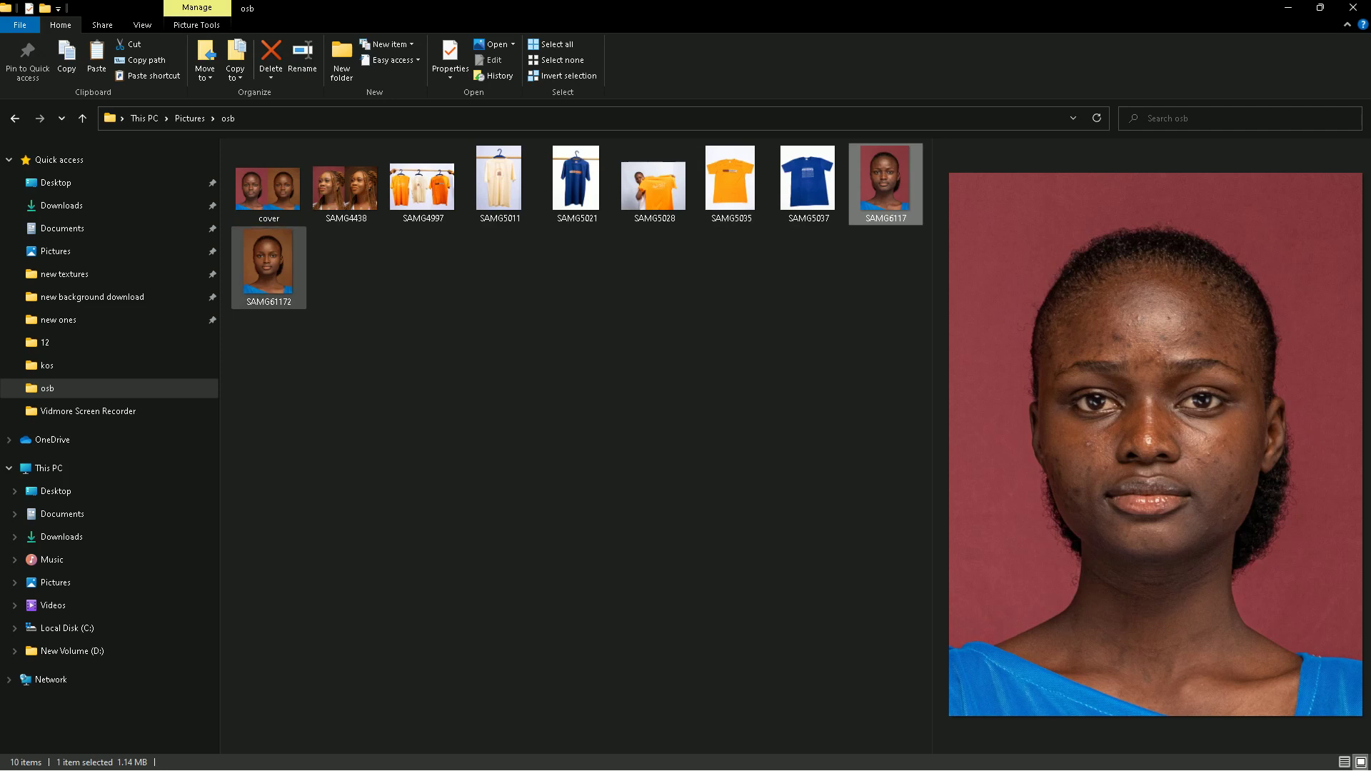
{"action": "left_click", "coordinate": [269, 263]}
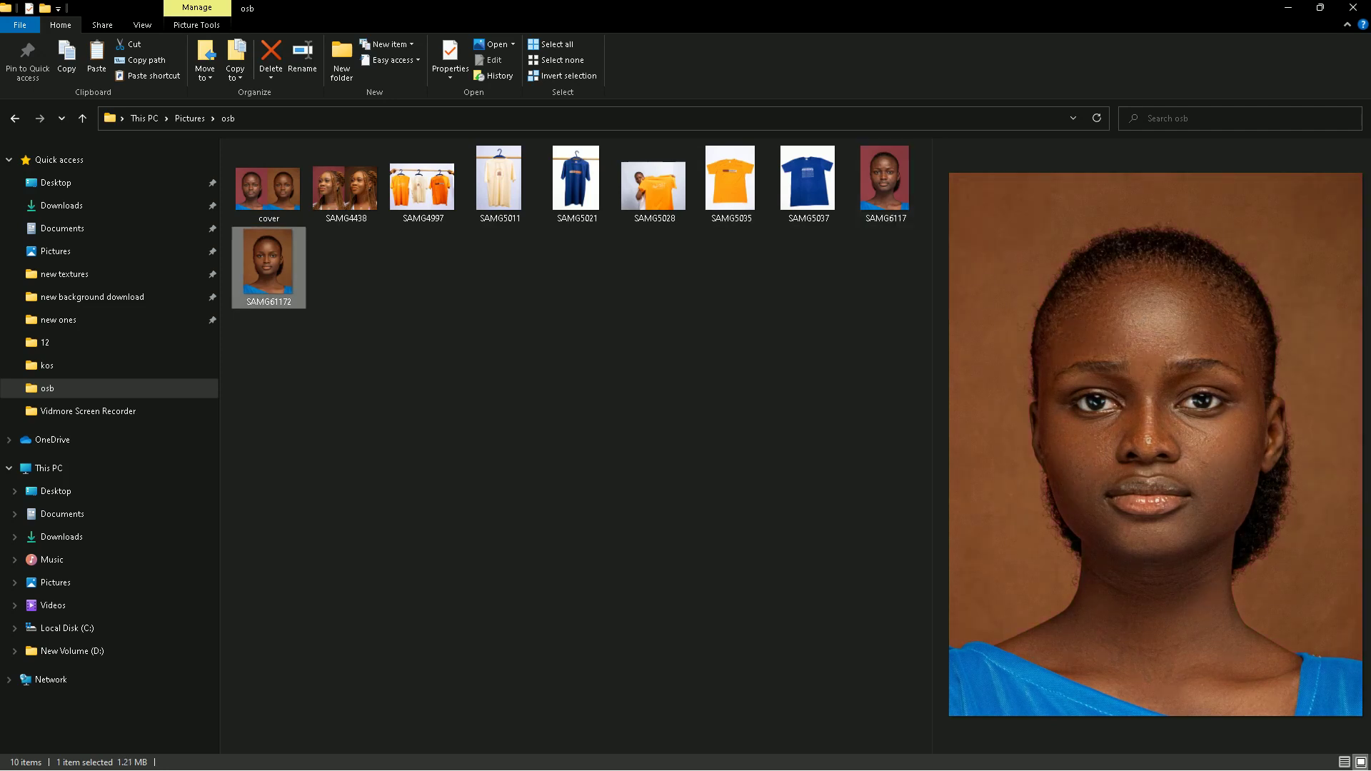
- Switch to Photoshop and duplicate the portrait's Background layer
{"action": "key", "text": "alt+Tab"}
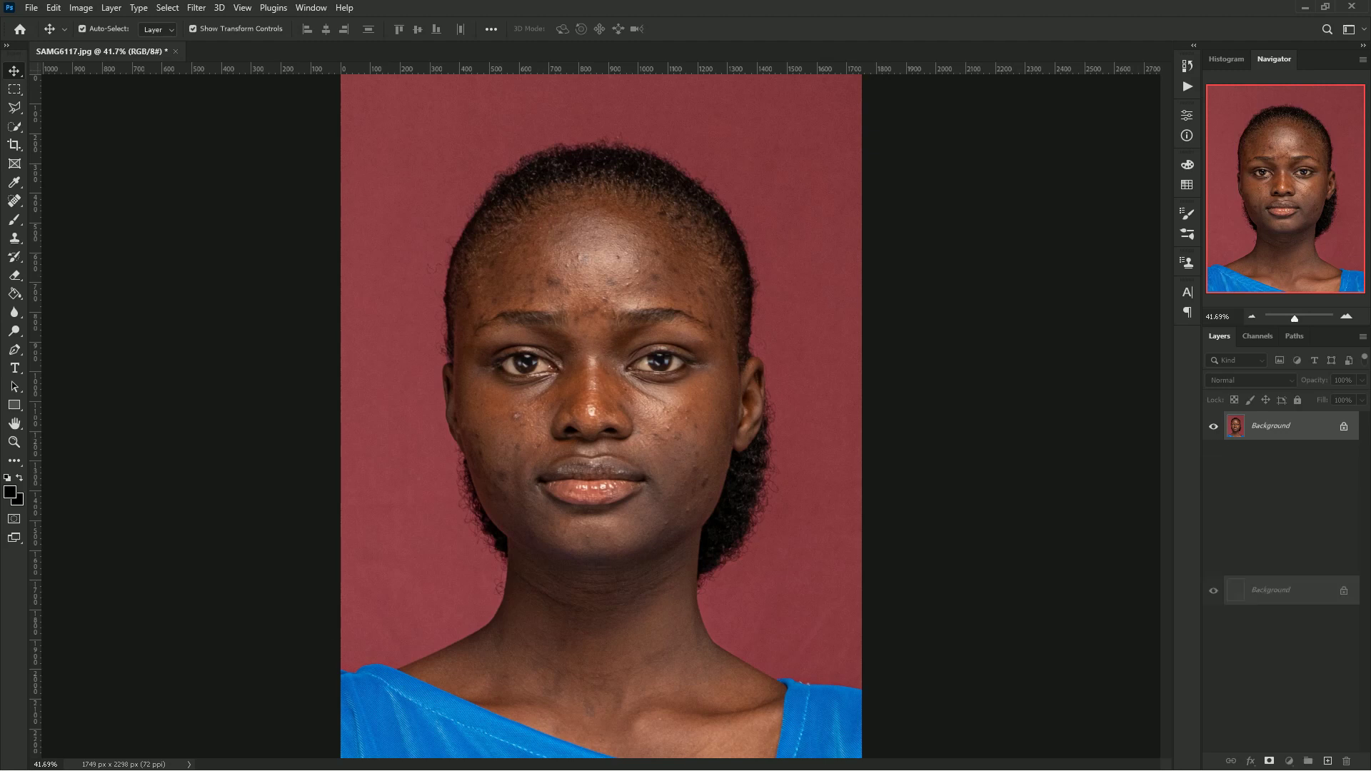
{"action": "key", "text": "ctrl+j"}
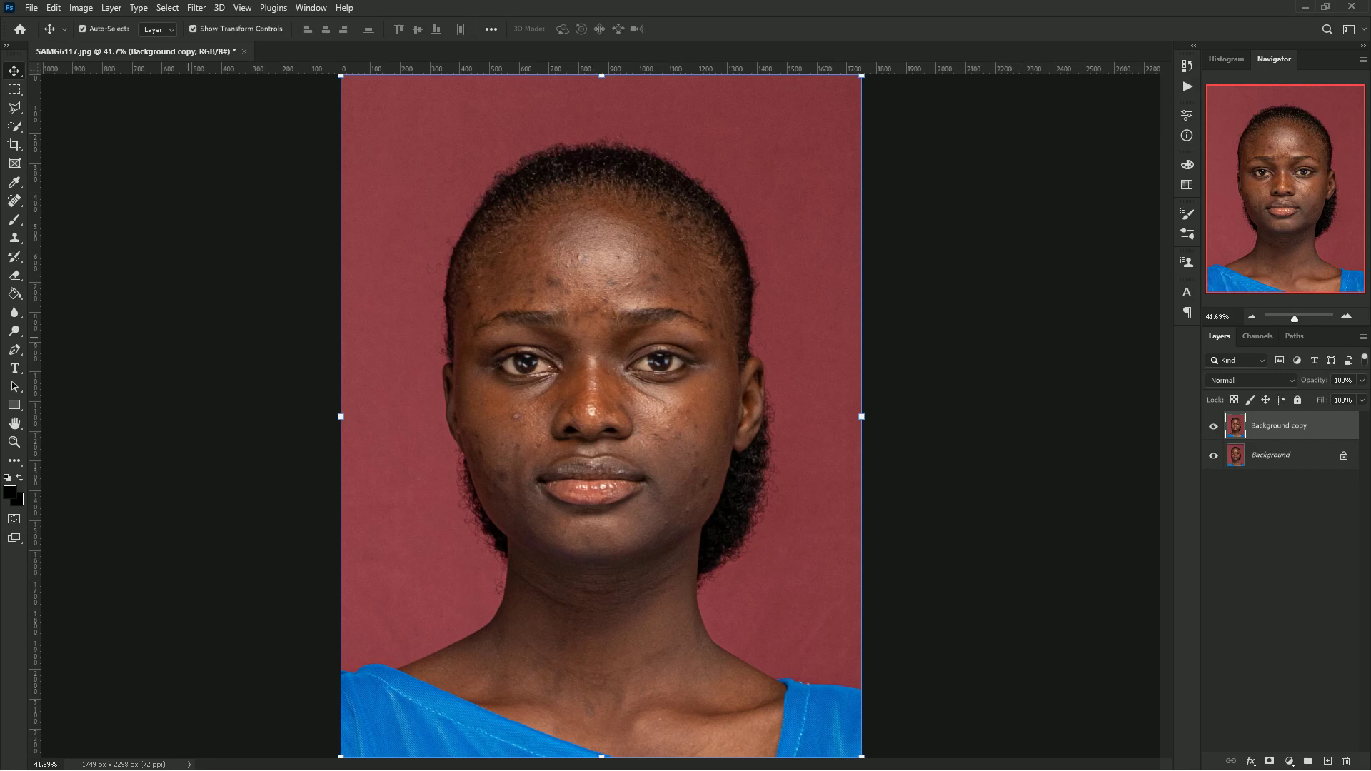
- Use the Spot Healing Brush to remove the blemishes on the cheek at the image's right side, down to the jaw
{"action": "left_click", "coordinate": [14, 200]}
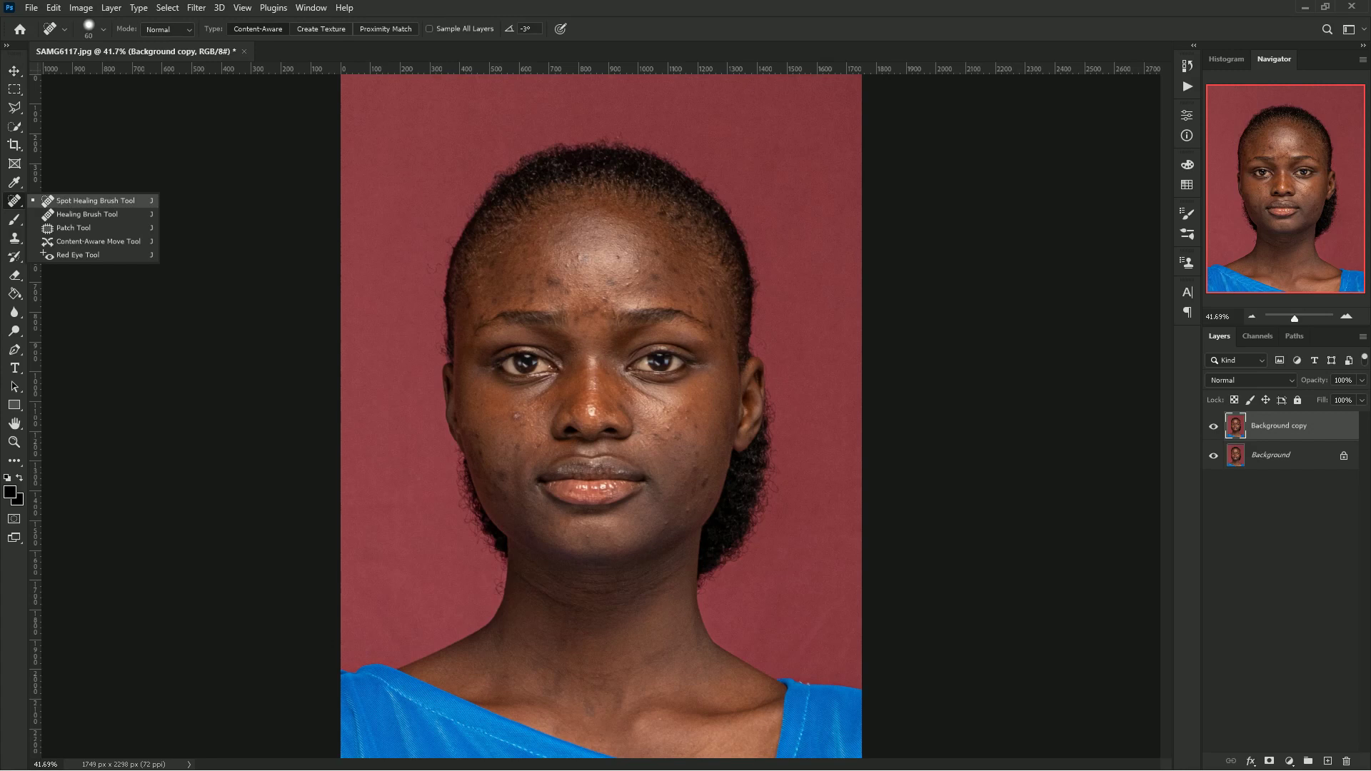
{"action": "left_click", "coordinate": [95, 201]}
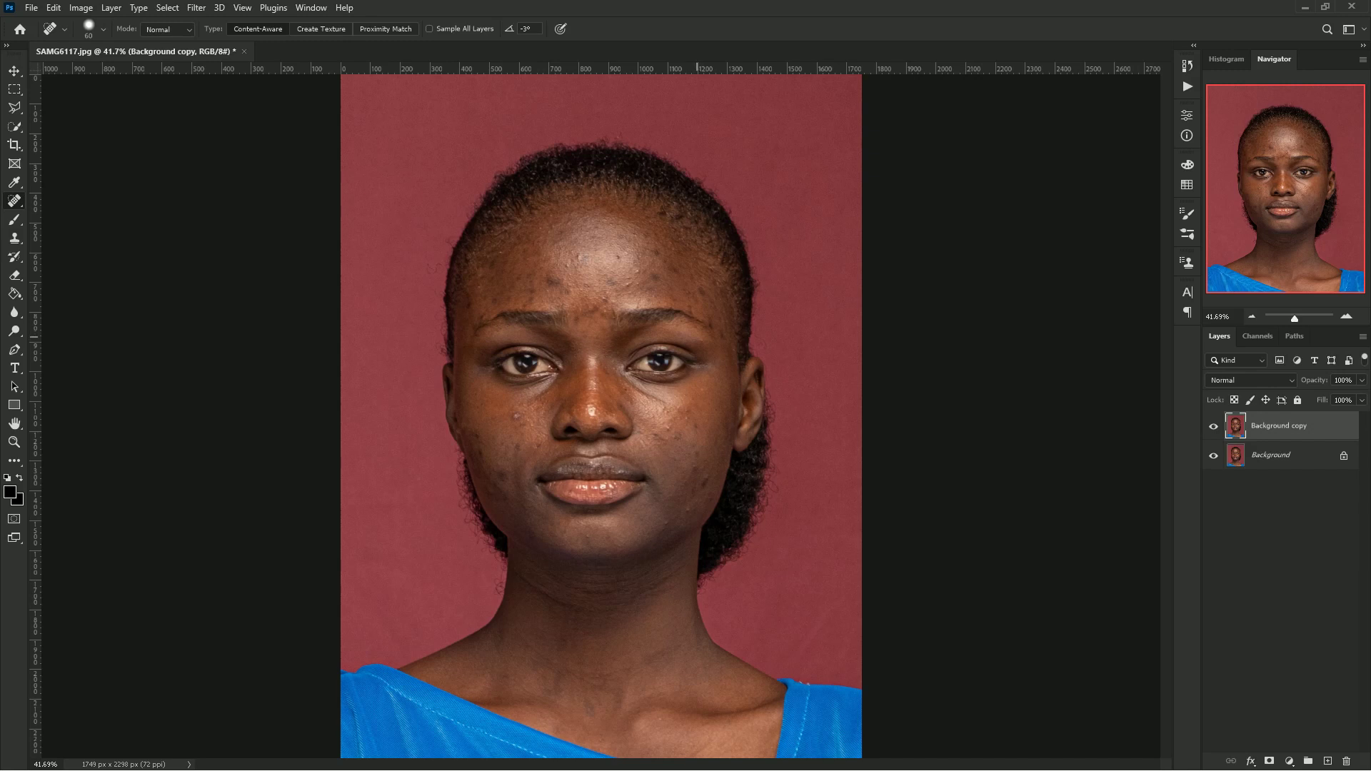
{"action": "scroll", "coordinate": [644, 382], "scroll_direction": "up", "scroll_amount": 7}
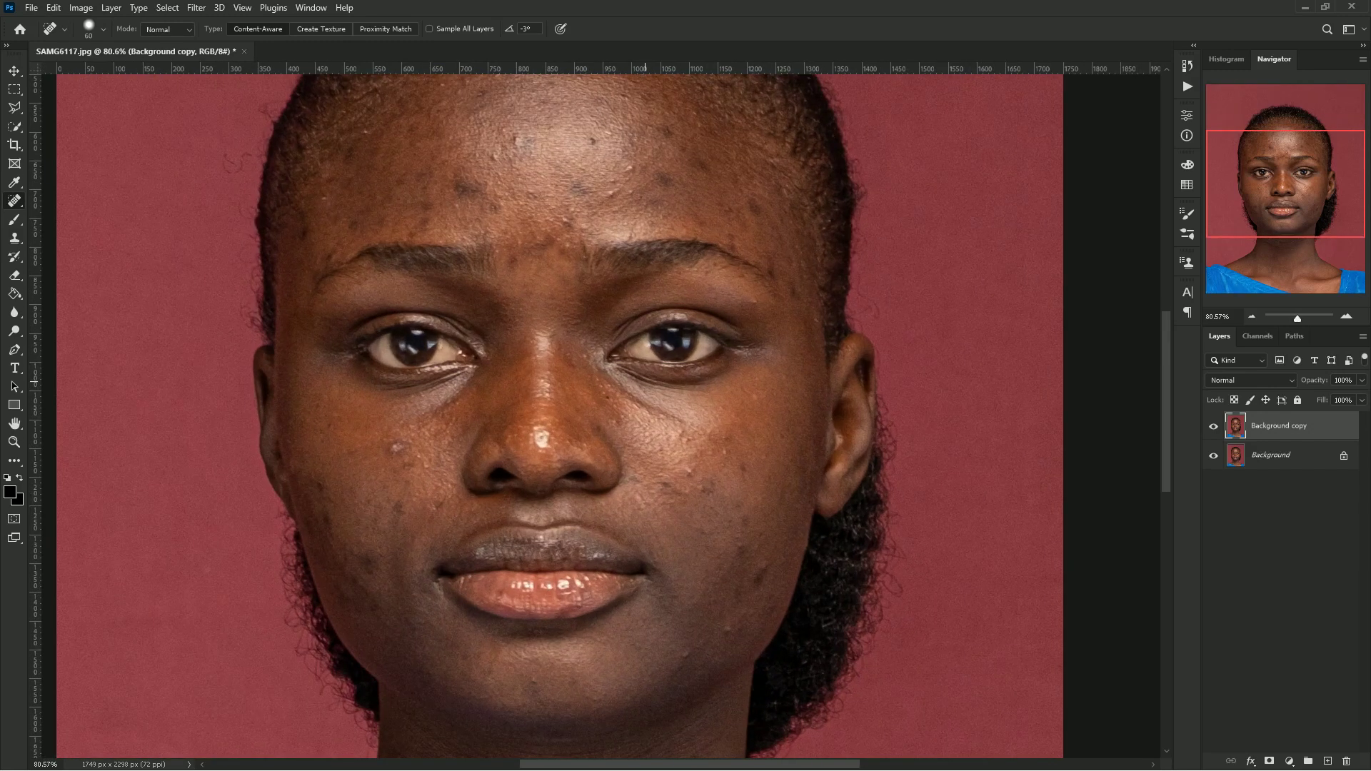
{"action": "left_click", "coordinate": [690, 472]}
{"action": "left_click", "coordinate": [664, 483]}
{"action": "left_click", "coordinate": [701, 488]}
{"action": "left_click", "coordinate": [739, 474]}
{"action": "left_click", "coordinate": [725, 455]}
{"action": "left_click", "coordinate": [676, 490]}
{"action": "left_click", "coordinate": [746, 522]}
{"action": "left_click", "coordinate": [761, 569]}
{"action": "left_click", "coordinate": [758, 579]}
{"action": "left_click", "coordinate": [721, 582]}
- Heal the blemishes and dark spots on the cheek at the image's left side
{"action": "left_click", "coordinate": [397, 444]}
{"action": "left_click", "coordinate": [403, 514]}
{"action": "left_click", "coordinate": [411, 461]}
{"action": "left_click", "coordinate": [374, 568]}
{"action": "left_click", "coordinate": [328, 525]}
{"action": "left_click", "coordinate": [322, 486]}
{"action": "left_click", "coordinate": [292, 473]}
{"action": "left_click", "coordinate": [315, 529]}
{"action": "left_click", "coordinate": [362, 594]}
{"action": "left_click", "coordinate": [325, 552]}
{"action": "left_click", "coordinate": [352, 554]}
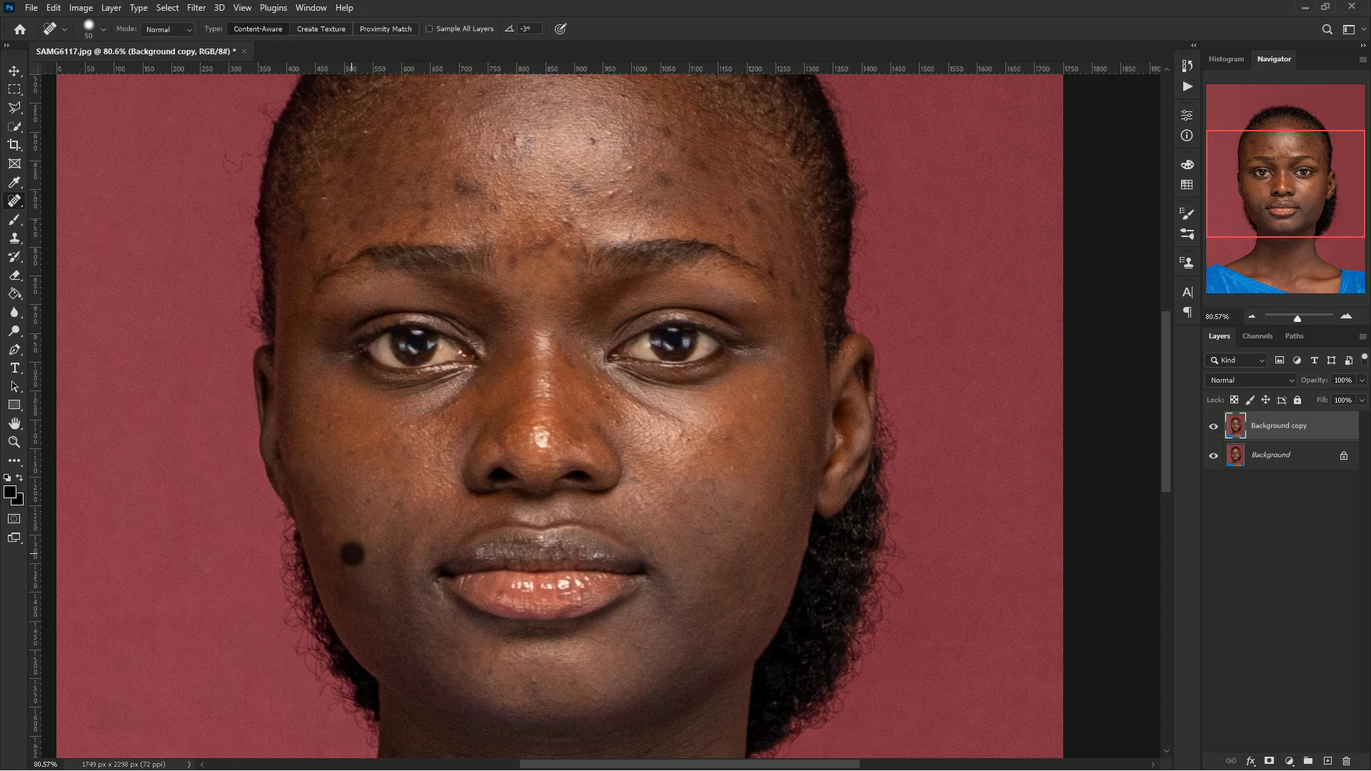
- Heal the spots on the forehead and temple above the eyebrow at the image's right side
{"action": "left_click", "coordinate": [767, 271]}
{"action": "left_click", "coordinate": [700, 224]}
{"action": "left_click", "coordinate": [754, 211]}
{"action": "left_click", "coordinate": [727, 208]}
{"action": "mouse_move", "coordinate": [700, 175]}
{"action": "left_mouse_down"}
{"action": "mouse_move", "coordinate": [690, 160]}
{"action": "mouse_move", "coordinate": [655, 172]}
{"action": "left_mouse_up"}
- Enlarge the healing brush to 70 and remove the spots across the central forehead and between the eyebrows
{"action": "key", "text": "bracketright"}
{"action": "key", "text": "bracketright"}
{"action": "left_click", "coordinate": [667, 131]}
{"action": "left_click", "coordinate": [629, 165]}
{"action": "left_click", "coordinate": [611, 190]}
{"action": "left_click", "coordinate": [591, 142]}
{"action": "left_click", "coordinate": [581, 182]}
{"action": "left_click", "coordinate": [519, 148]}
{"action": "left_click", "coordinate": [493, 200]}
{"action": "left_click", "coordinate": [469, 187]}
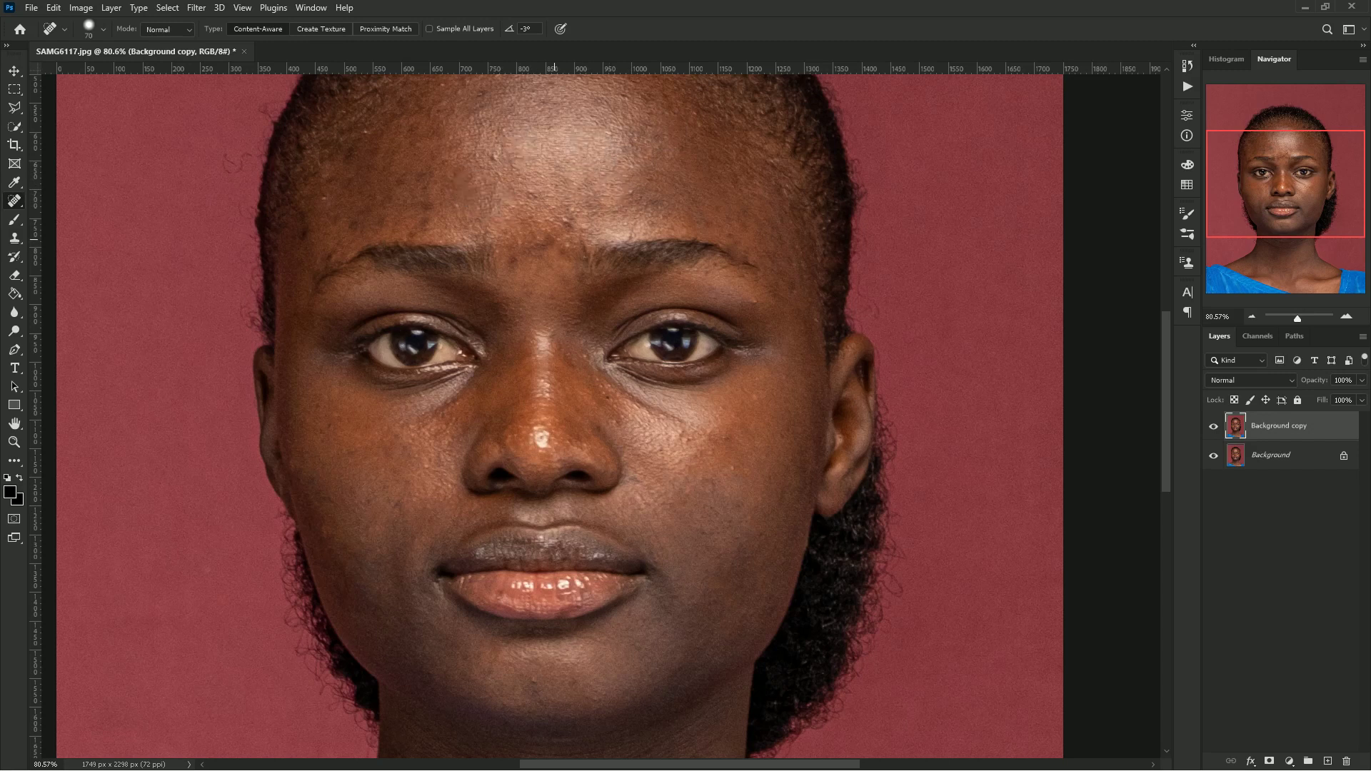
{"action": "left_click", "coordinate": [564, 219]}
{"action": "left_click", "coordinate": [543, 245]}
{"action": "left_click", "coordinate": [571, 244]}
- Heal the remaining spots on the forehead and temple above the eyebrow at the image's left side
{"action": "left_click", "coordinate": [425, 214]}
{"action": "left_click", "coordinate": [397, 199]}
{"action": "left_click", "coordinate": [431, 169]}
{"action": "left_click", "coordinate": [403, 176]}
{"action": "left_click", "coordinate": [382, 227]}
{"action": "left_click", "coordinate": [334, 214]}
{"action": "left_click", "coordinate": [309, 231]}
{"action": "left_click", "coordinate": [332, 252]}
{"action": "left_click", "coordinate": [328, 199]}
{"action": "left_click", "coordinate": [348, 159]}
{"action": "left_click", "coordinate": [363, 124]}
{"action": "left_click", "coordinate": [375, 145]}
{"action": "left_click", "coordinate": [410, 184]}
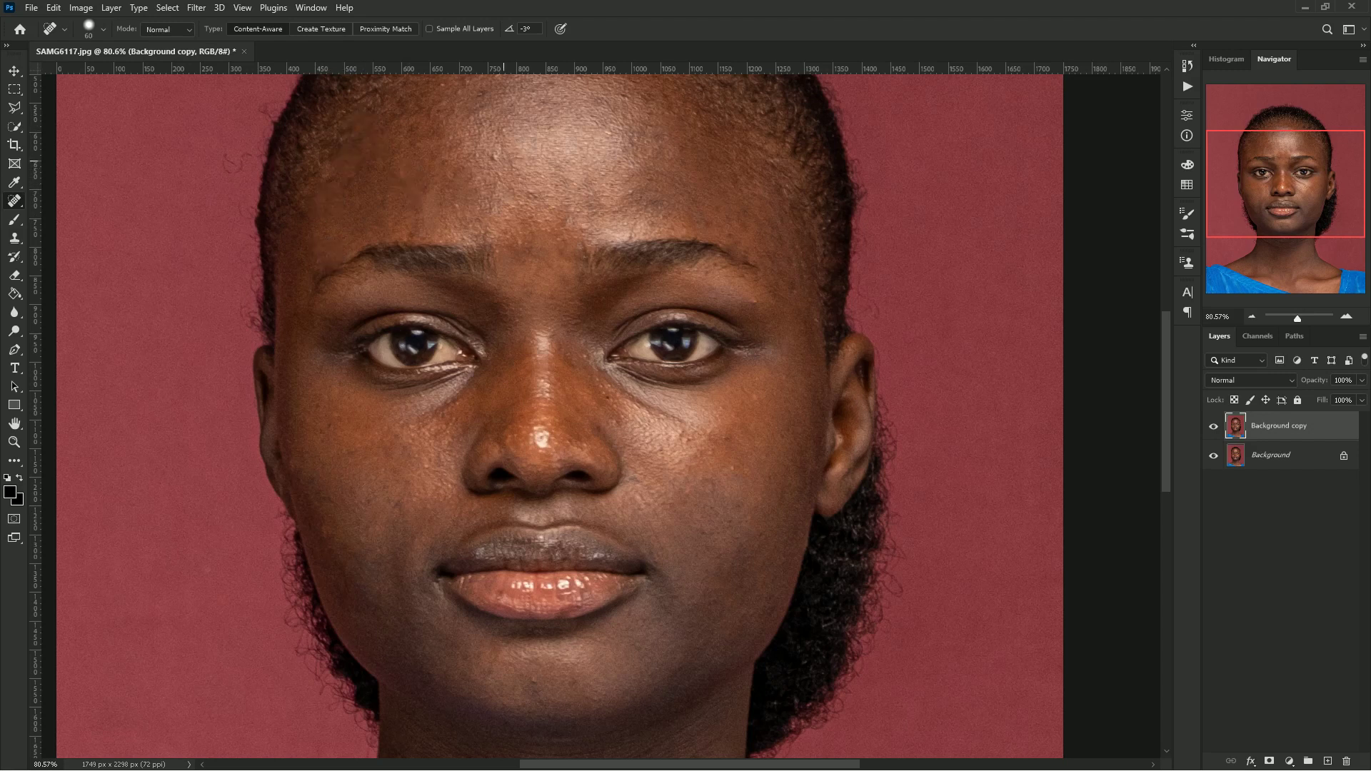
- Touch up the last small spots beside the nose and on the upper forehead
{"action": "left_click", "coordinate": [619, 420]}
{"action": "left_click_drag", "start_coordinate": [619, 419], "coordinate": [632, 493]}
{"action": "left_click", "coordinate": [501, 165]}
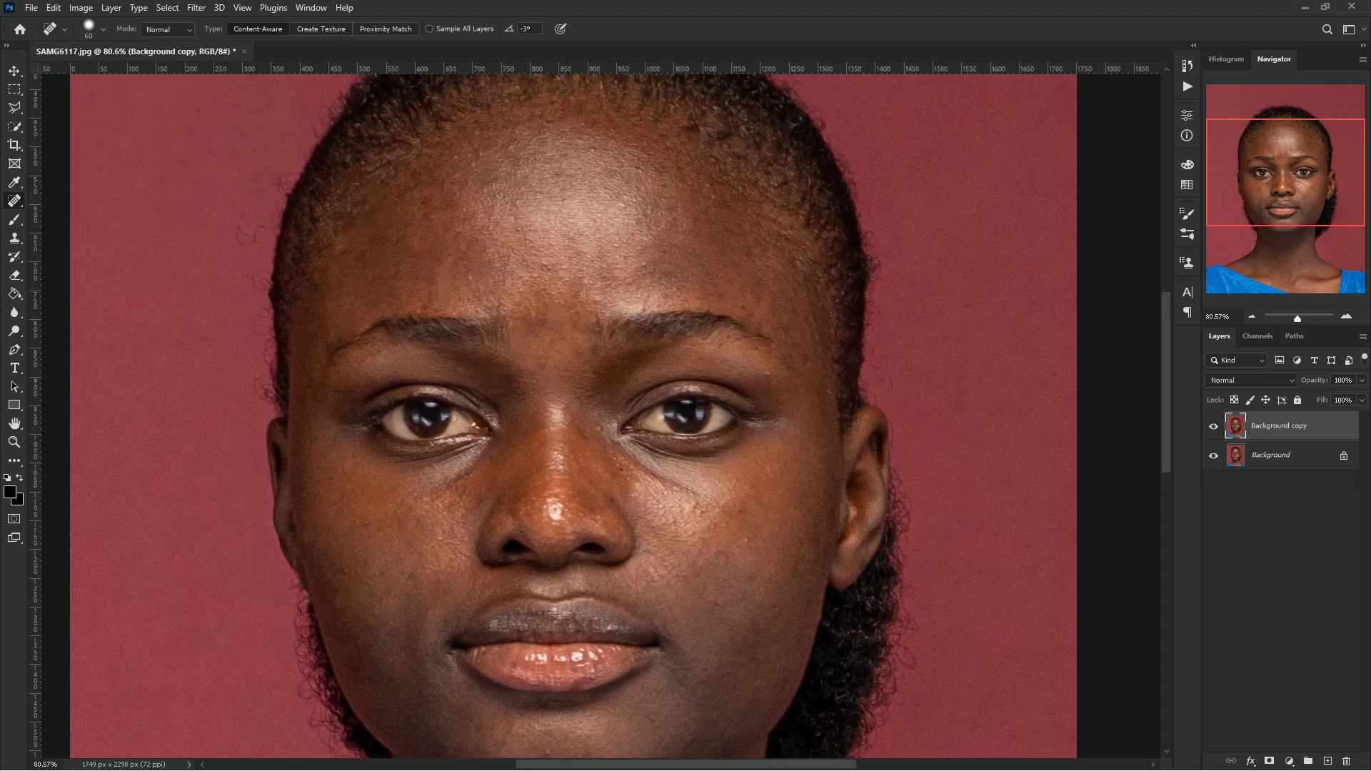
- Toggle the healed layer's visibility to compare the skin before and after healing
{"action": "key", "text": "ctrl+comma"}
{"action": "key", "text": "ctrl+comma"}
{"action": "key", "text": "ctrl+comma"}
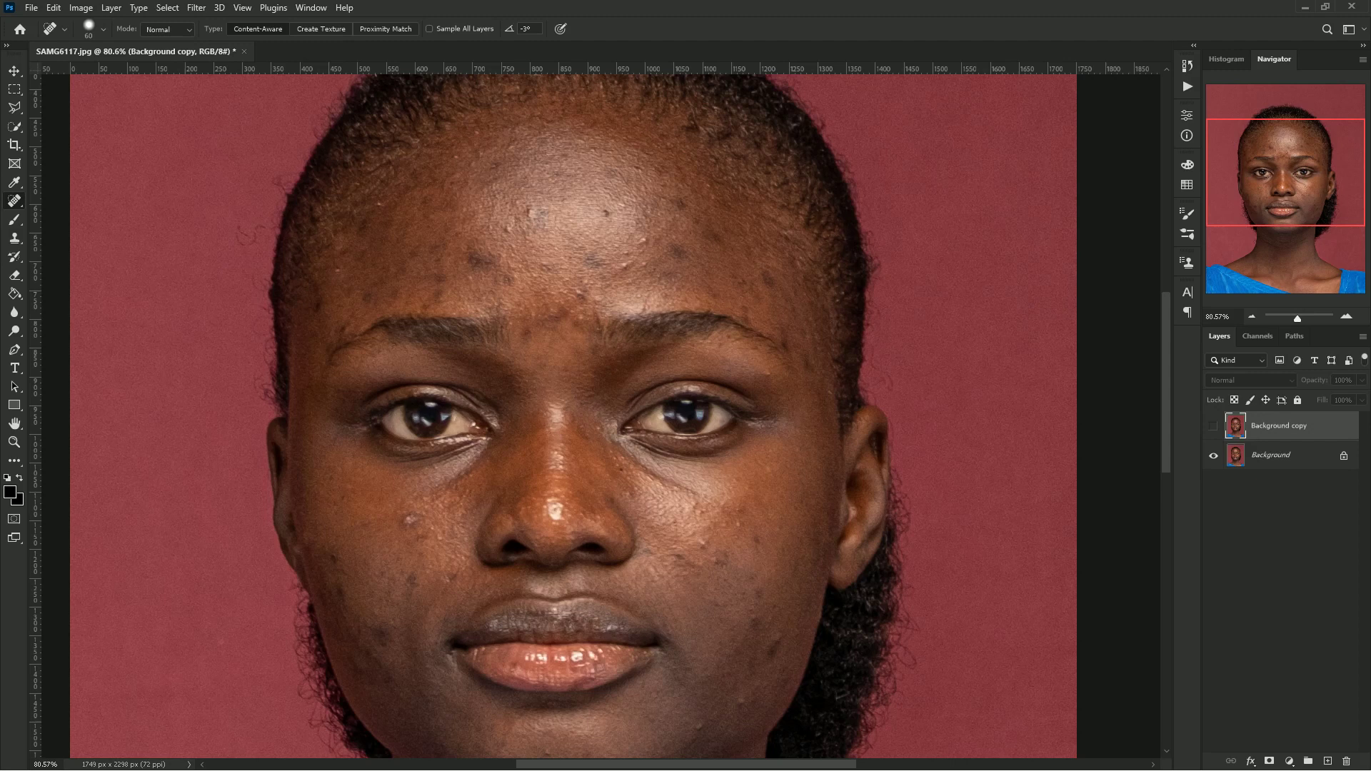
{"action": "key", "text": "ctrl+comma"}
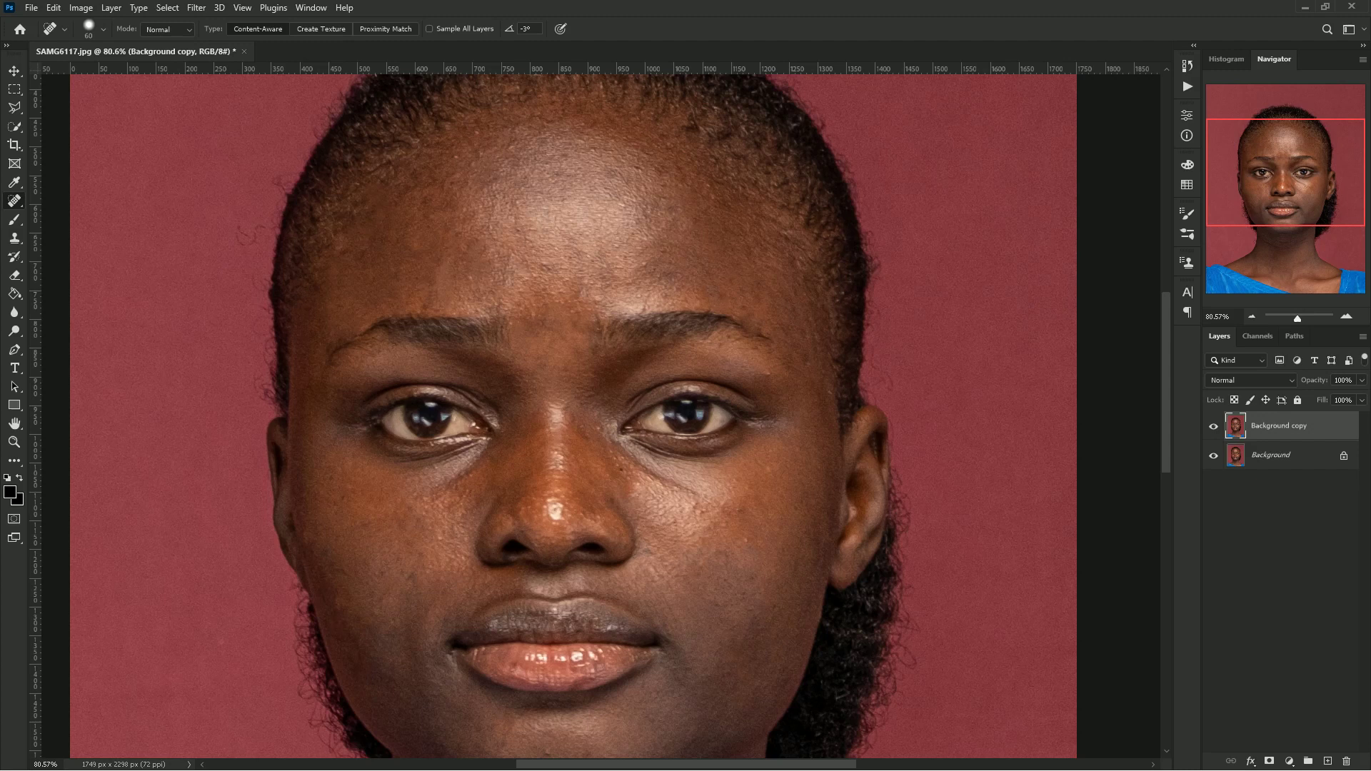
- Duplicate the healed layer twice, naming the lower copy "blur" and the upper copy "texture"
{"action": "key", "text": "ctrl+j"}
{"action": "key", "text": "ctrl+j"}
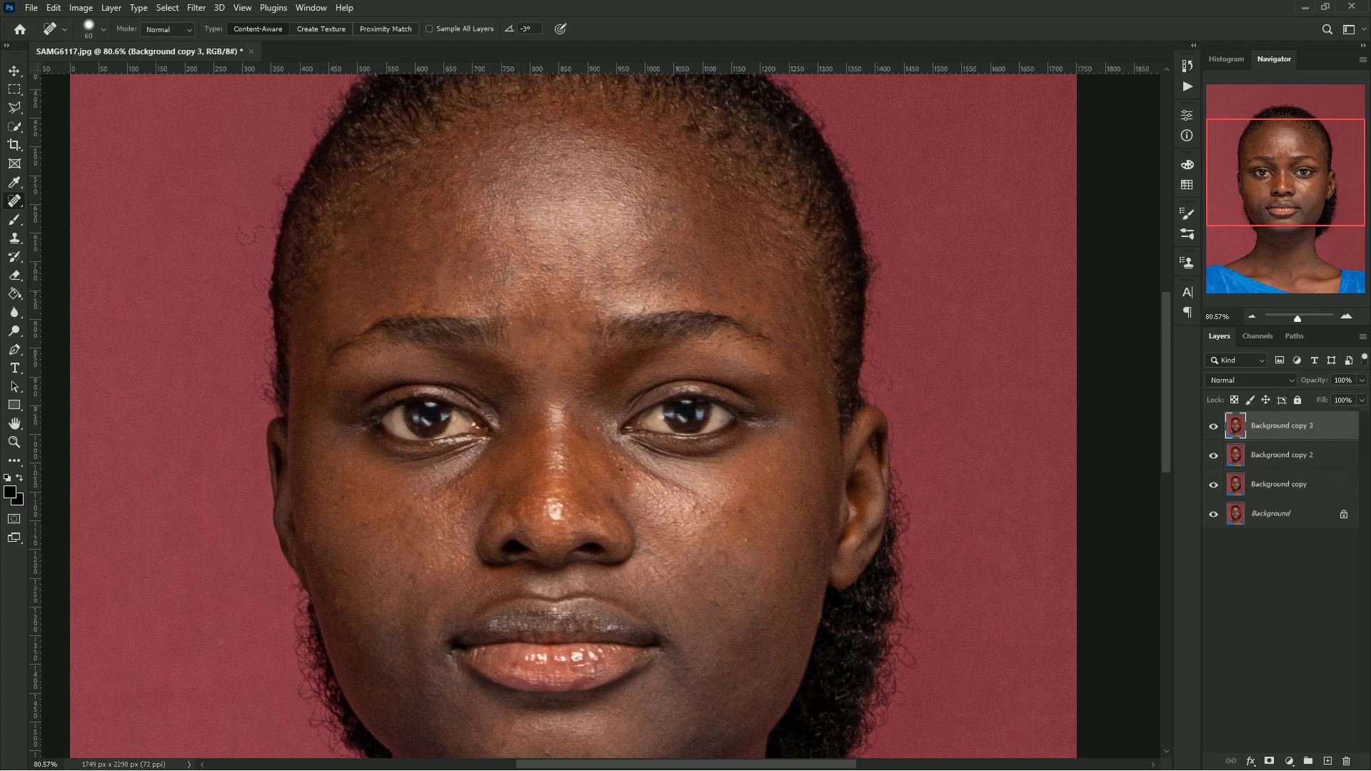
{"action": "double_click", "coordinate": [1318, 455]}
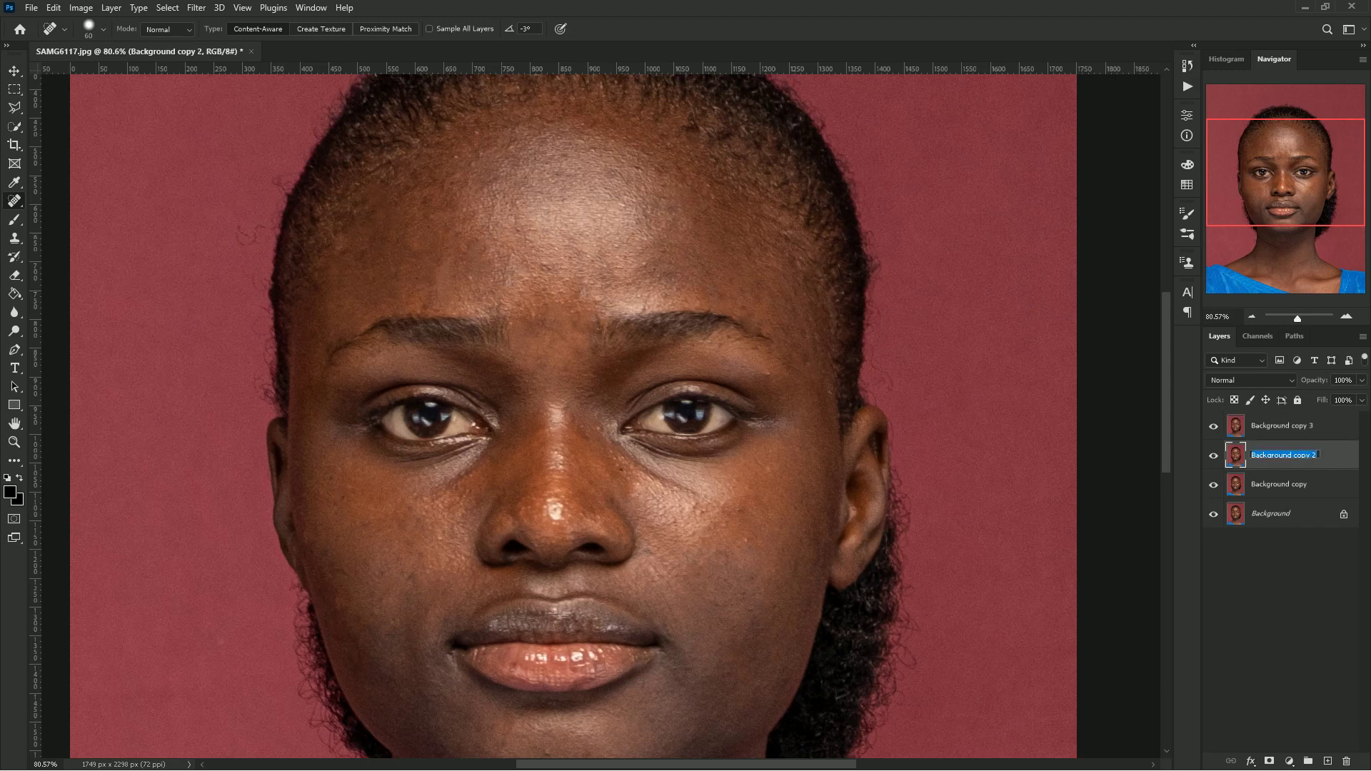
{"action": "type", "text": "blu"}
{"action": "key", "text": "Return"}
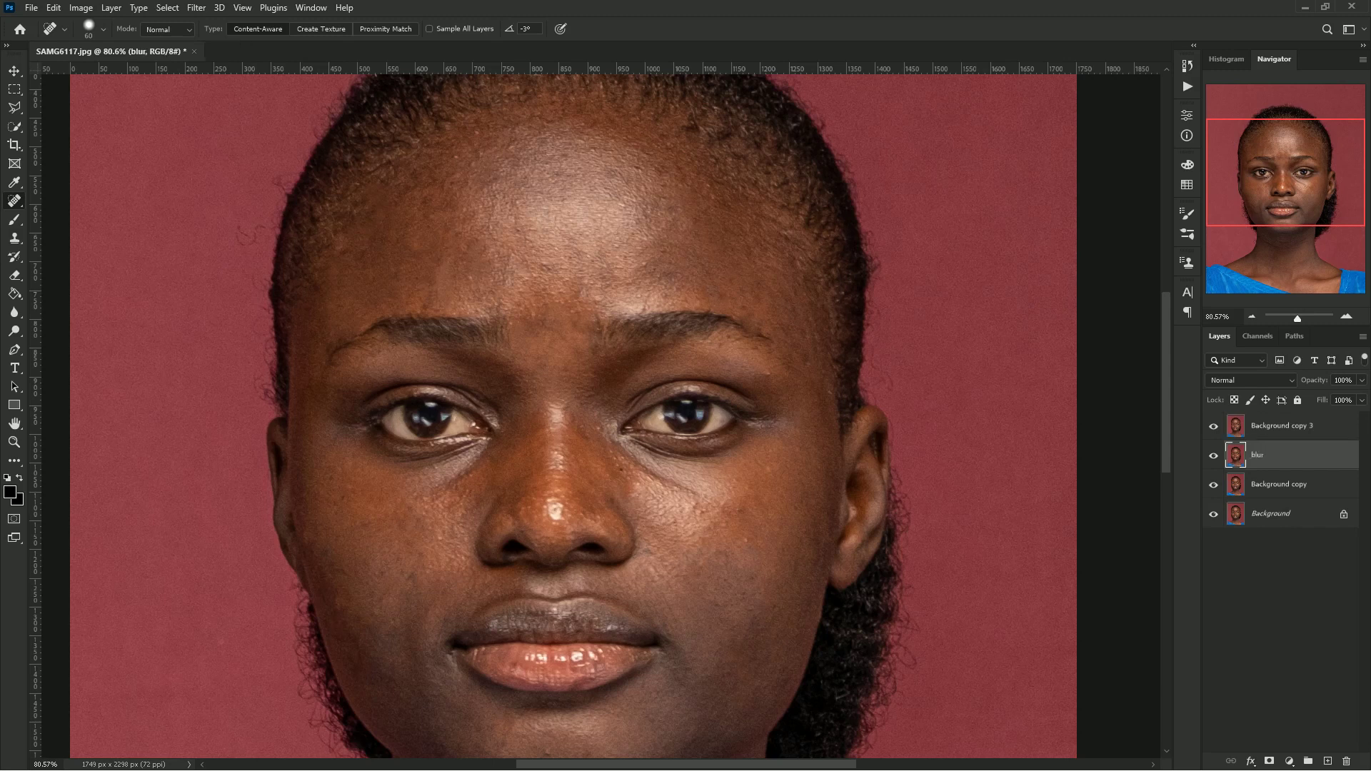
{"action": "double_click", "coordinate": [1319, 426]}
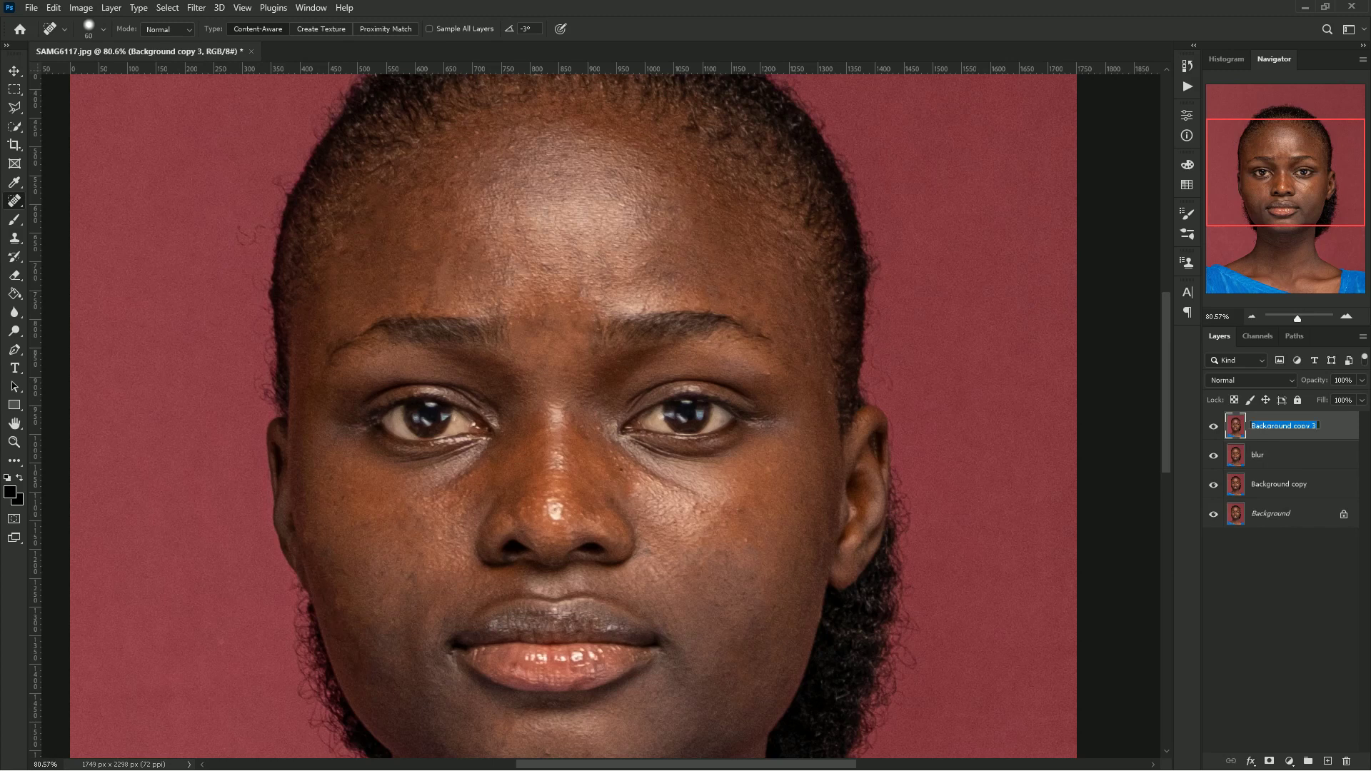
{"action": "type", "text": "texture"}
{"action": "key", "text": "Return"}
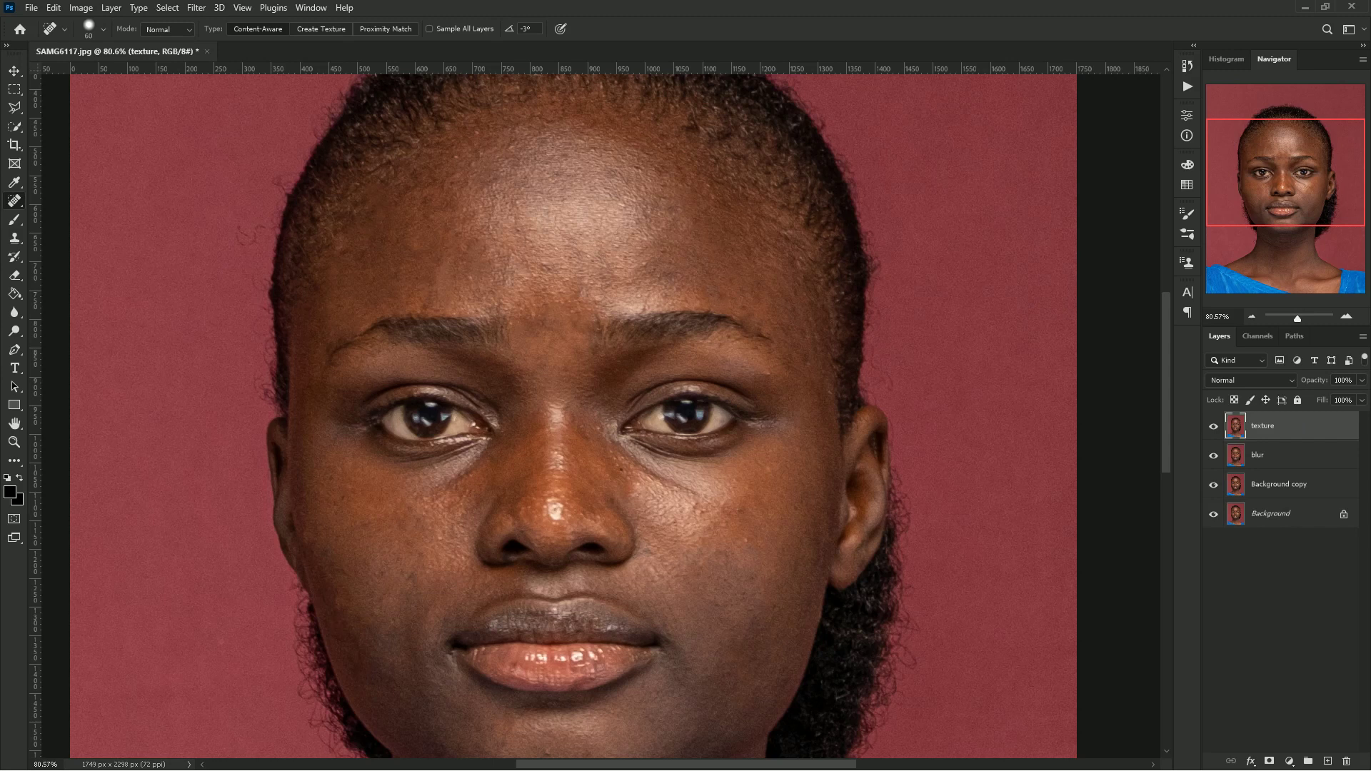
- Apply a Gaussian Blur with a 6.0 pixel radius to the blur layer
{"action": "left_click", "coordinate": [1291, 455]}
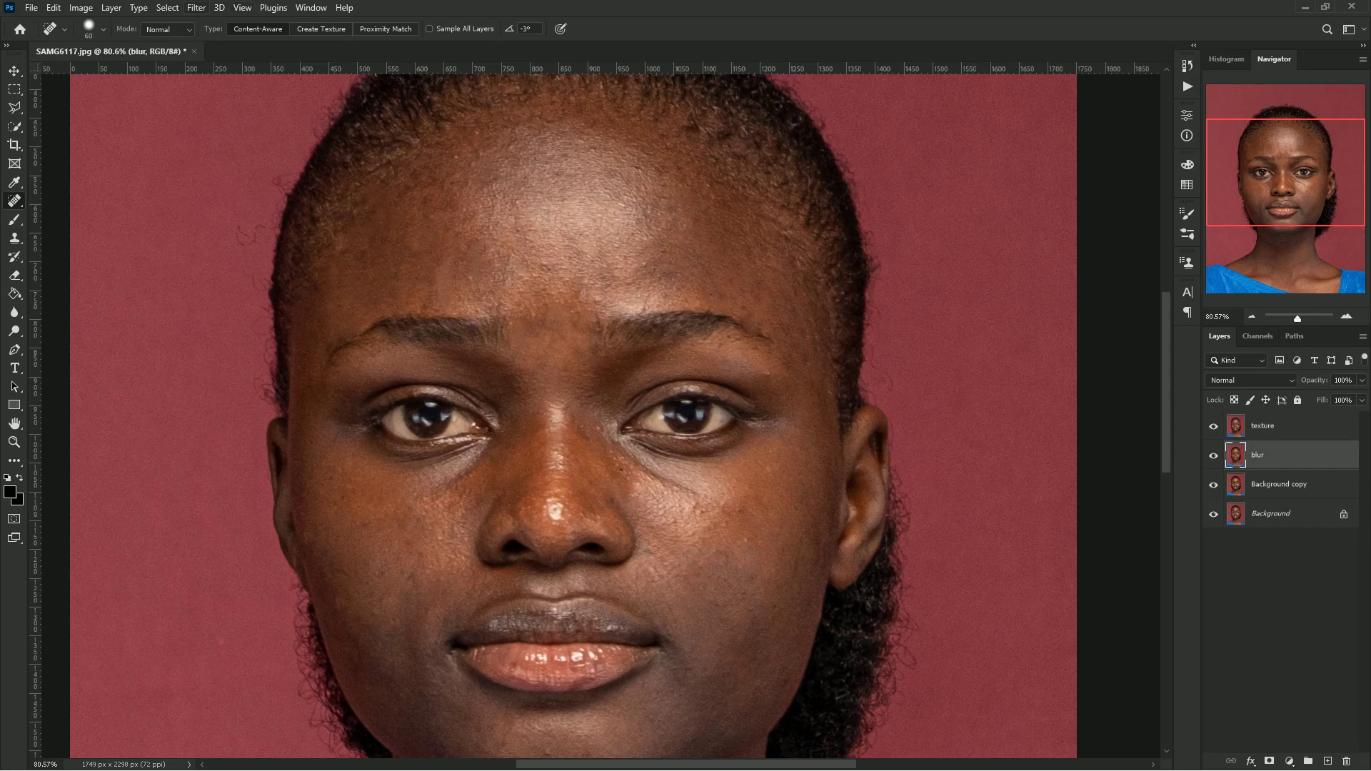
{"action": "left_click", "coordinate": [196, 8]}
{"action": "mouse_move", "coordinate": [219, 7]}
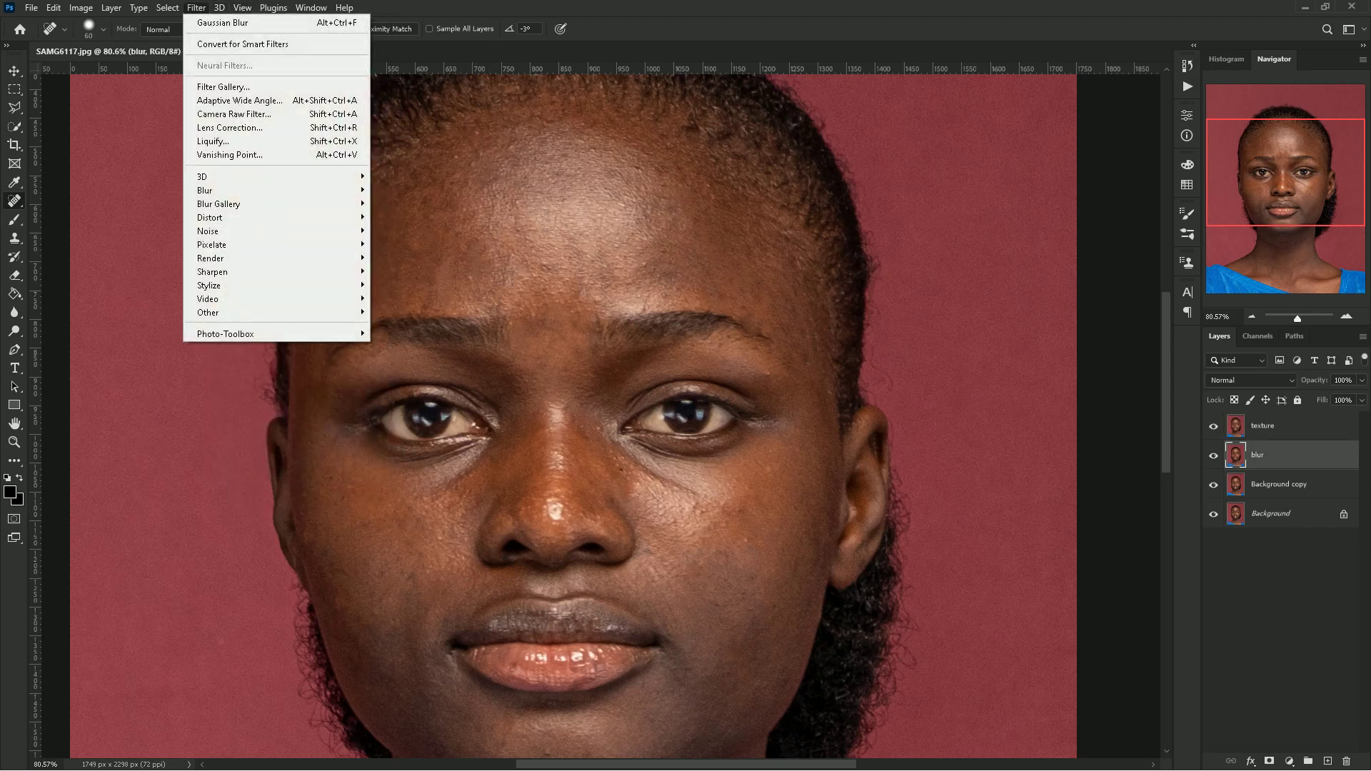
{"action": "mouse_move", "coordinate": [276, 190]}
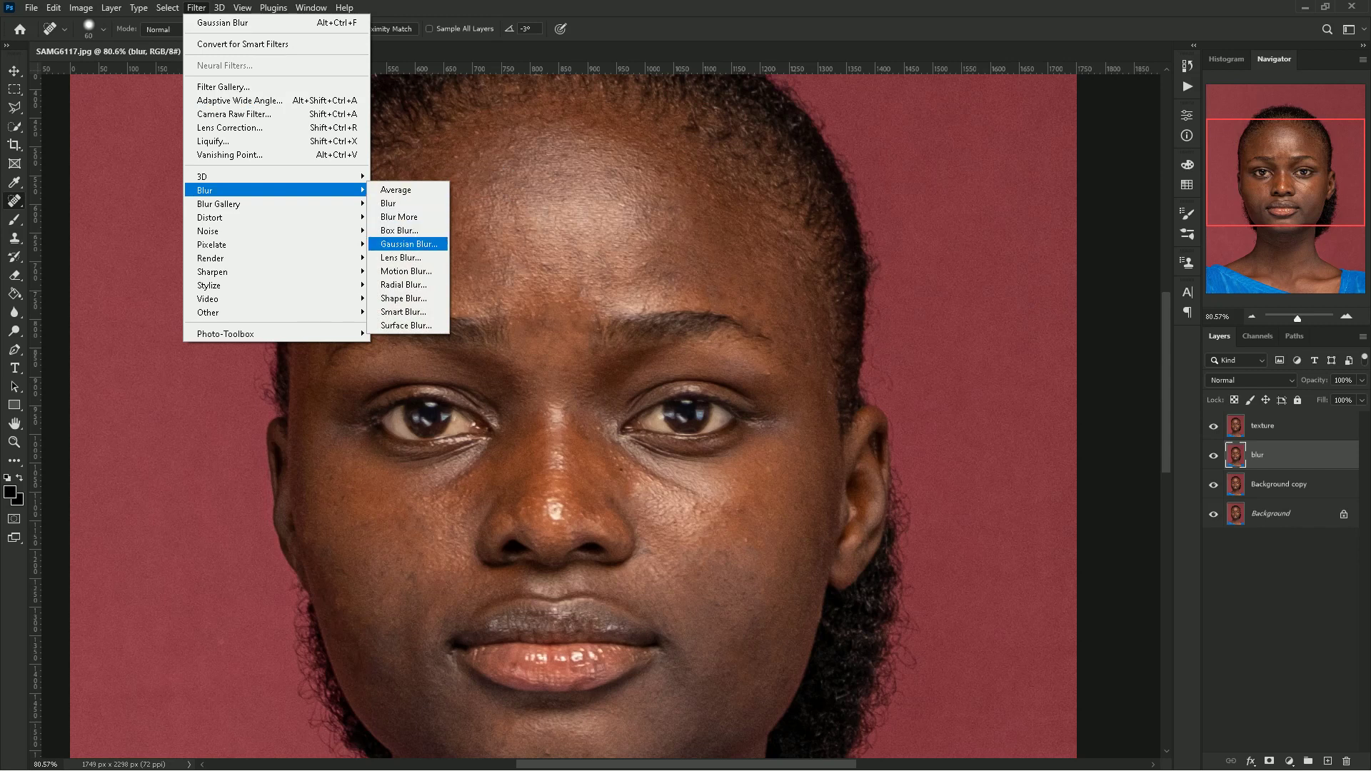
{"action": "left_click", "coordinate": [408, 243]}
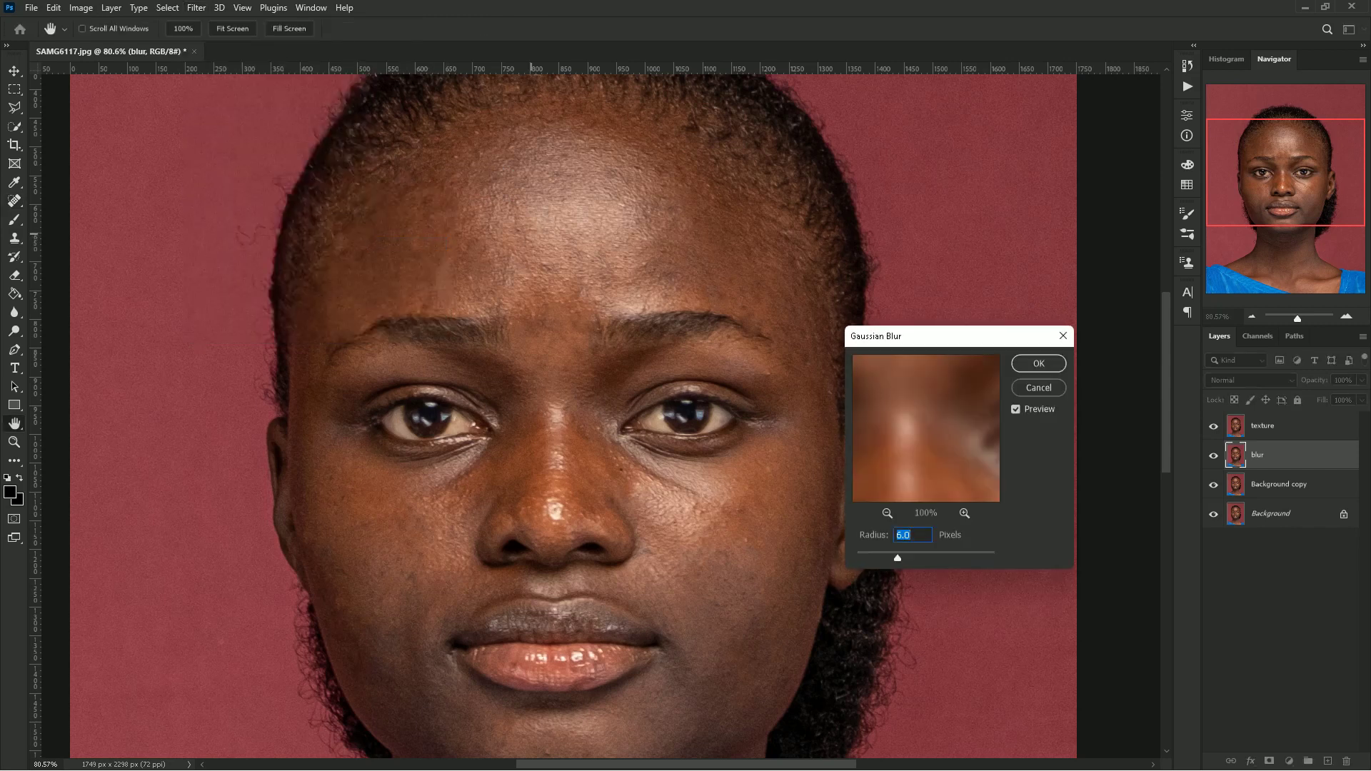
{"action": "left_click", "coordinate": [887, 513]}
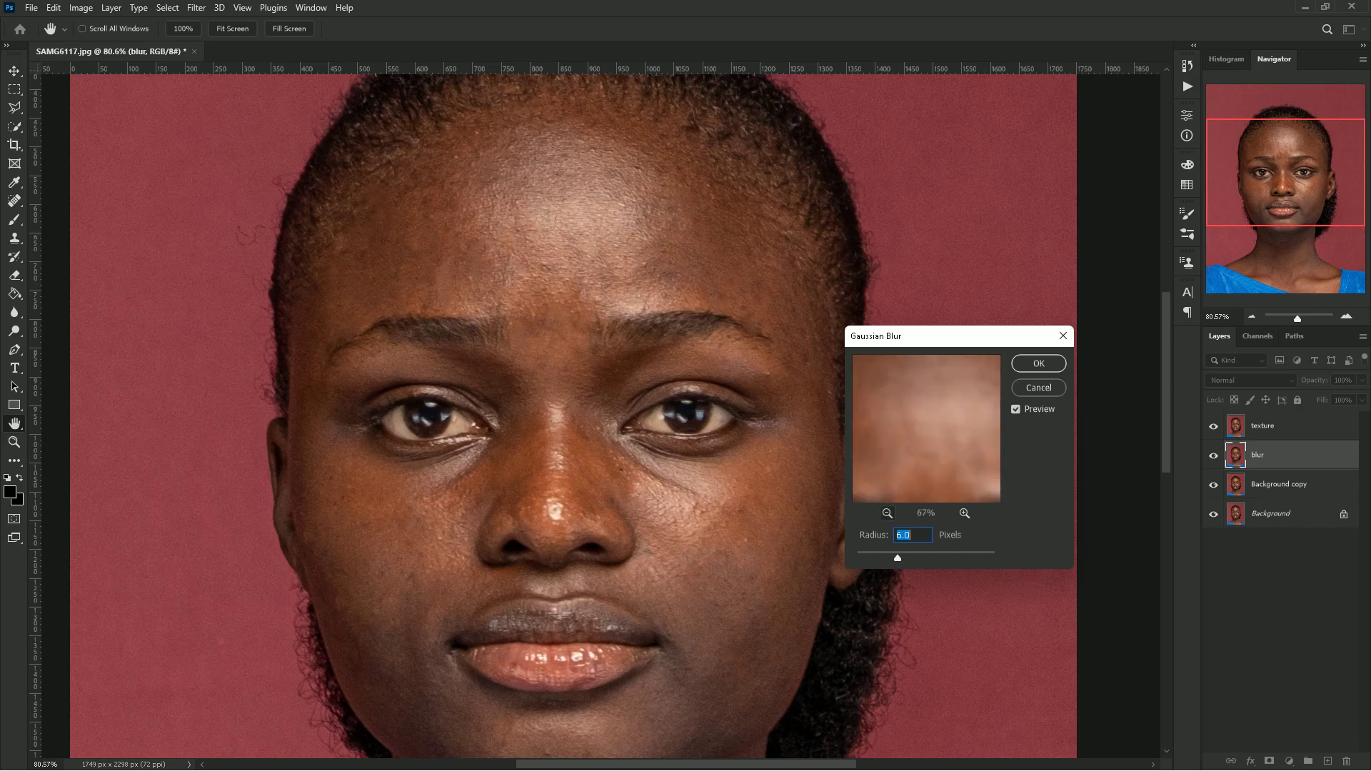
{"action": "left_click", "coordinate": [887, 513]}
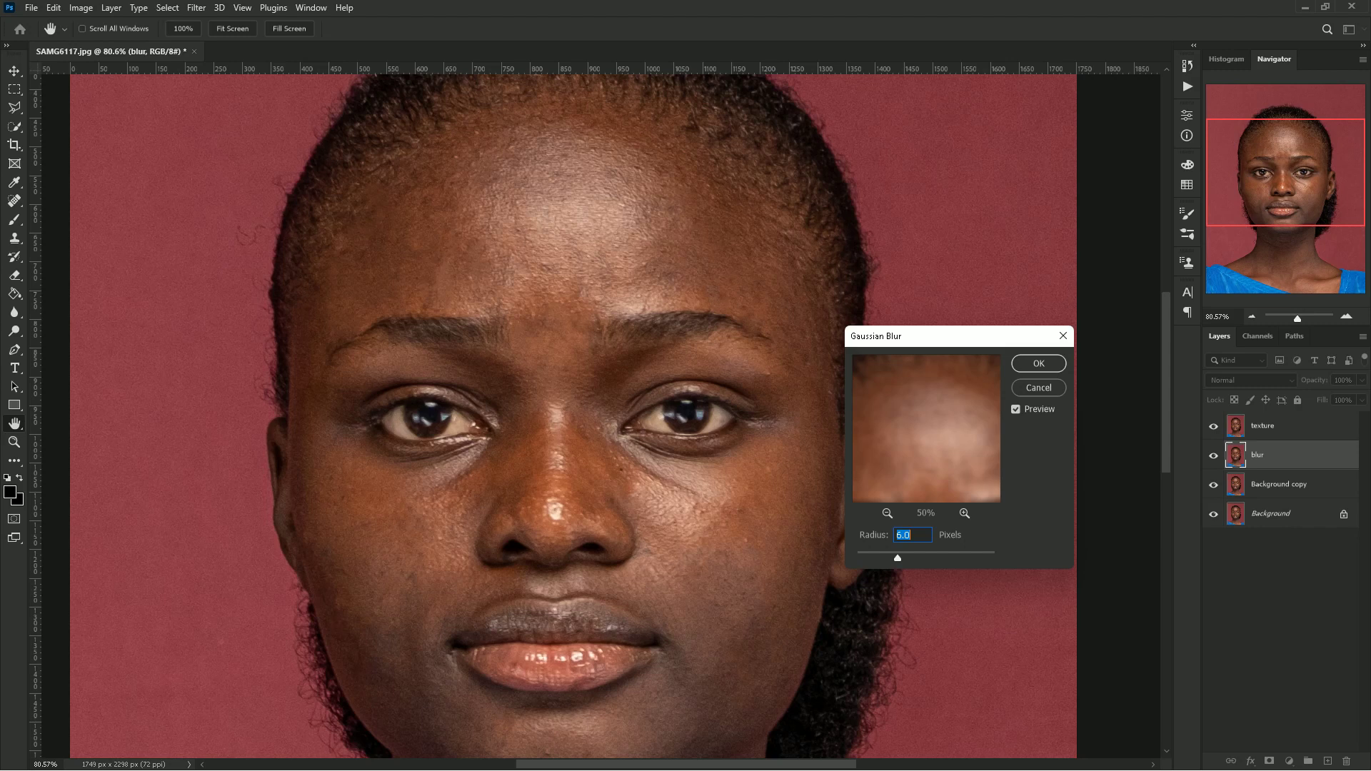
{"action": "key", "text": "Return"}
{"action": "key", "text": "j"}
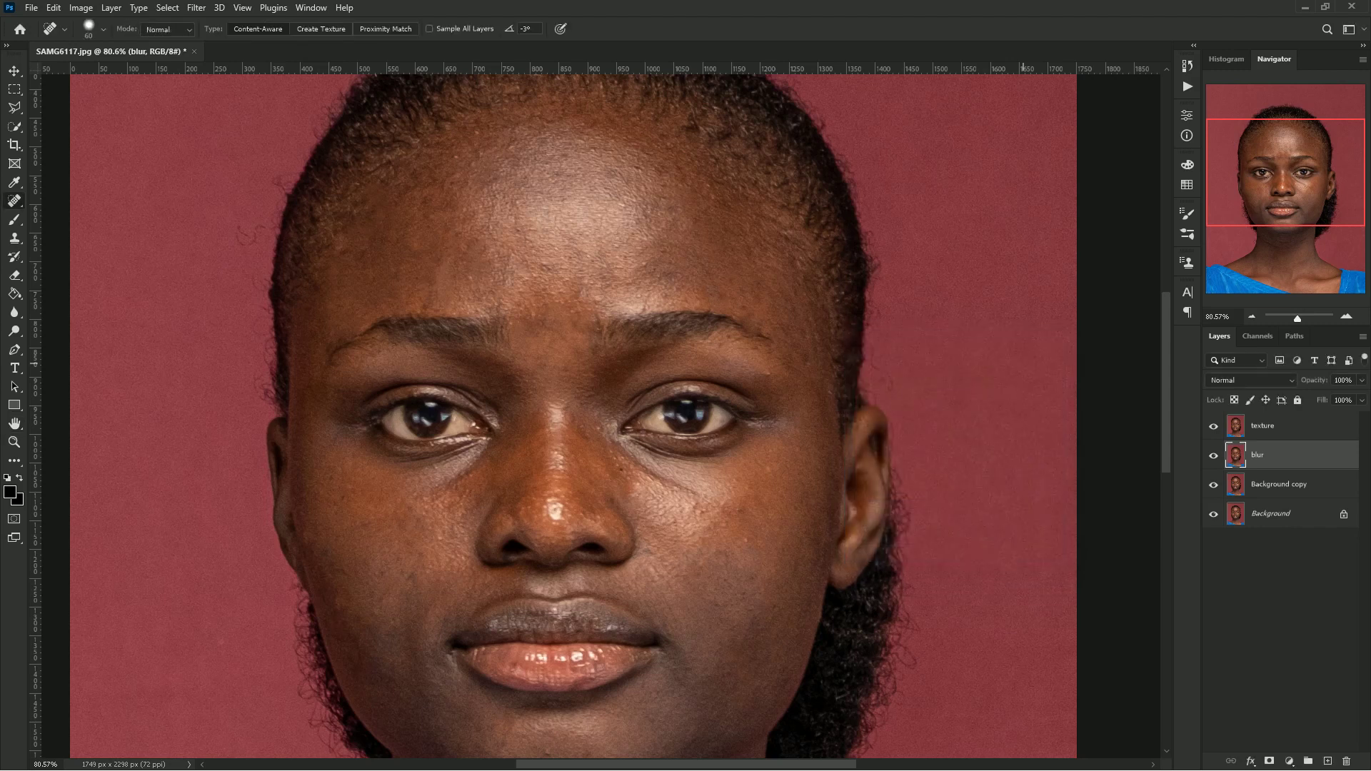
- Apply the blur layer to the texture layer with Apply Image, using Subtract blending, Scale 2 and Offset 128
{"action": "key", "text": "alt+bracketright"}
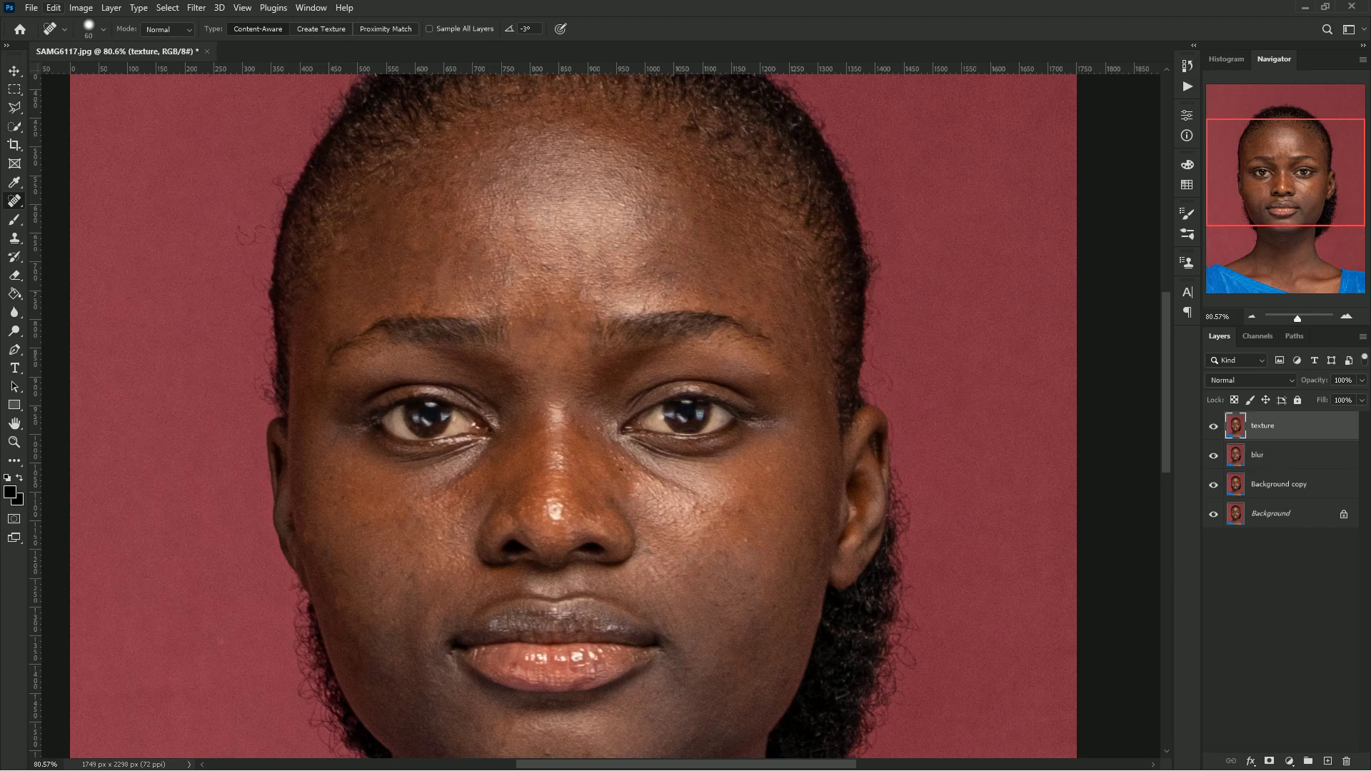
{"action": "left_click", "coordinate": [80, 8]}
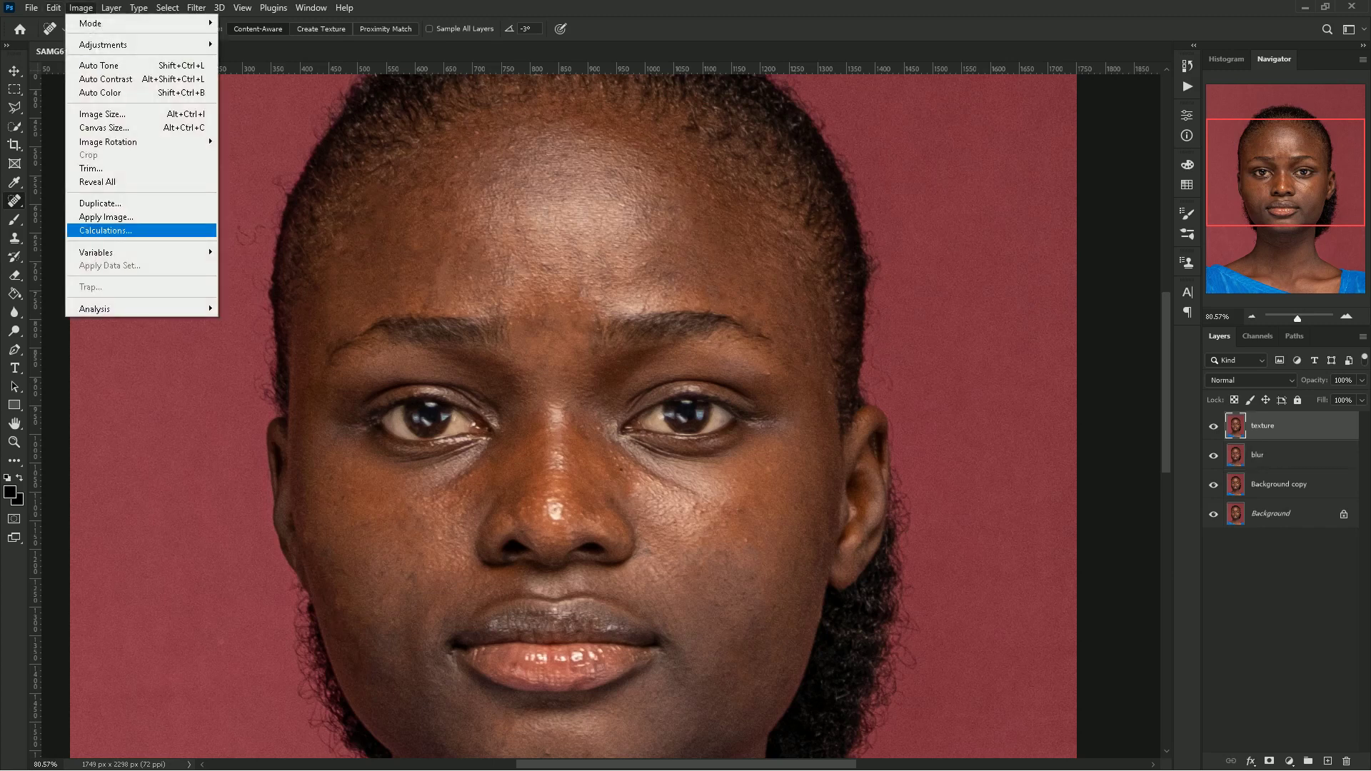
{"action": "left_click", "coordinate": [106, 217]}
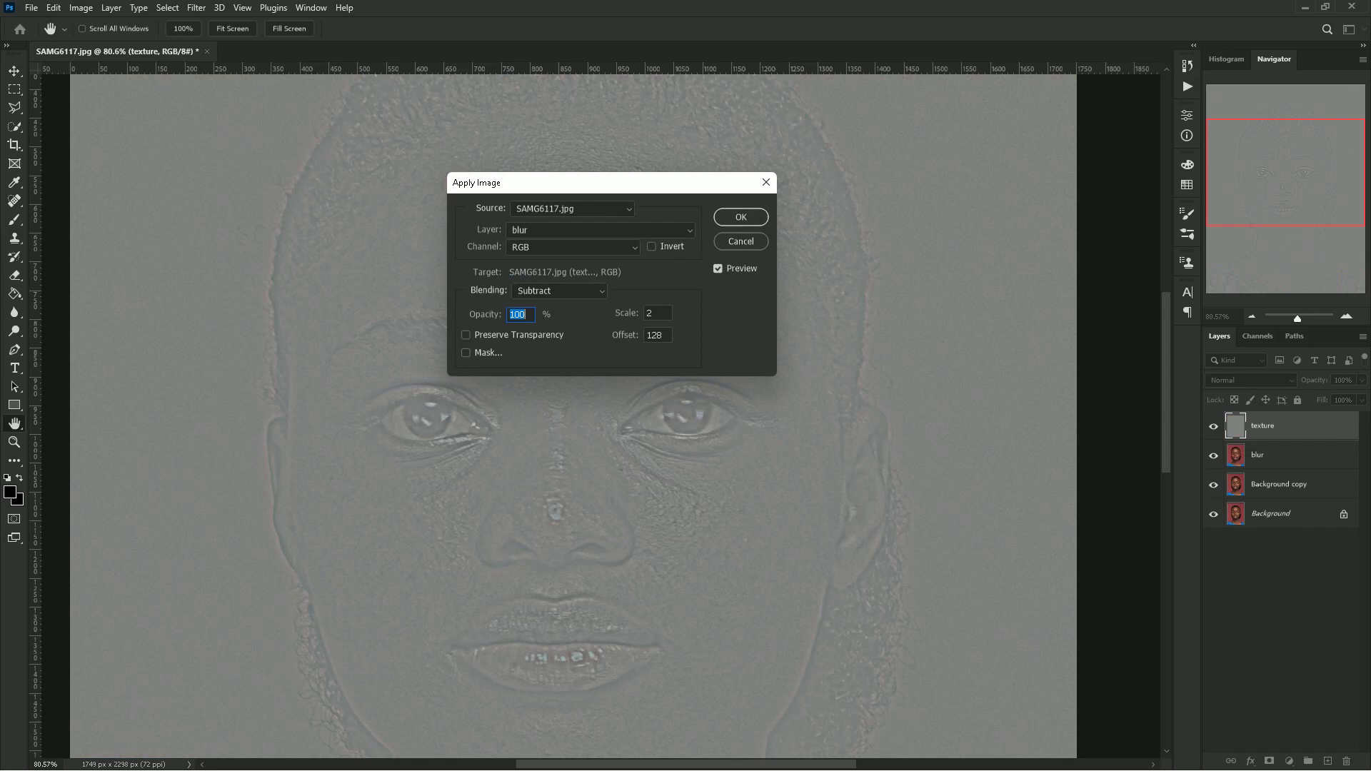
{"action": "left_click", "coordinate": [600, 230]}
{"action": "left_click", "coordinate": [529, 280]}
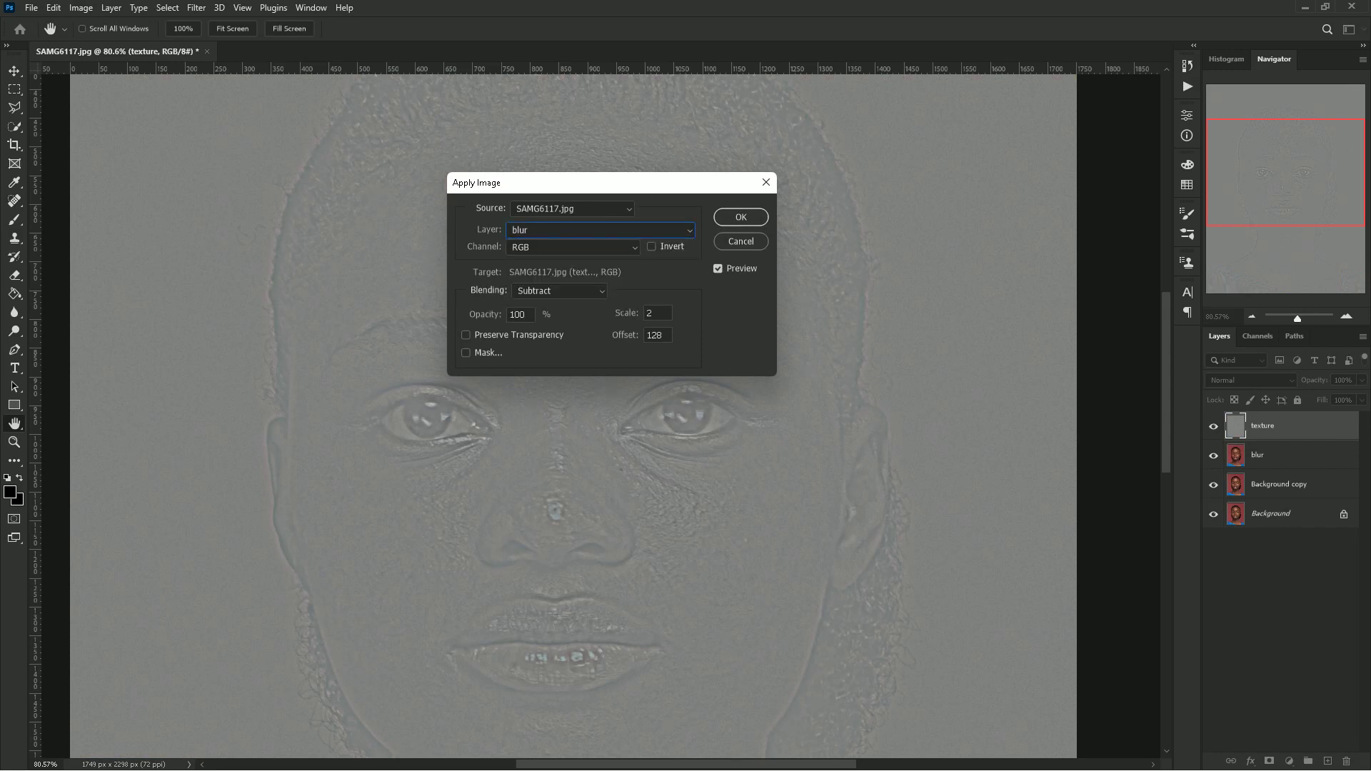
{"action": "left_click", "coordinate": [559, 290]}
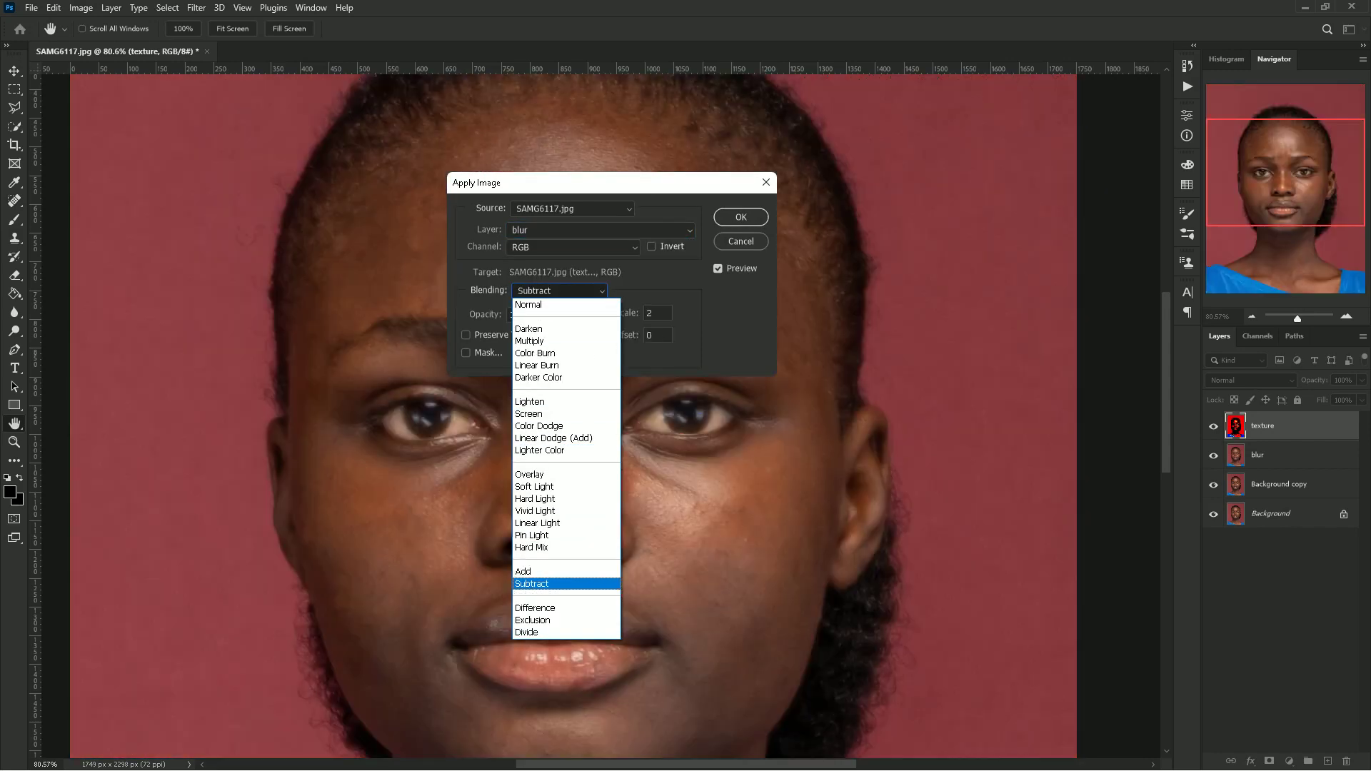
{"action": "left_click", "coordinate": [543, 584]}
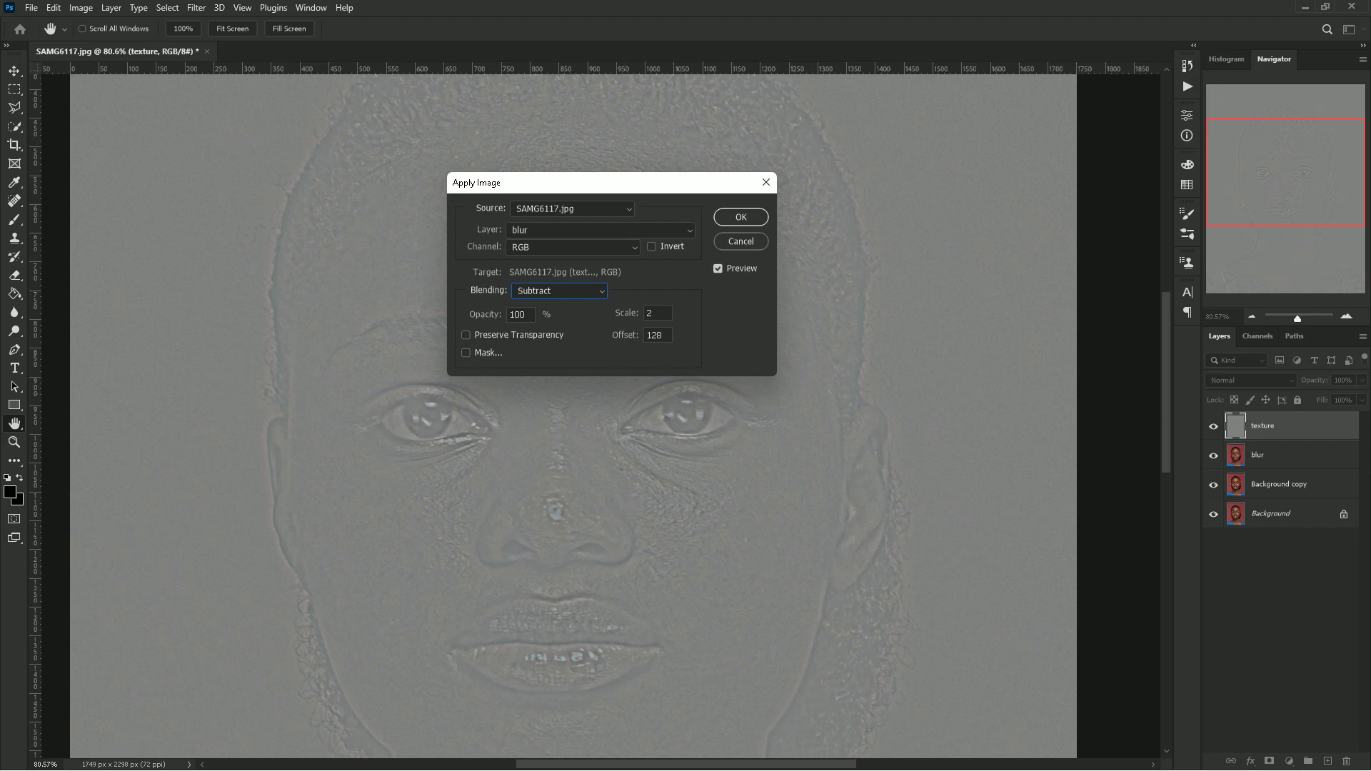
{"action": "left_click", "coordinate": [559, 291]}
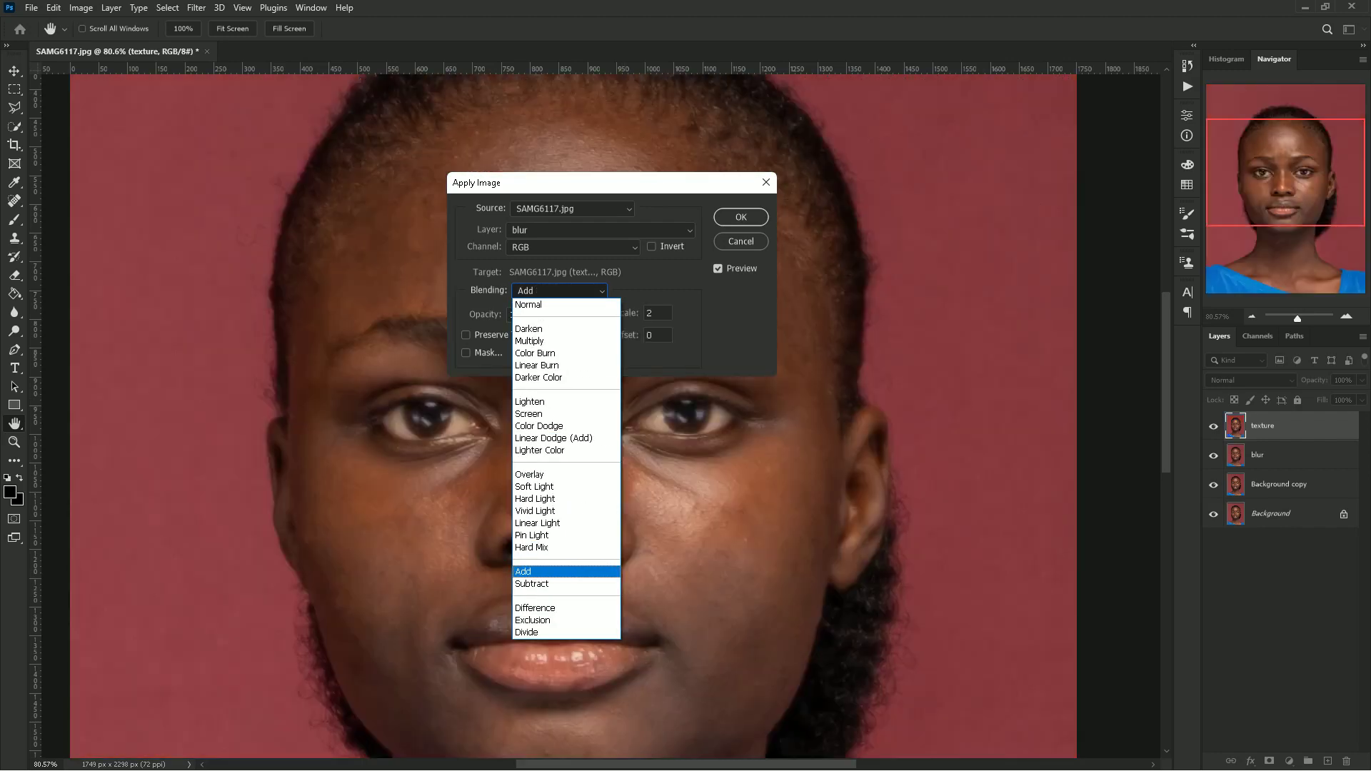
{"action": "key", "text": "Down"}
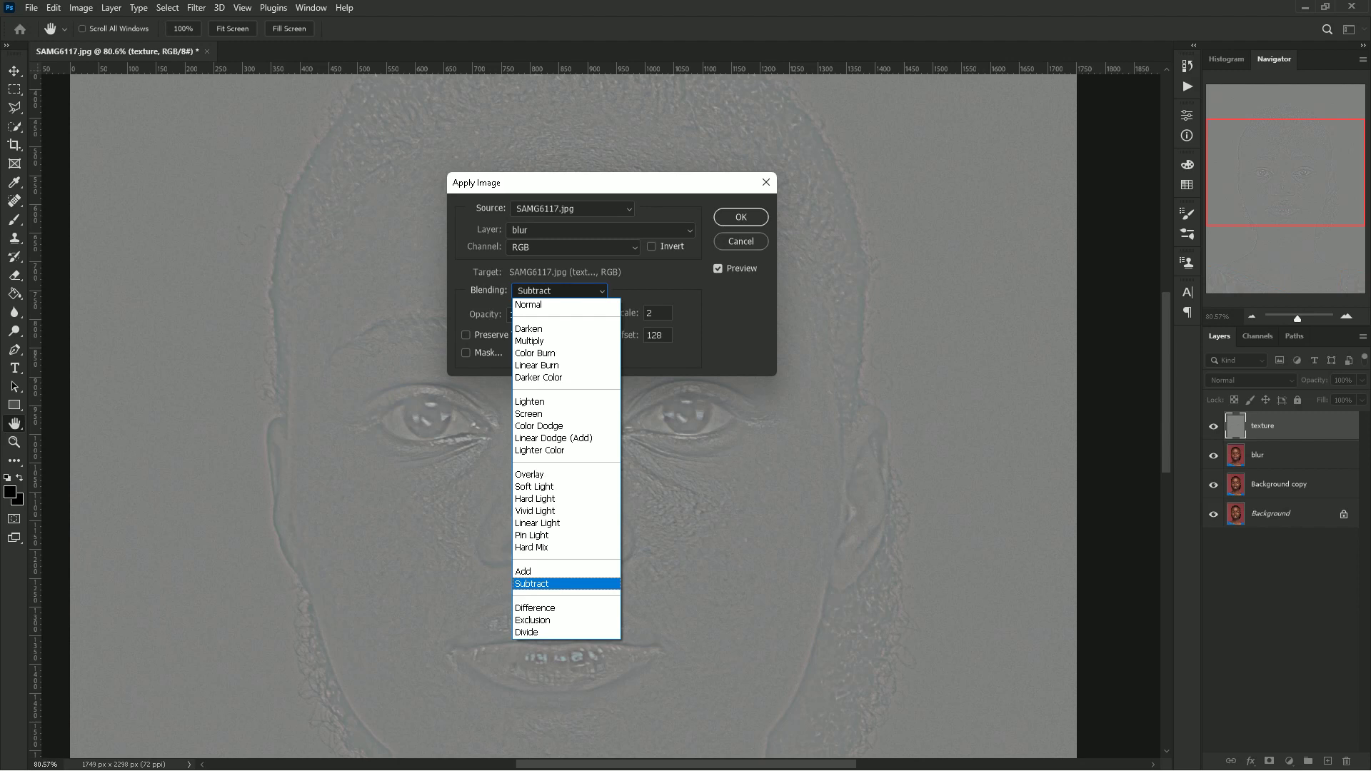
{"action": "key", "text": "Up"}
{"action": "key", "text": "Down"}
{"action": "key", "text": "Return"}
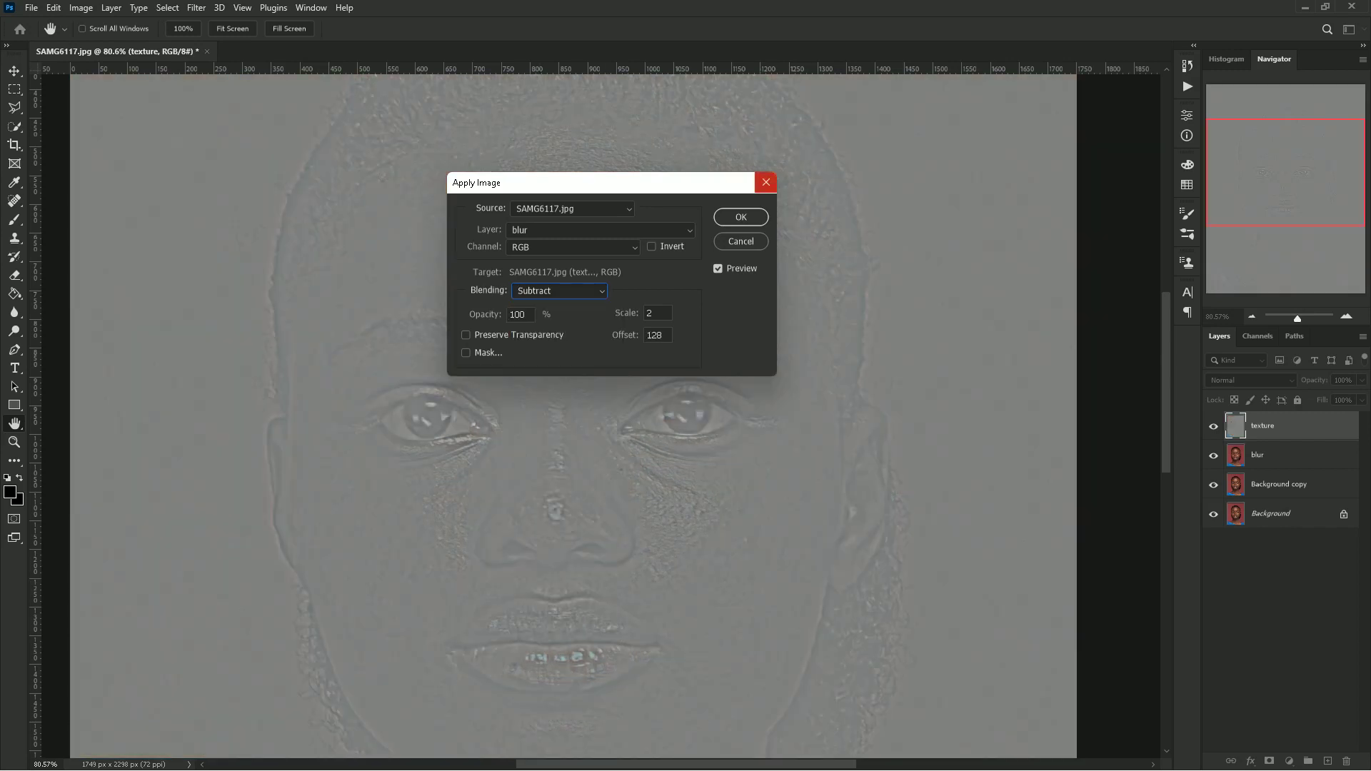
{"action": "left_click", "coordinate": [741, 217]}
- Set the texture layer's blend mode to Linear Light and group it with the blur layer
{"action": "key", "text": "j"}
{"action": "left_click", "coordinate": [1251, 379]}
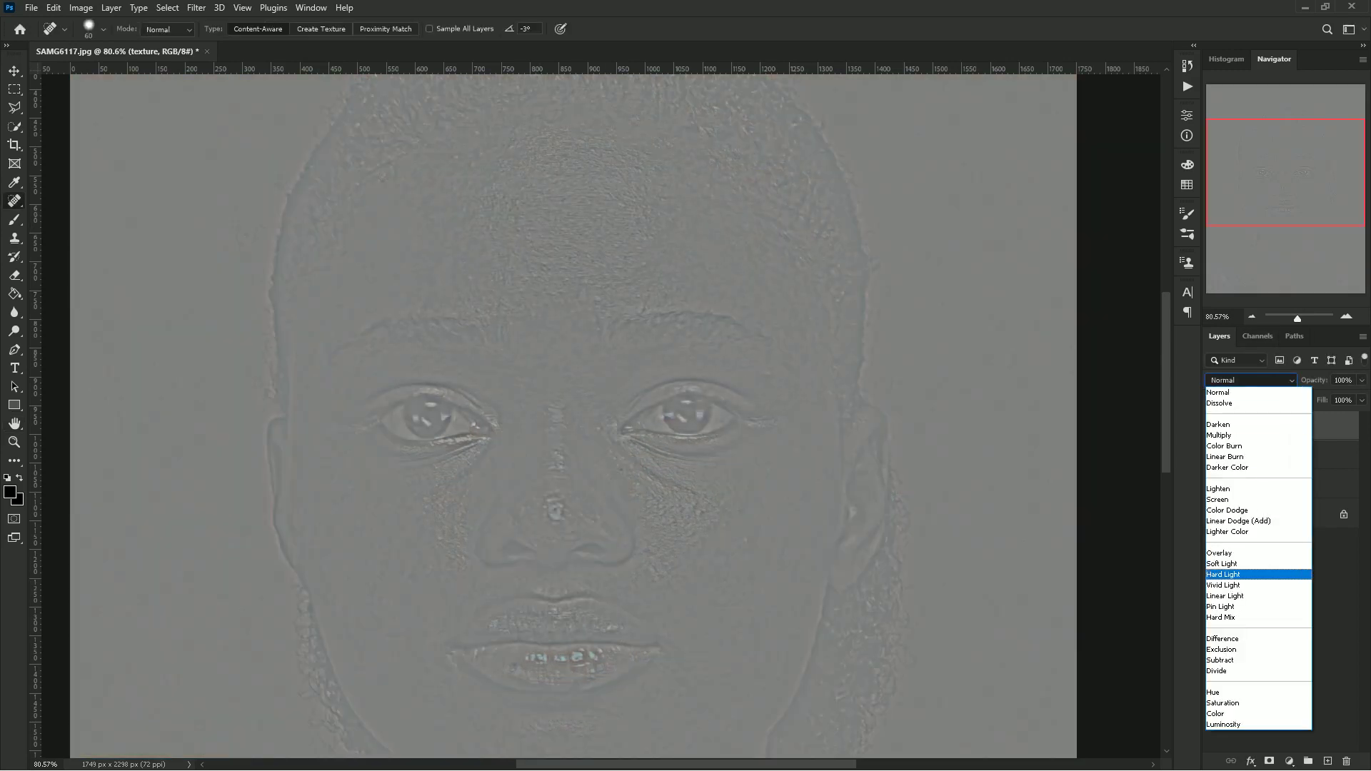
{"action": "key", "text": "Return"}
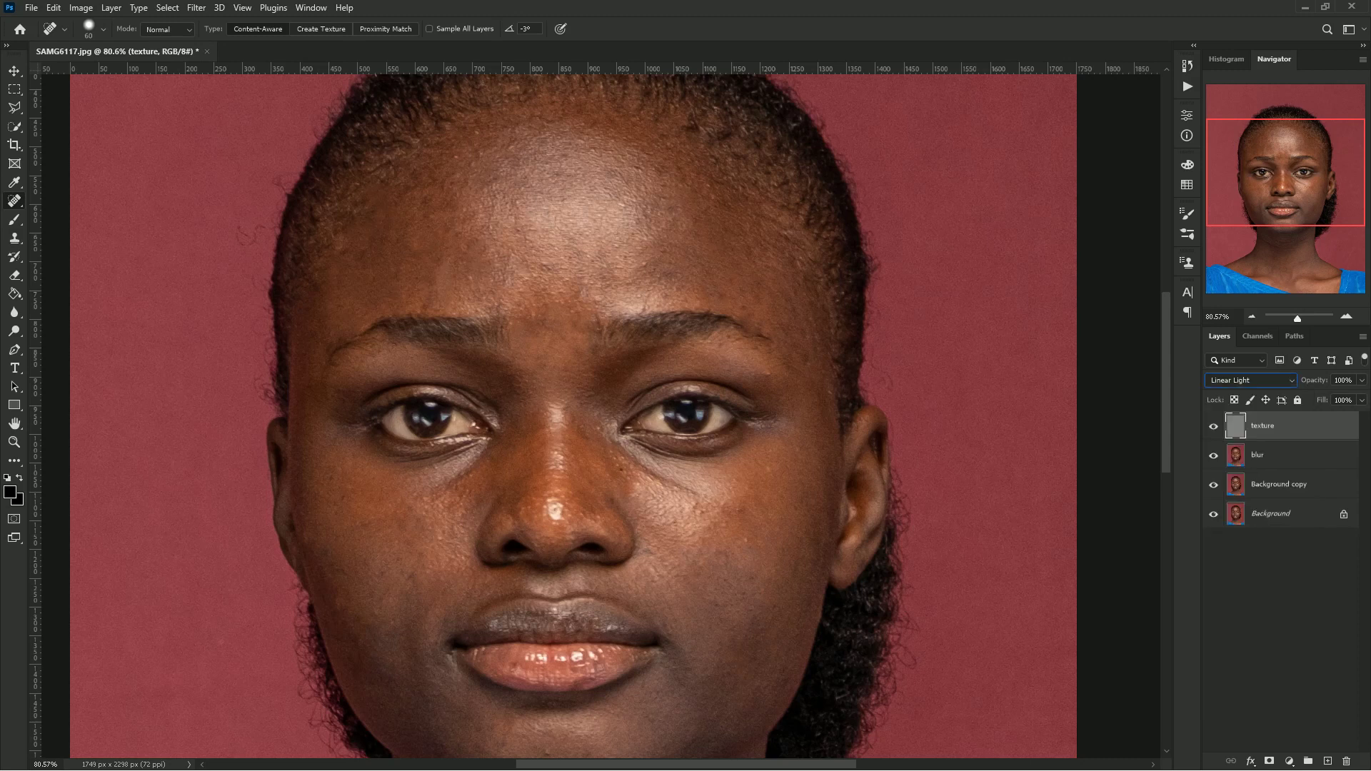
{"action": "left_click", "coordinate": [1285, 455], "text": "shift"}
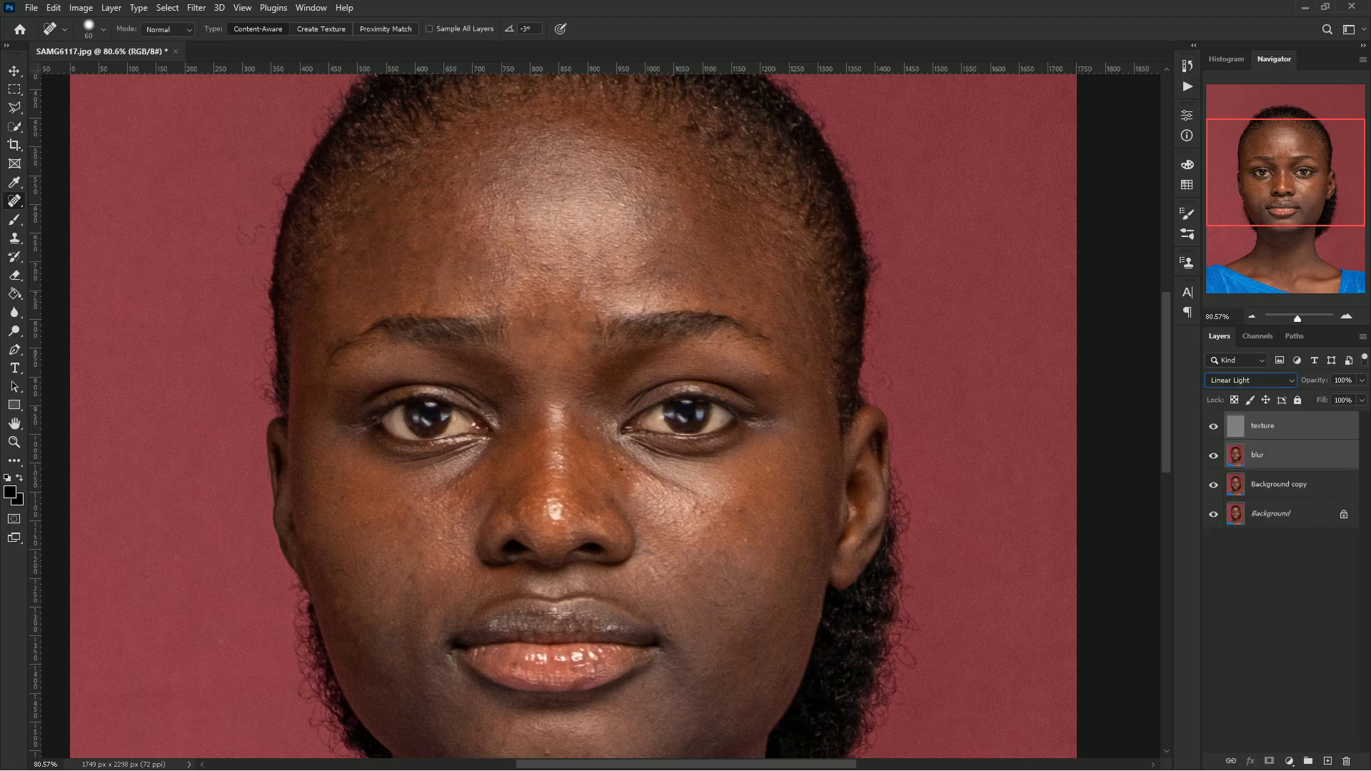
{"action": "key", "text": "ctrl+g"}
- Add a Black & White adjustment layer above the texture layer inside the group and set its Reds to -50
{"action": "left_click", "coordinate": [1230, 420]}
{"action": "left_click", "coordinate": [1285, 443]}
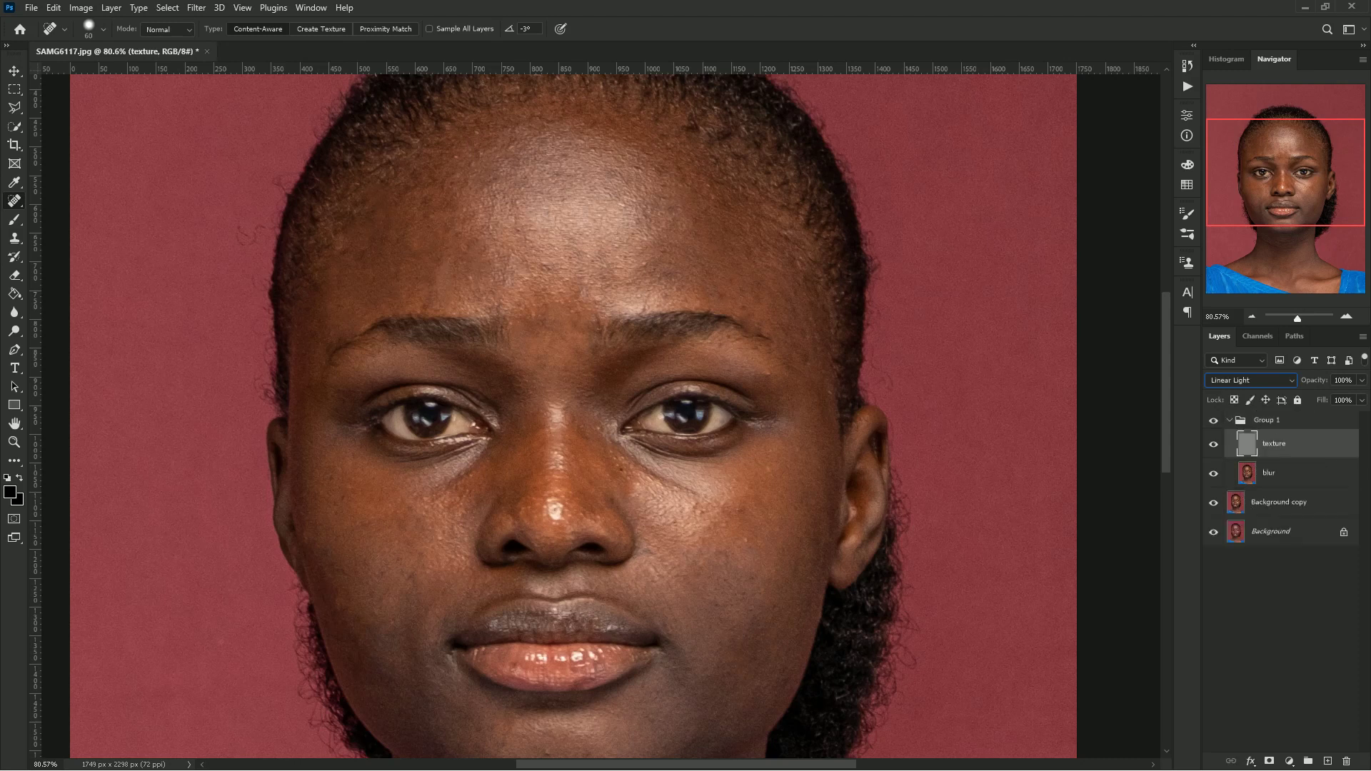
{"action": "left_click", "coordinate": [1290, 760]}
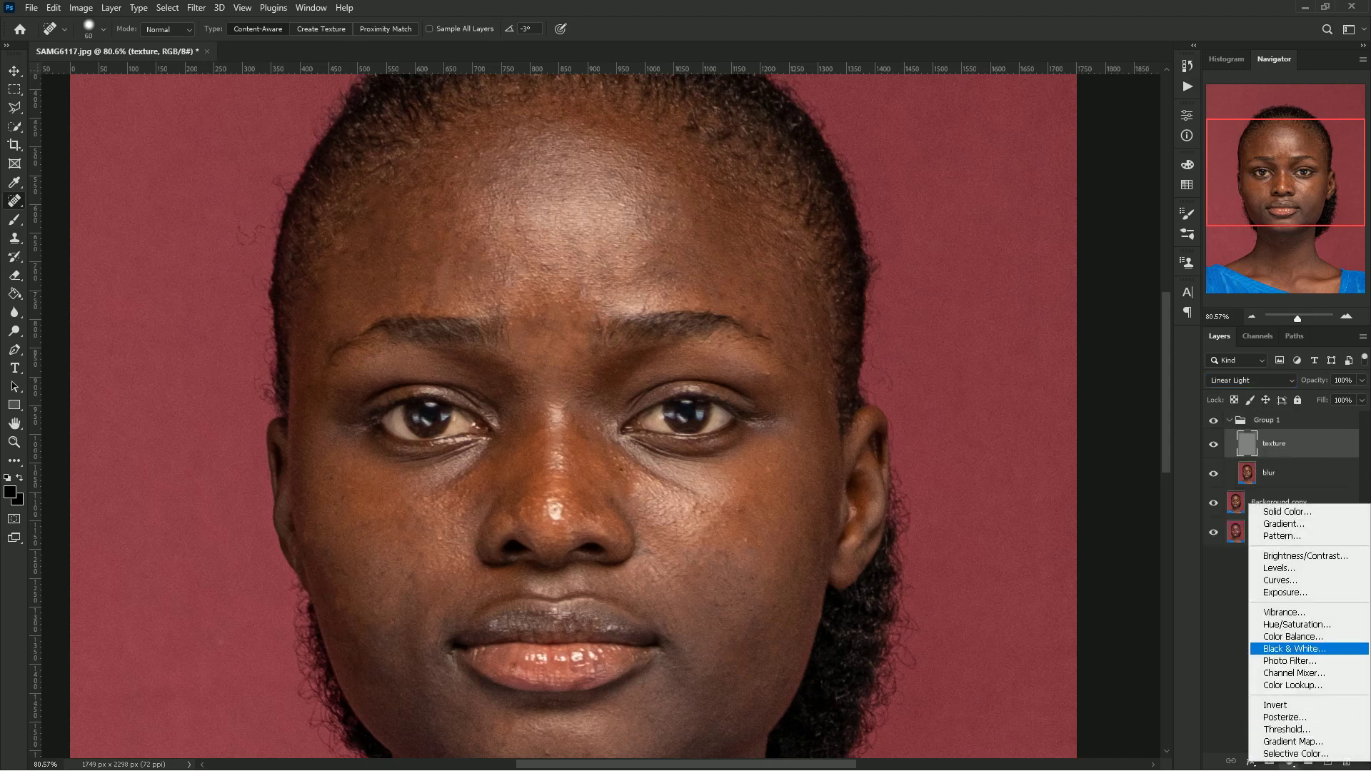
{"action": "left_click", "coordinate": [1294, 648]}
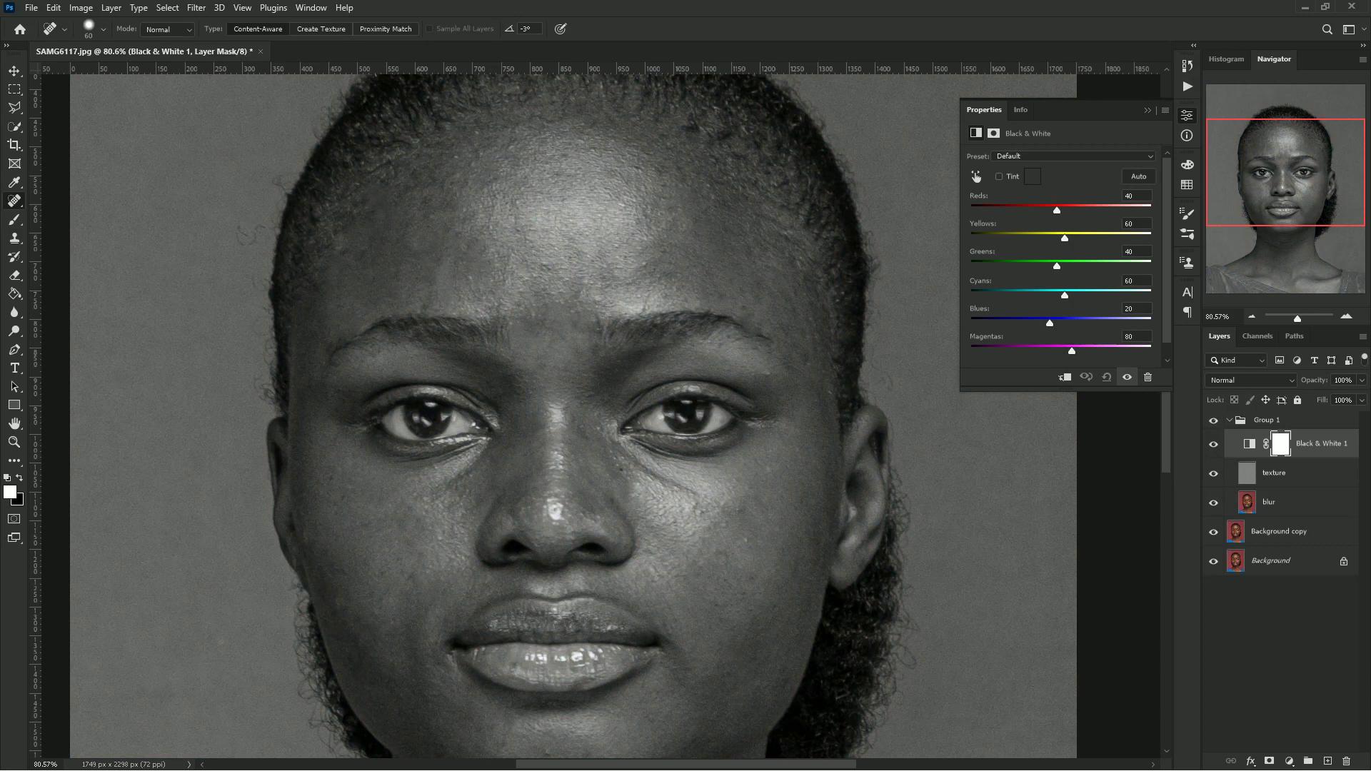
{"action": "left_click_drag", "start_coordinate": [1057, 210], "coordinate": [1023, 210]}
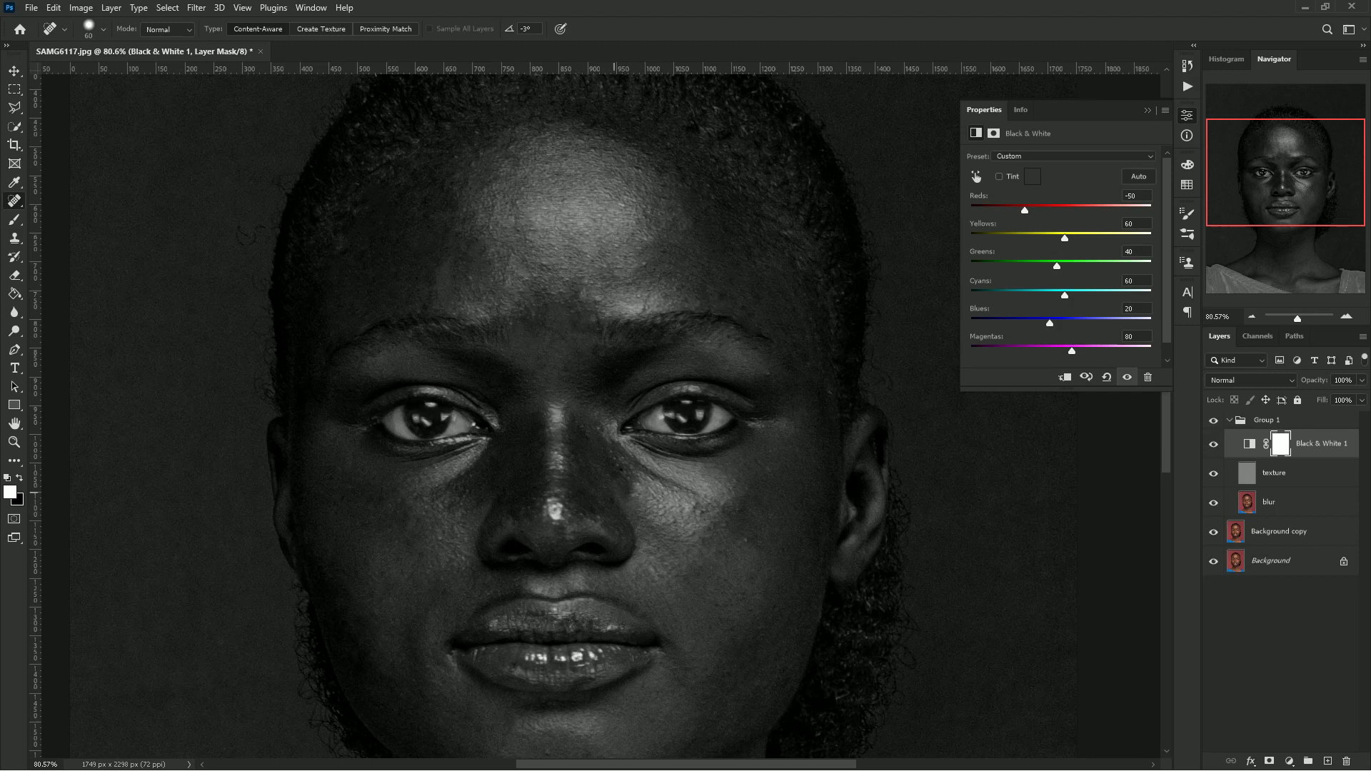
- Blend the tones along the nose and the adjoining cheek on the blur layer with the Mixer Brush, enlarging it to 125 px
{"action": "left_click", "coordinate": [1291, 502]}
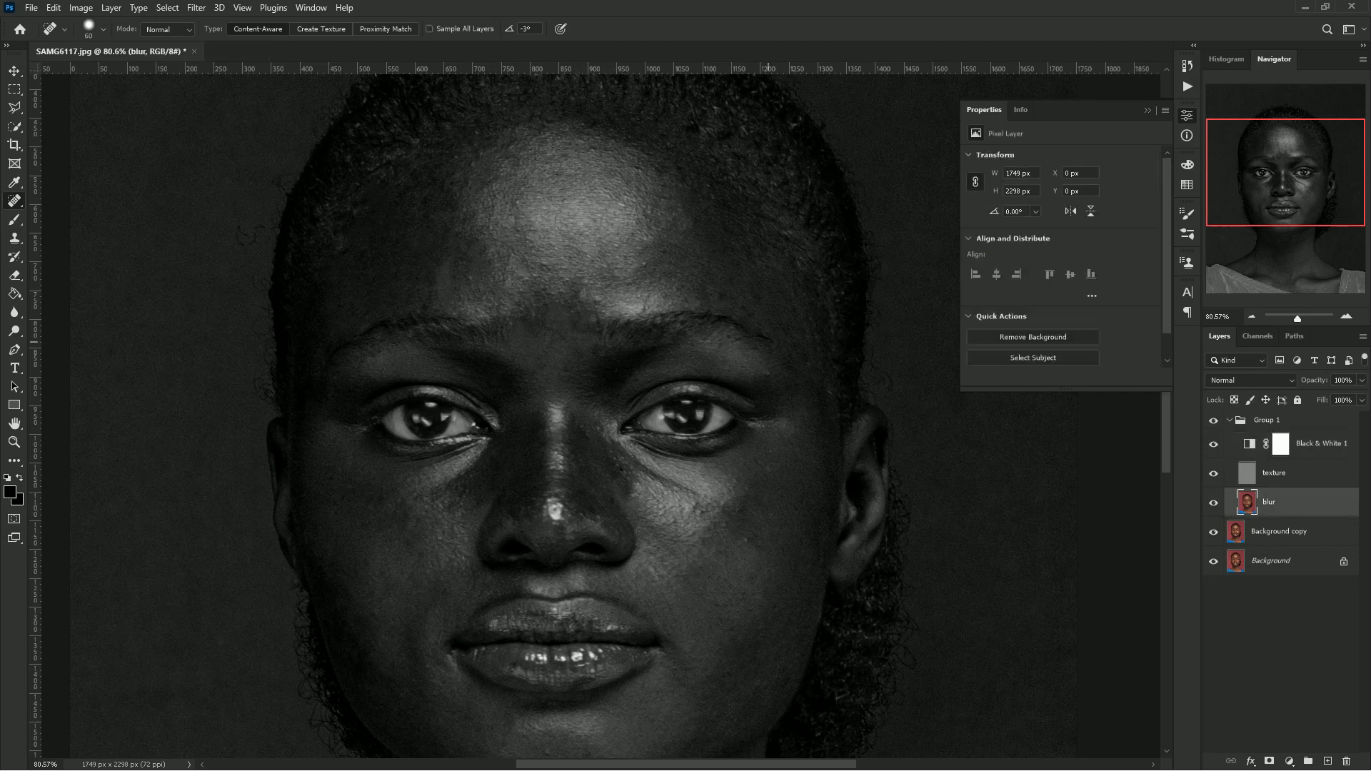
{"action": "left_click", "coordinate": [14, 219]}
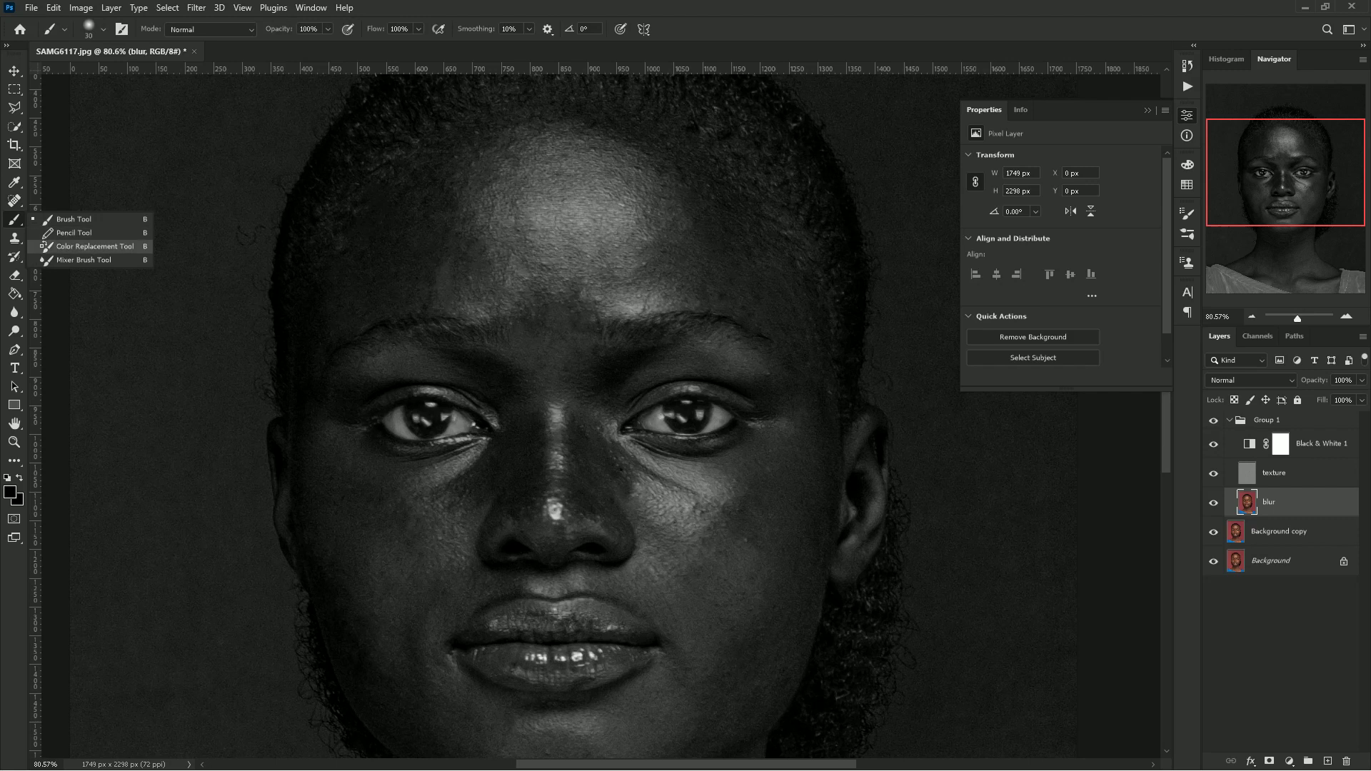
{"action": "left_click", "coordinate": [83, 260]}
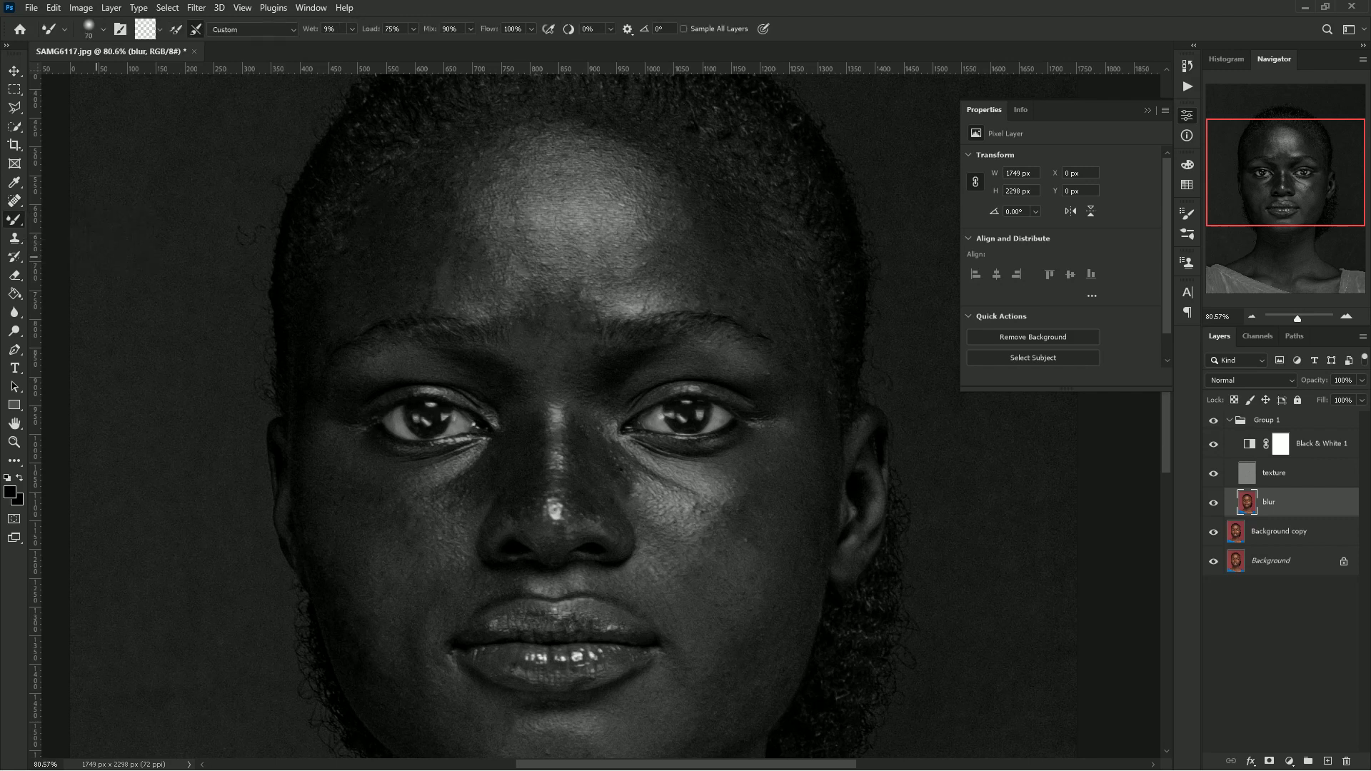
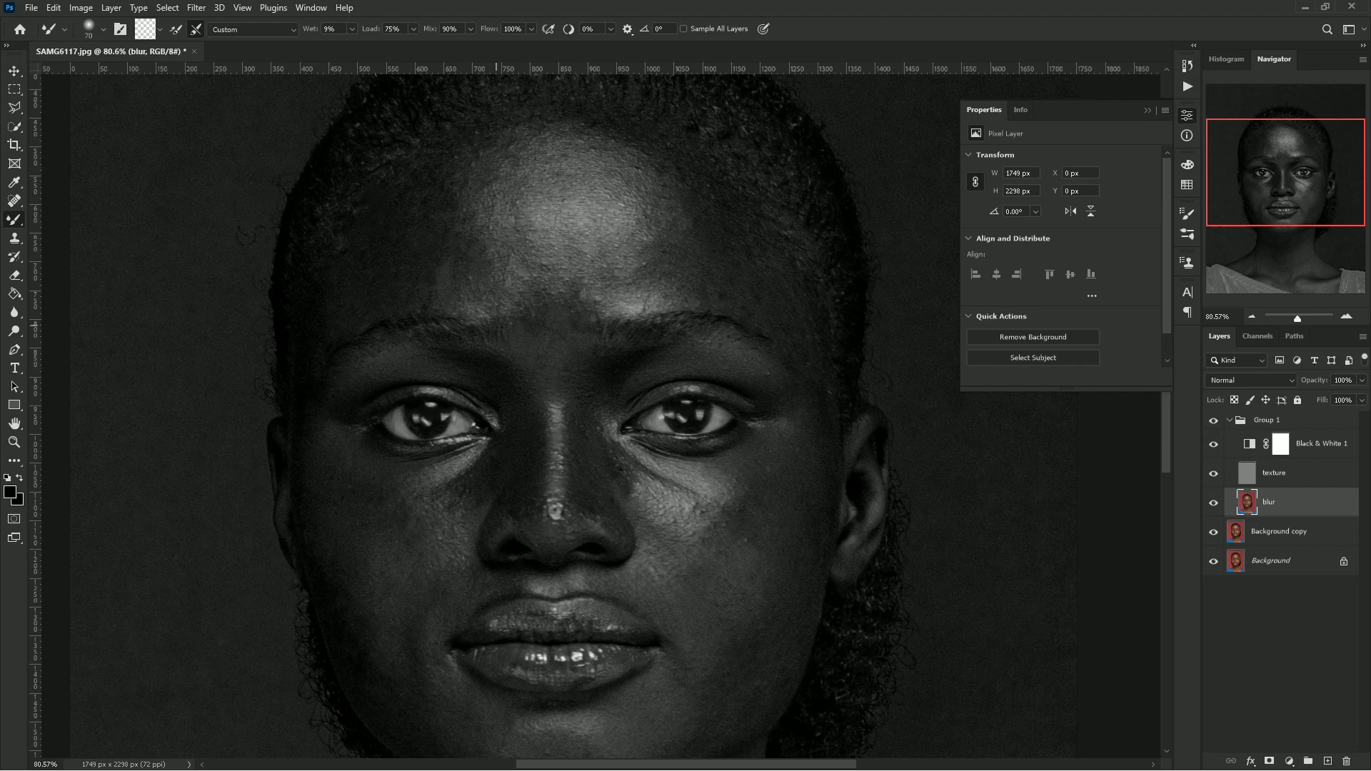
{"action": "left_click_drag", "start_coordinate": [601, 477], "coordinate": [619, 351]}
{"action": "key", "text": "bracketright"}
{"action": "key", "text": "bracketright"}
{"action": "key", "text": "bracketright"}
{"action": "key", "text": "bracketright"}
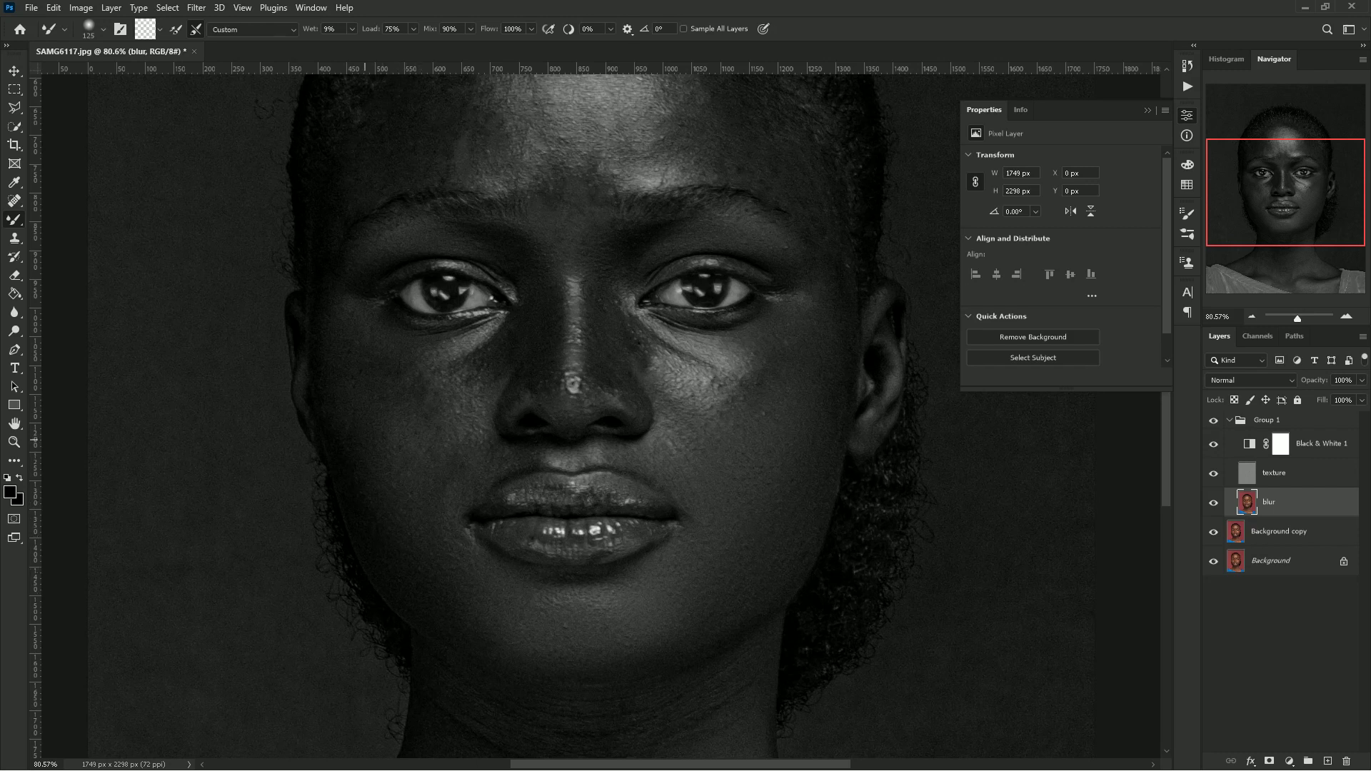
- Even out the blur layer's skin tones on both cheeks, around the mouth and along the jaw, varying the Mixer Brush between 80 and 150 px
{"action": "key", "text": "bracketleft"}
{"action": "key", "text": "bracketleft"}
{"action": "key", "text": "bracketleft"}
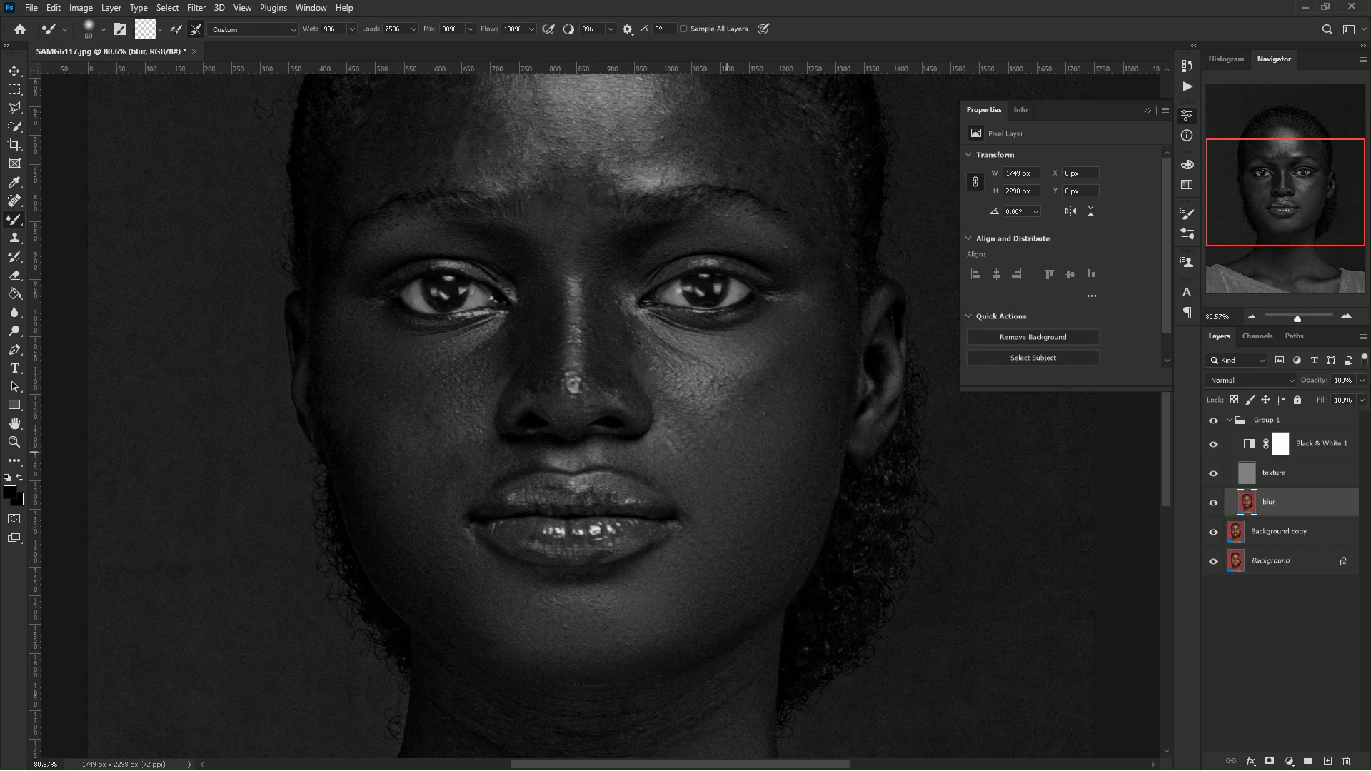
{"action": "key", "text": "bracketright"}
{"action": "key", "text": "bracketright"}
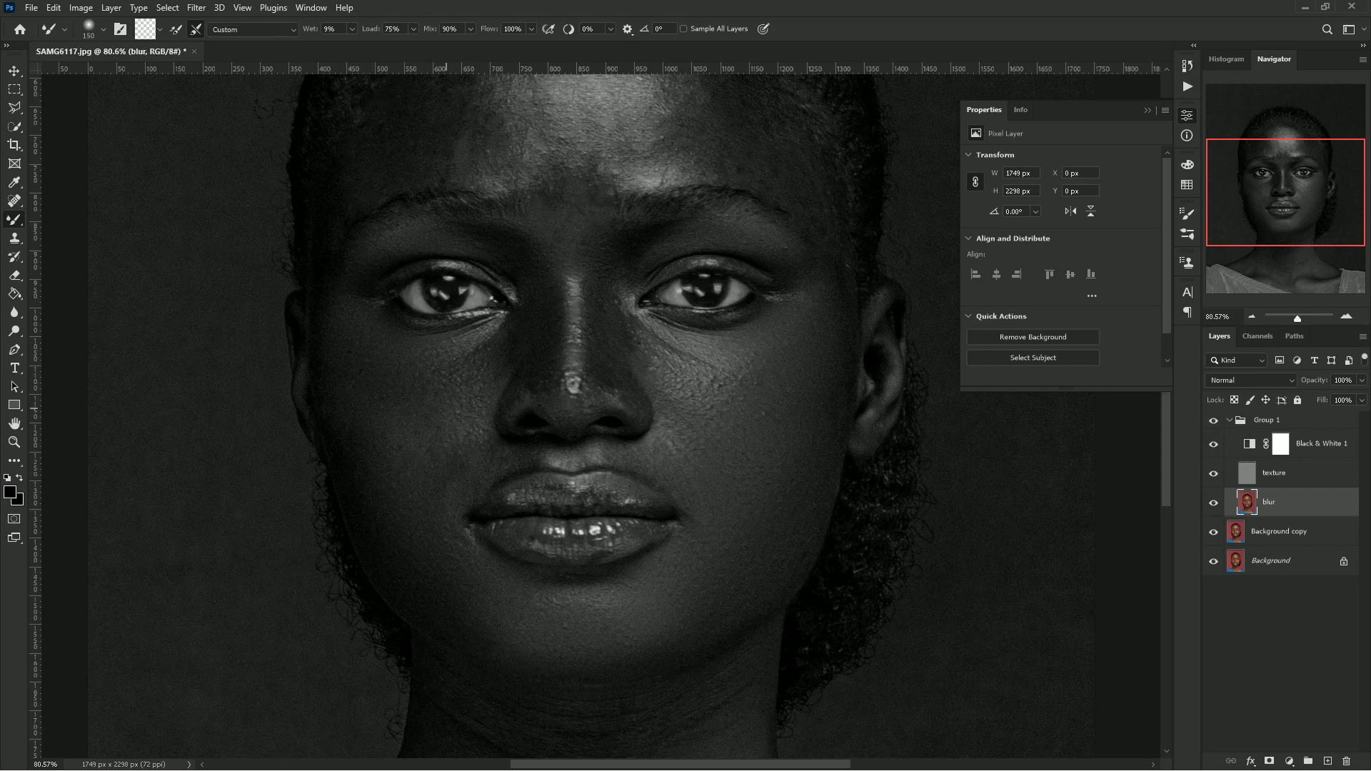
{"action": "key", "text": "bracketleft"}
{"action": "key", "text": "bracketleft"}
{"action": "key", "text": "bracketleft"}
{"action": "key", "text": "bracketleft"}
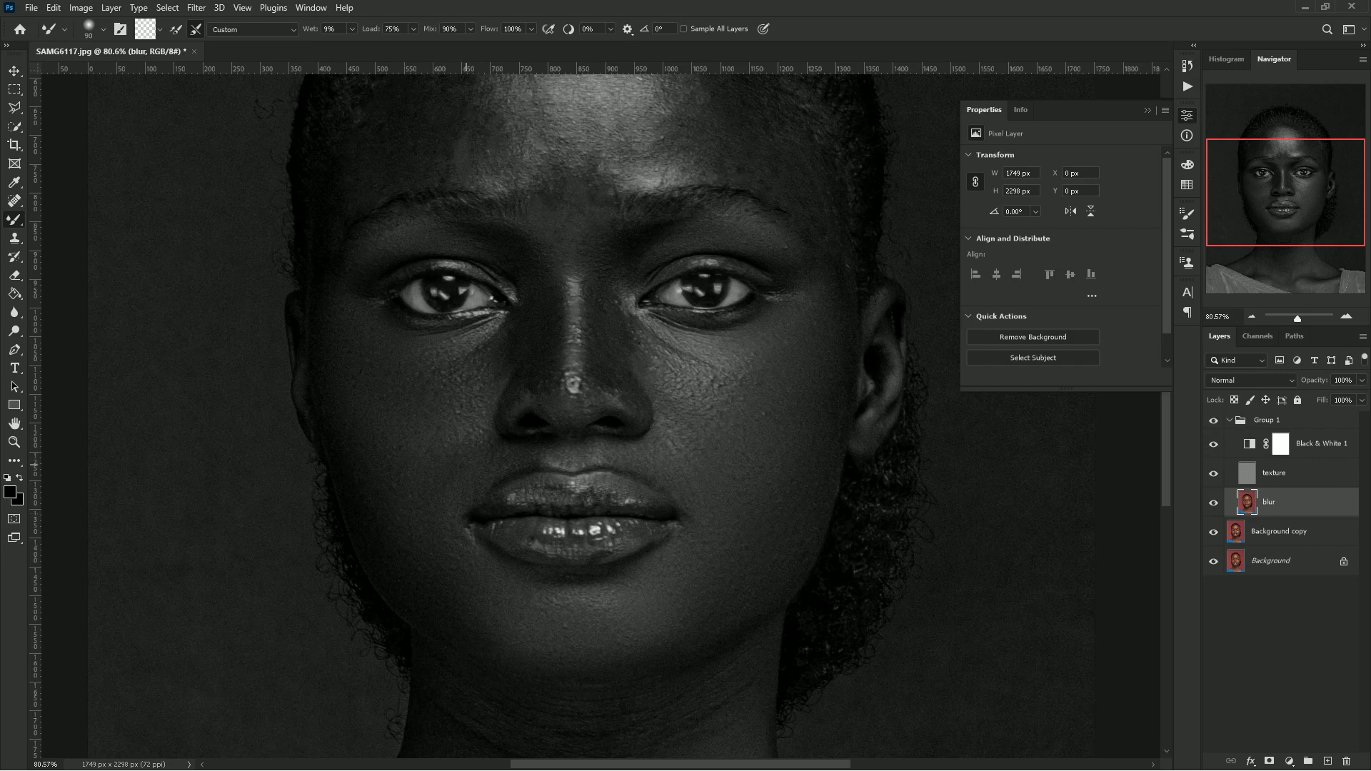
{"action": "key", "text": "bracketright"}
{"action": "key", "text": "bracketright"}
{"action": "key", "text": "bracketright"}
{"action": "left_click_drag", "start_coordinate": [601, 343], "coordinate": [629, 501]}
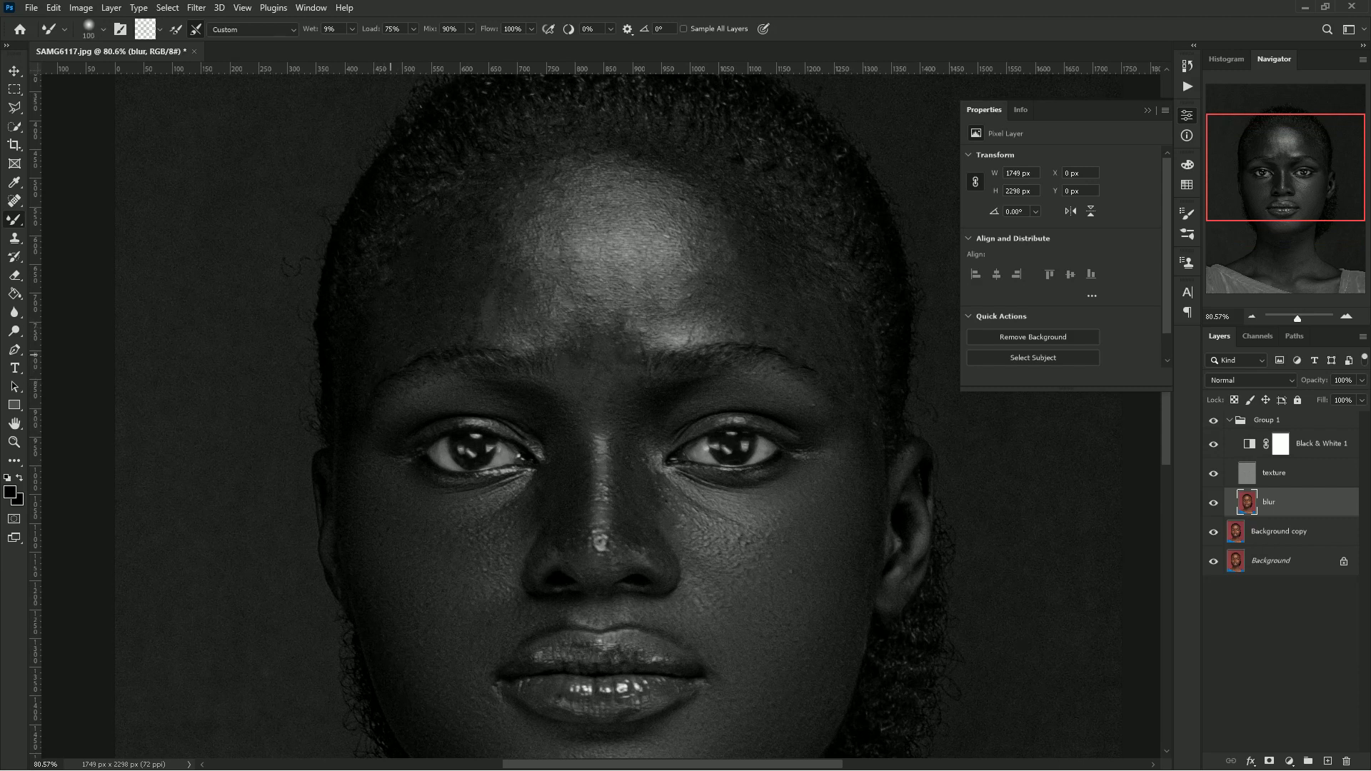
- Set the Black & White adjustment's Reds to -28, then make the blur layer active again
{"action": "left_click", "coordinate": [1321, 444]}
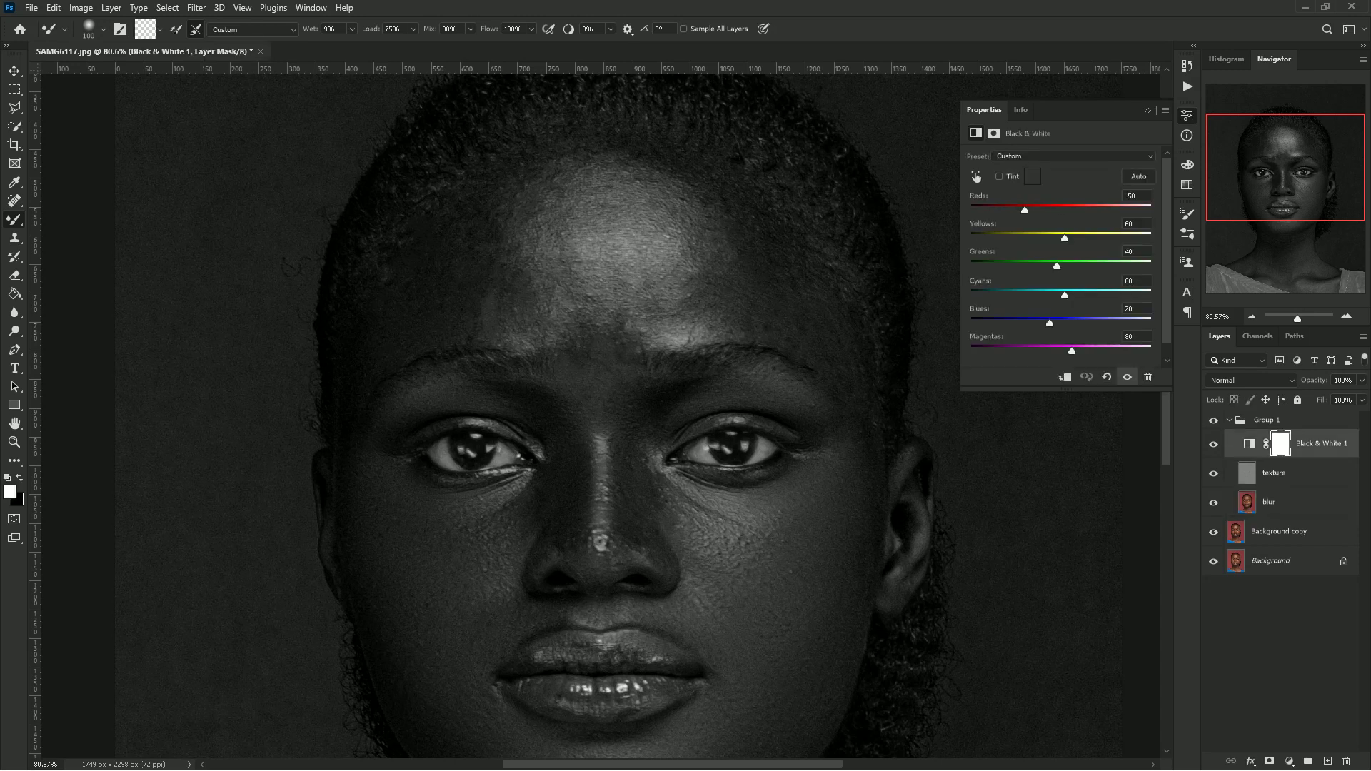
{"action": "left_click_drag", "start_coordinate": [1025, 210], "coordinate": [1033, 210]}
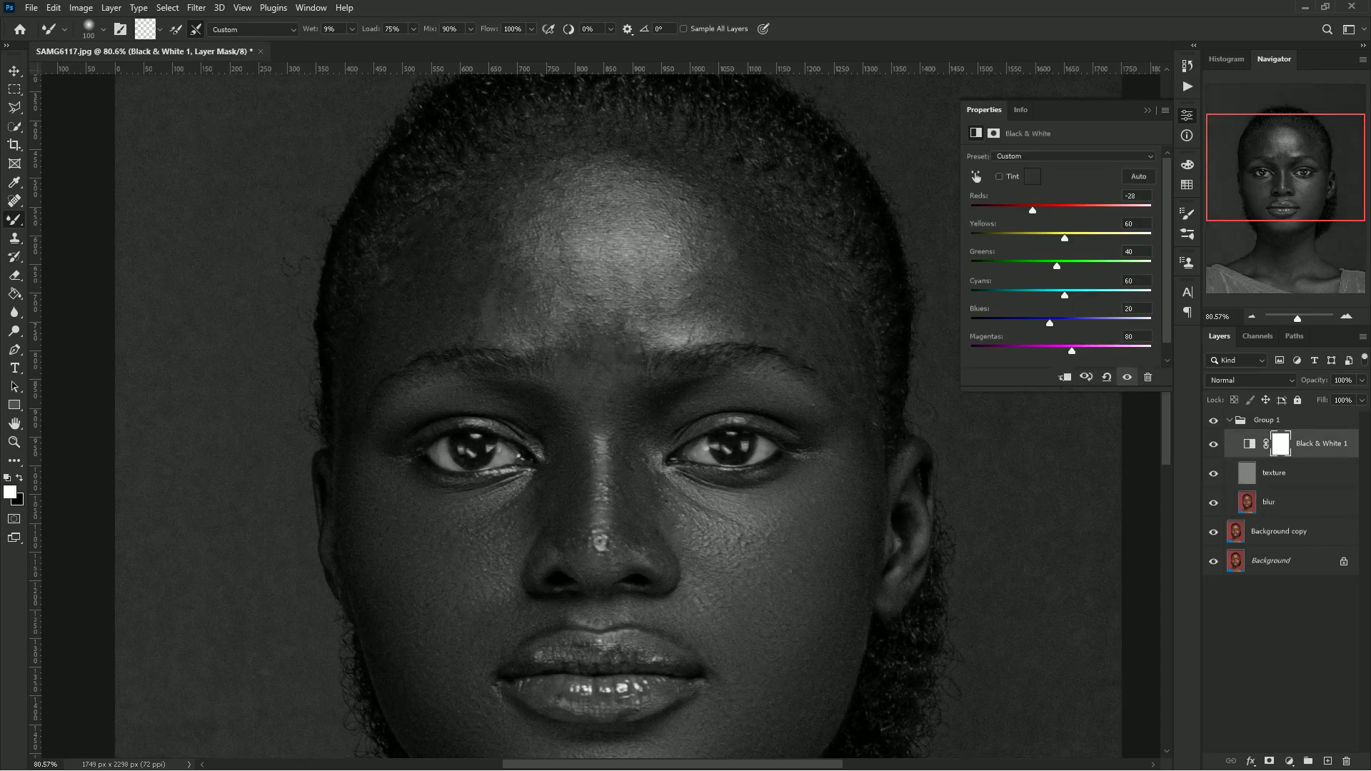
{"action": "left_click", "coordinate": [1290, 502]}
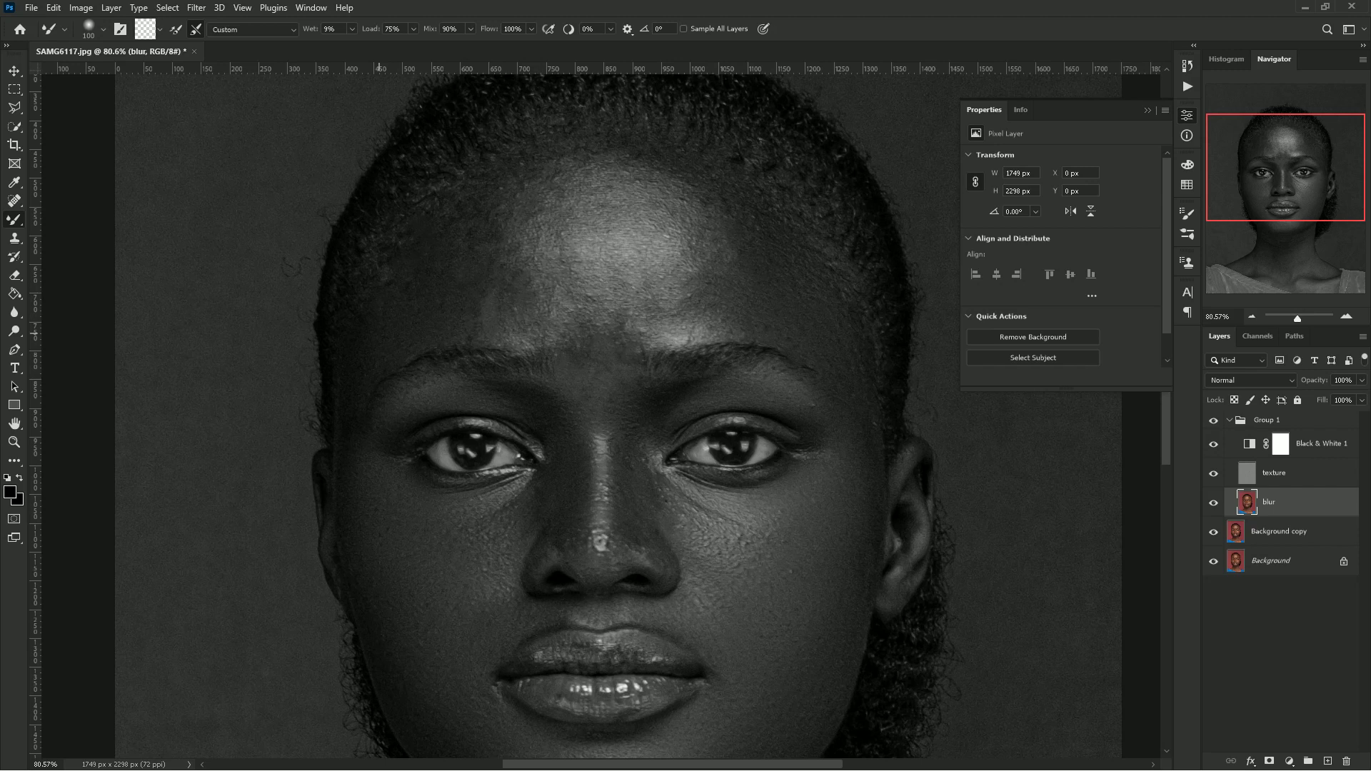
- Smooth the uneven tones and highlight edges across the forehead and between the eyebrows with a 150 px Mixer Brush
{"action": "key", "text": "bracketright"}
{"action": "left_click_drag", "start_coordinate": [696, 189], "coordinate": [679, 252]}
{"action": "left_click_drag", "start_coordinate": [598, 336], "coordinate": [620, 334]}
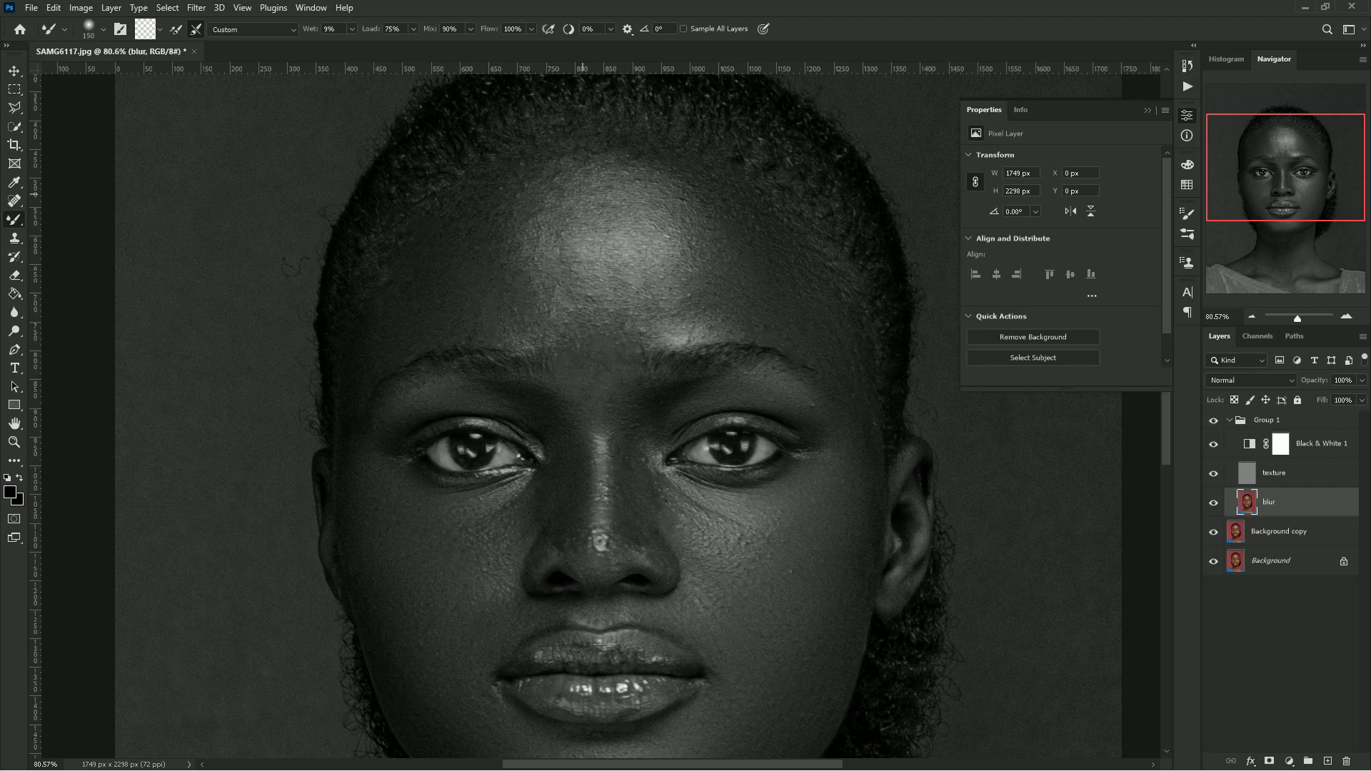
{"action": "left_click_drag", "start_coordinate": [550, 246], "coordinate": [593, 247]}
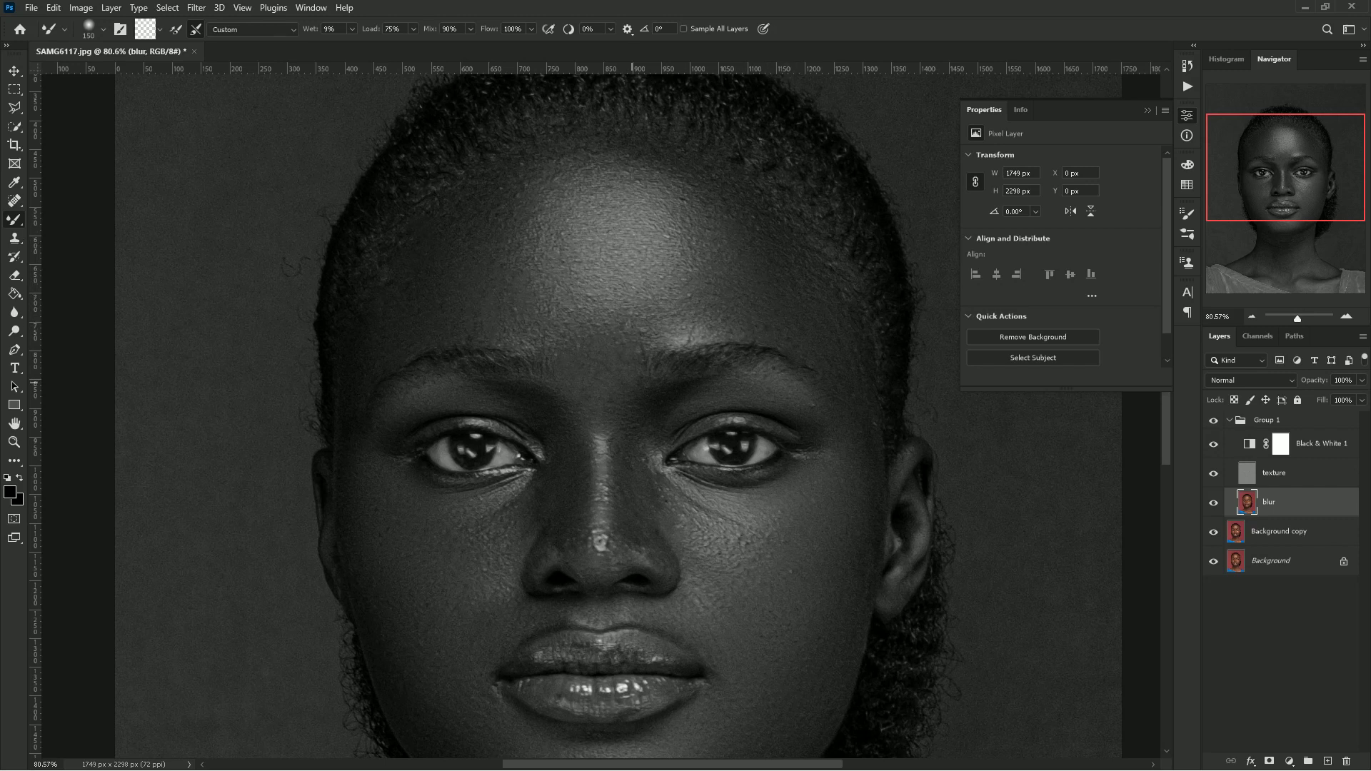
- Blend the skin tones on the neck, collarbones and upper chest, enlarging the Mixer Brush to 200 px
{"action": "key", "text": "bracketleft"}
{"action": "key", "text": "bracketleft"}
{"action": "left_click_drag", "start_coordinate": [779, 743], "coordinate": [817, 377]}
{"action": "key", "text": "bracketright"}
{"action": "key", "text": "bracketright"}
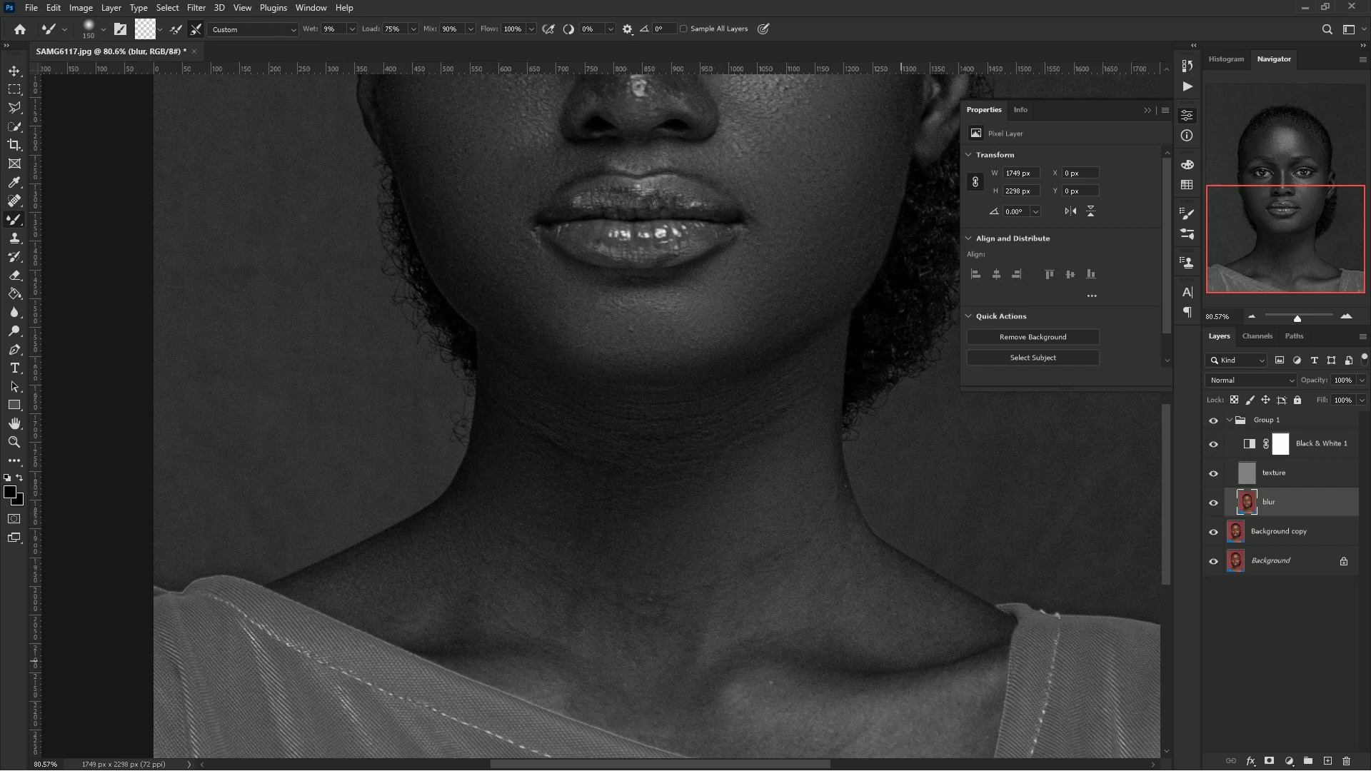
{"action": "scroll", "coordinate": [1108, 471], "scroll_direction": "right", "scroll_amount": 1}
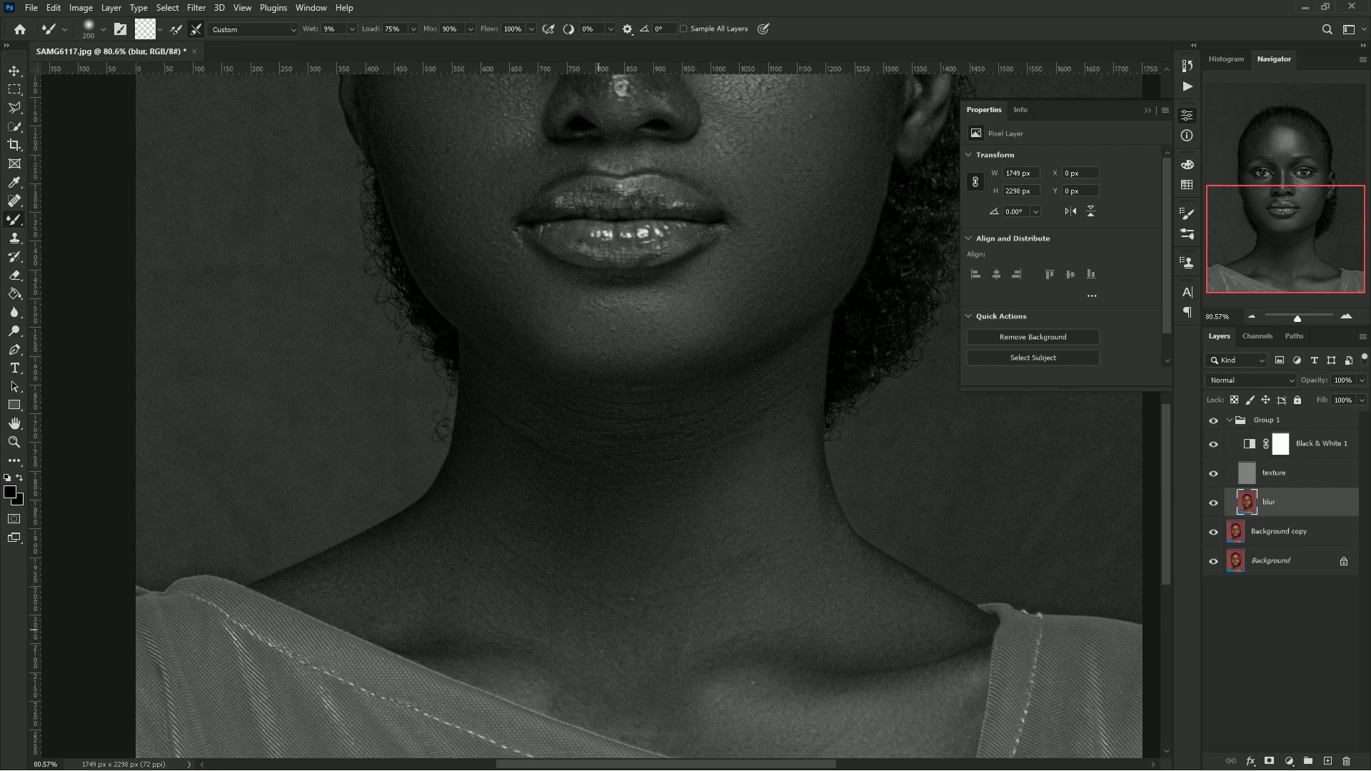
{"action": "left_click_drag", "start_coordinate": [510, 681], "coordinate": [871, 682]}
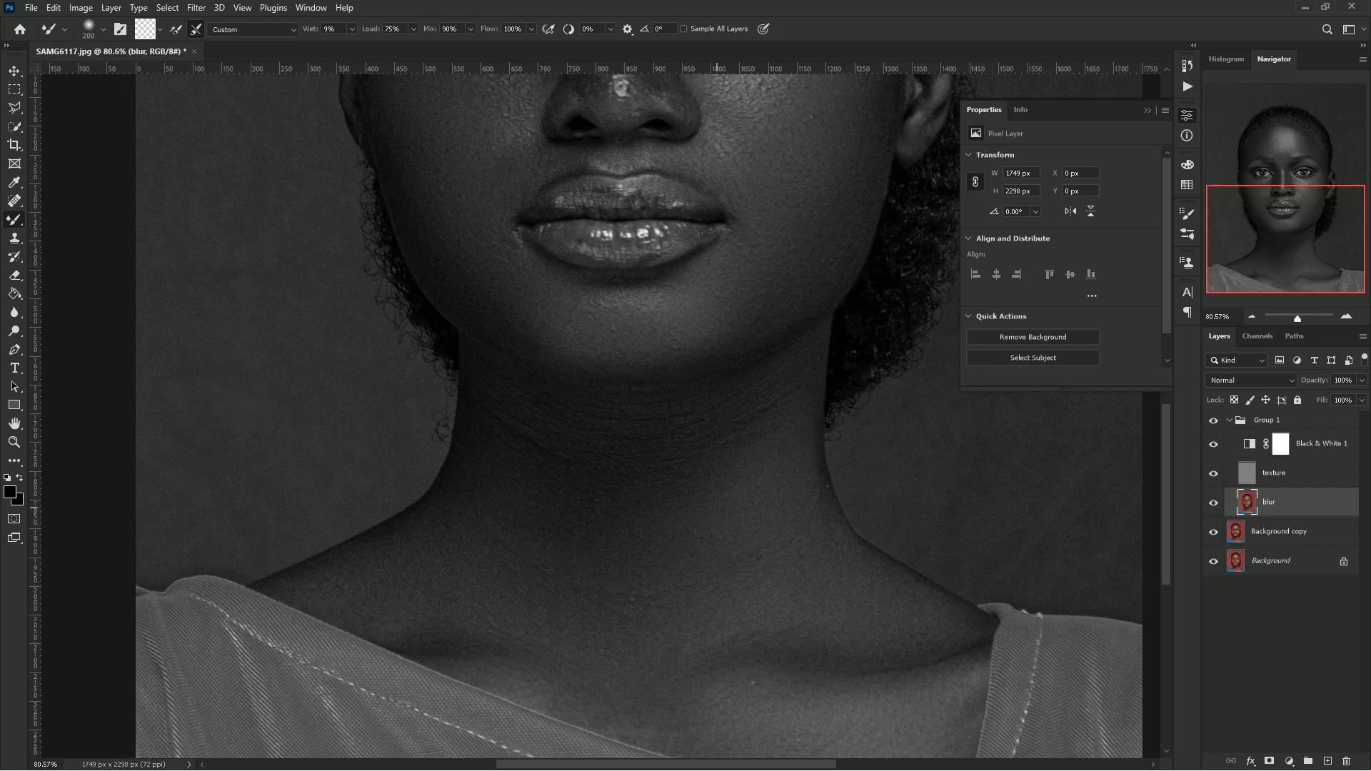
- Hide the Black & White adjustment layer to check the retouched face in colour
{"action": "scroll", "coordinate": [639, 414], "scroll_direction": "up", "scroll_amount": 4}
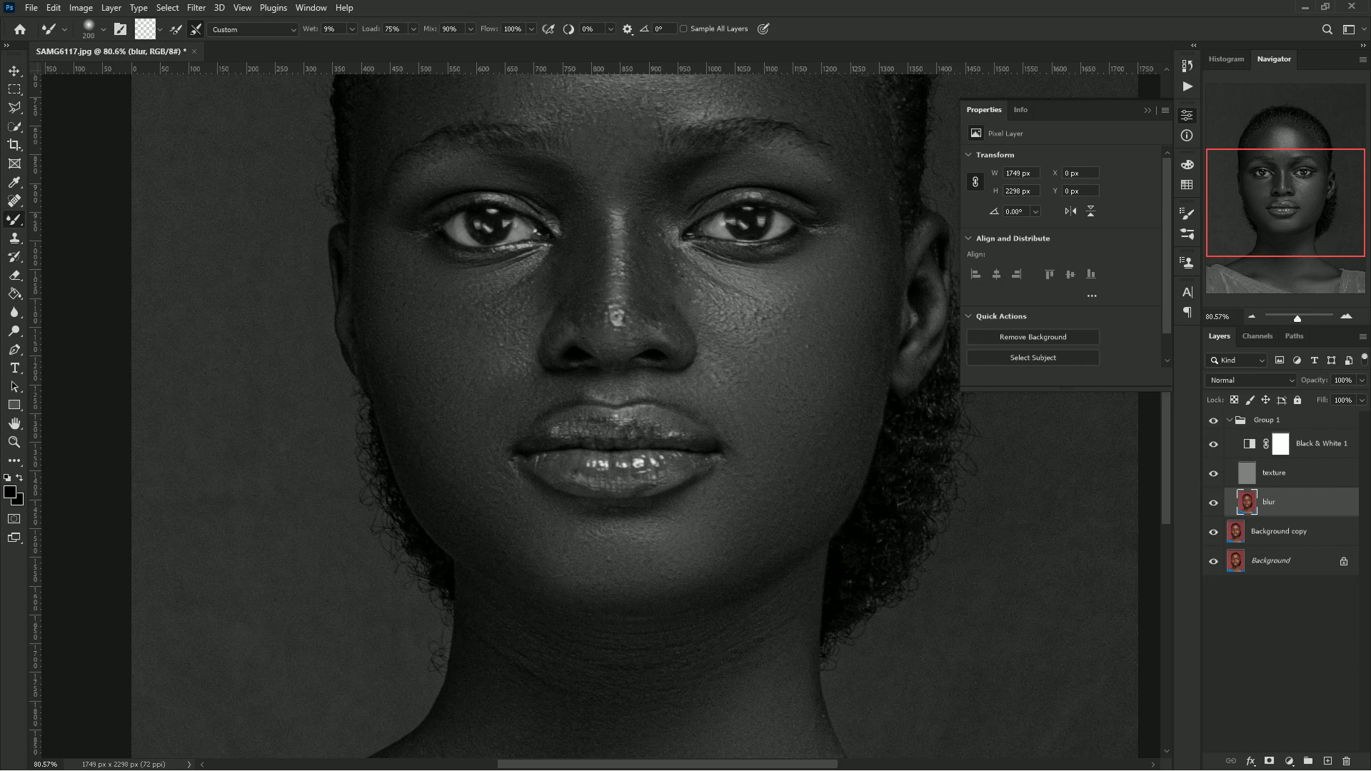
{"action": "left_click", "coordinate": [1213, 443]}
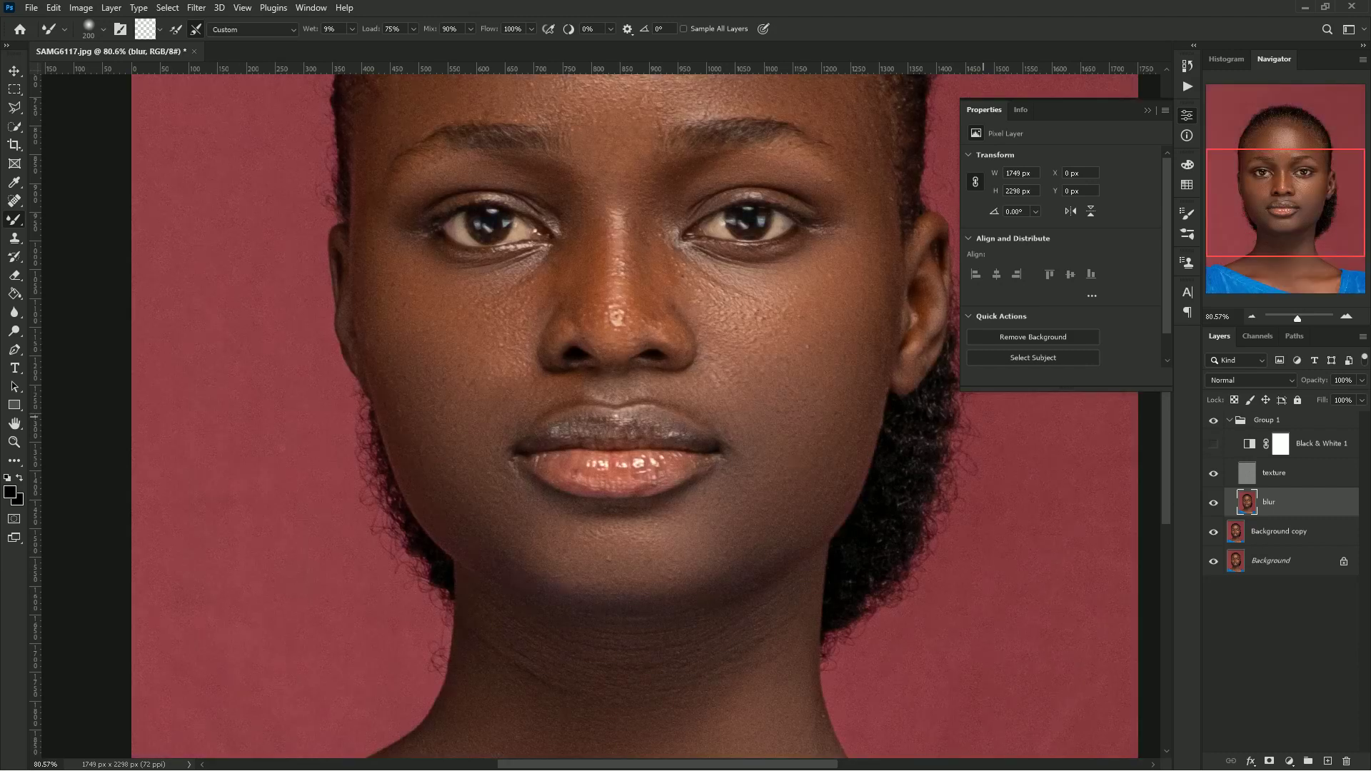
- Compare the portrait before and after the skin smoothing by toggling Group 1's visibility, and inspect the face up close
{"action": "key", "text": "ctrl+0"}
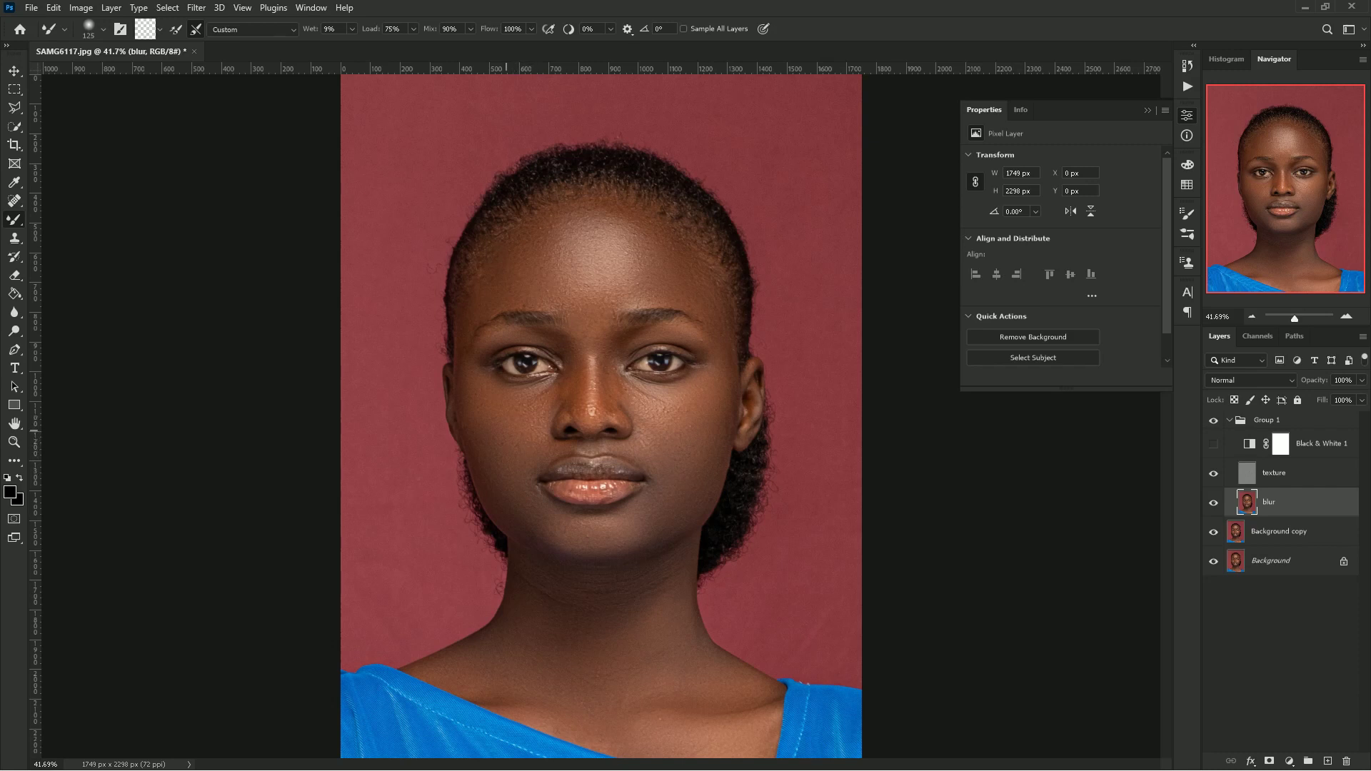
{"action": "left_click", "coordinate": [1212, 420]}
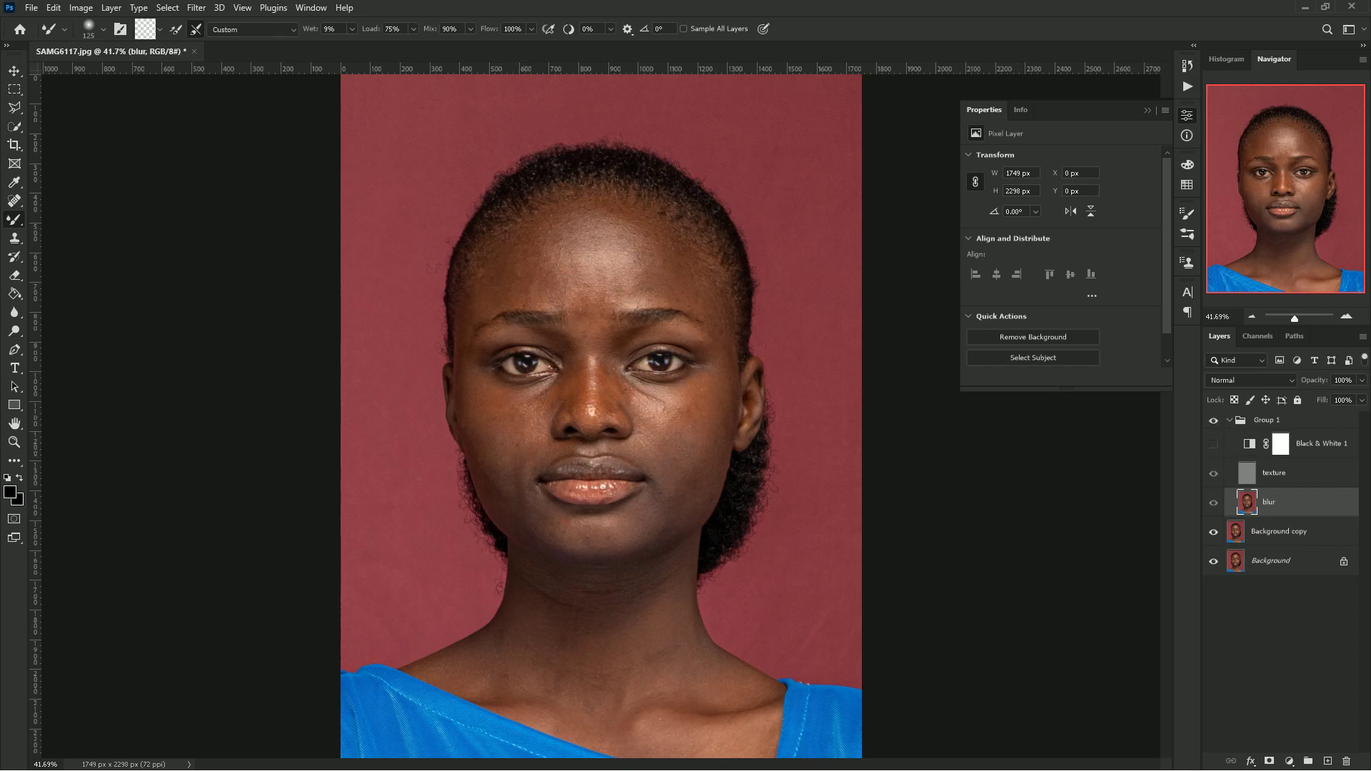
{"action": "left_click", "coordinate": [1213, 421]}
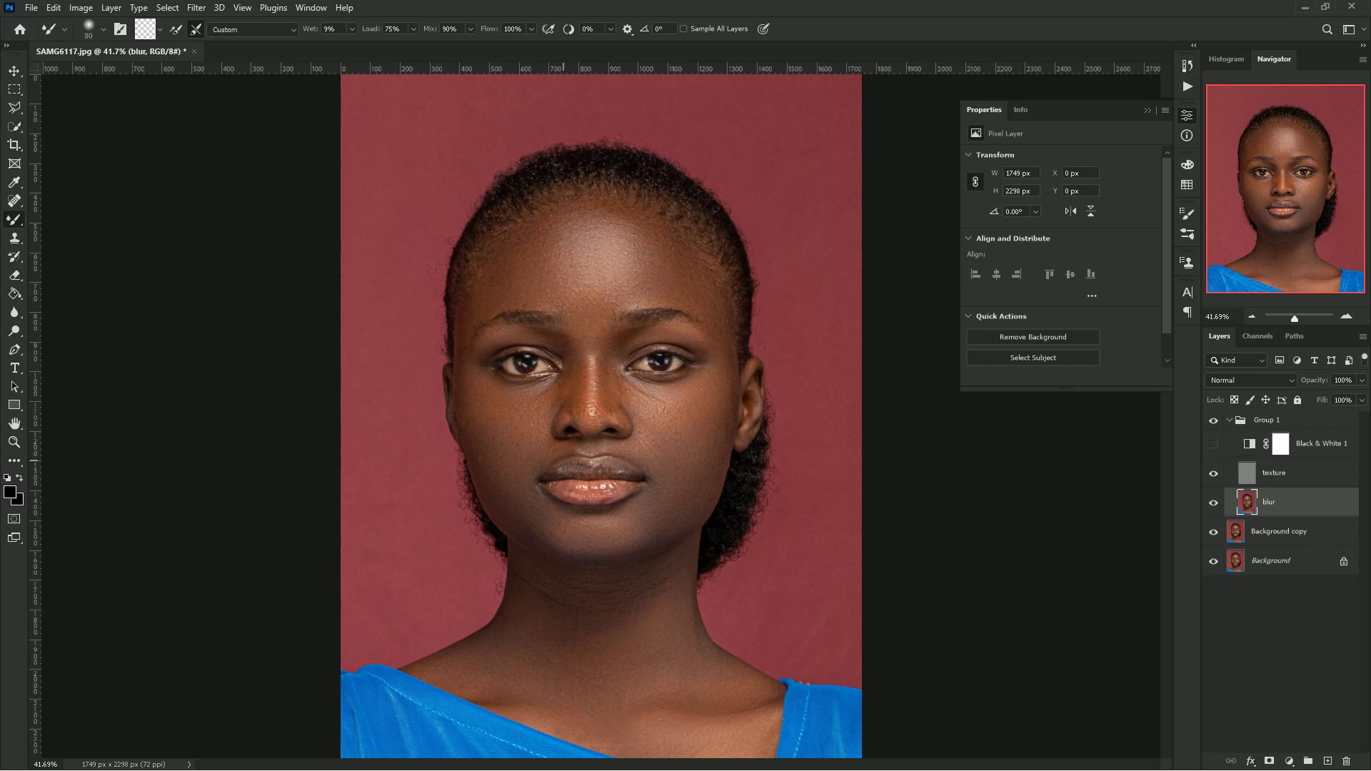
{"action": "scroll", "coordinate": [534, 380], "scroll_direction": "up", "scroll_amount": 5}
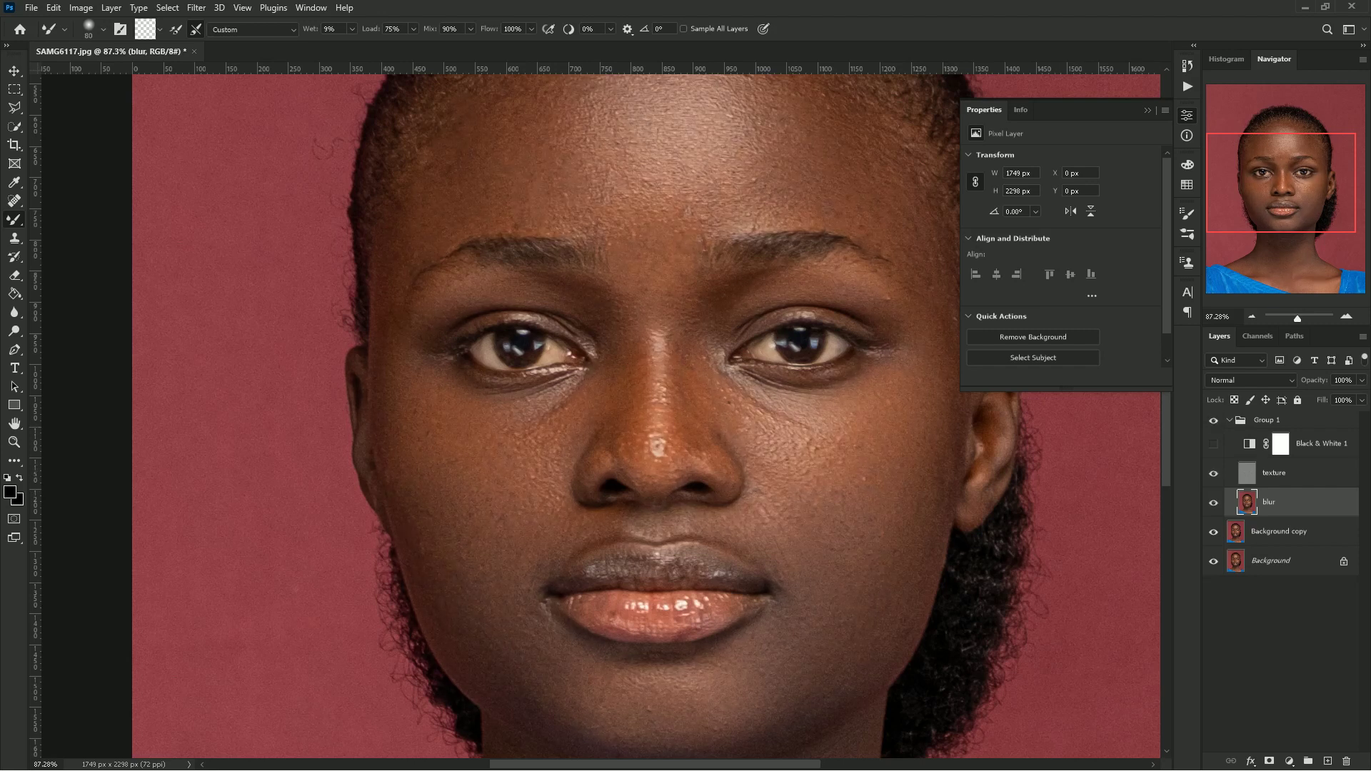
{"action": "key", "text": "ctrl+0"}
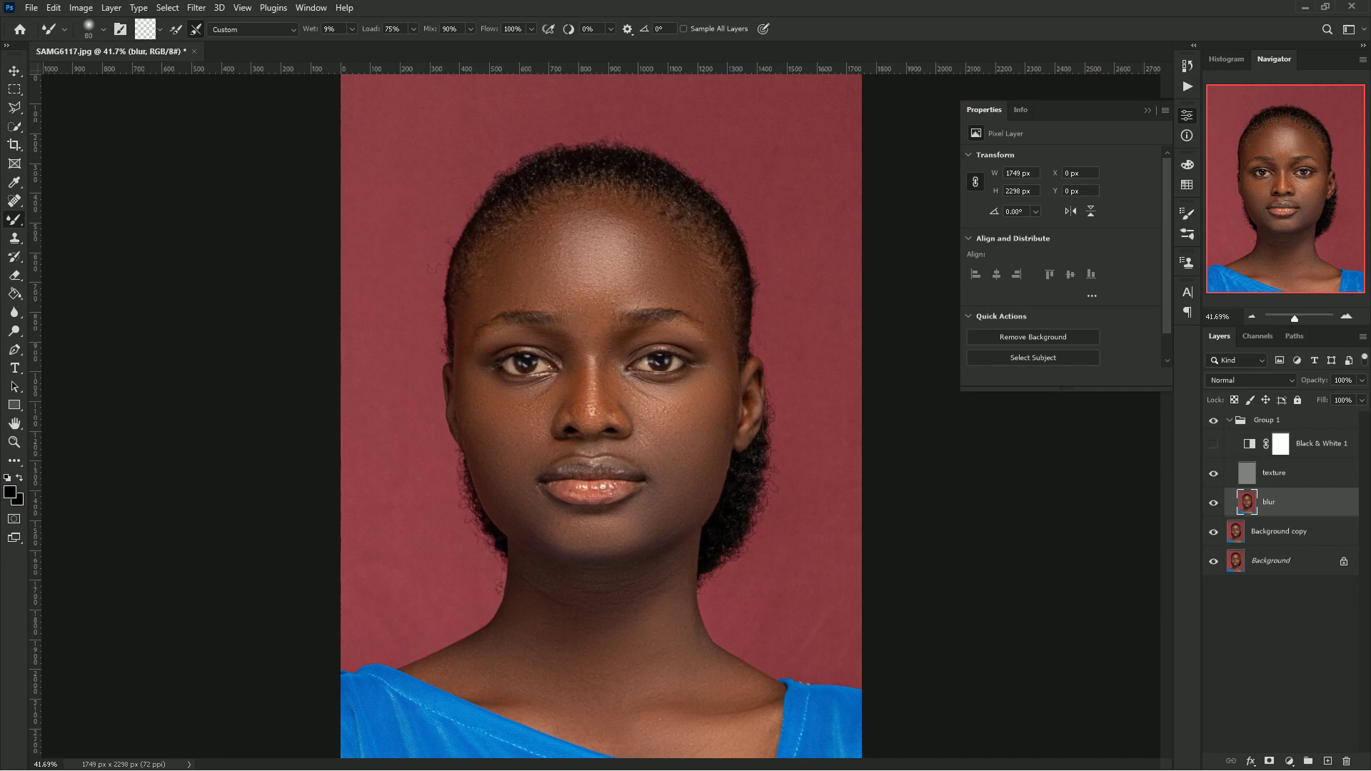
- Stamp all visible layers into a new top layer, select the subject, refine its edge and copy it onto its own layer
{"action": "left_click", "coordinate": [1282, 643]}
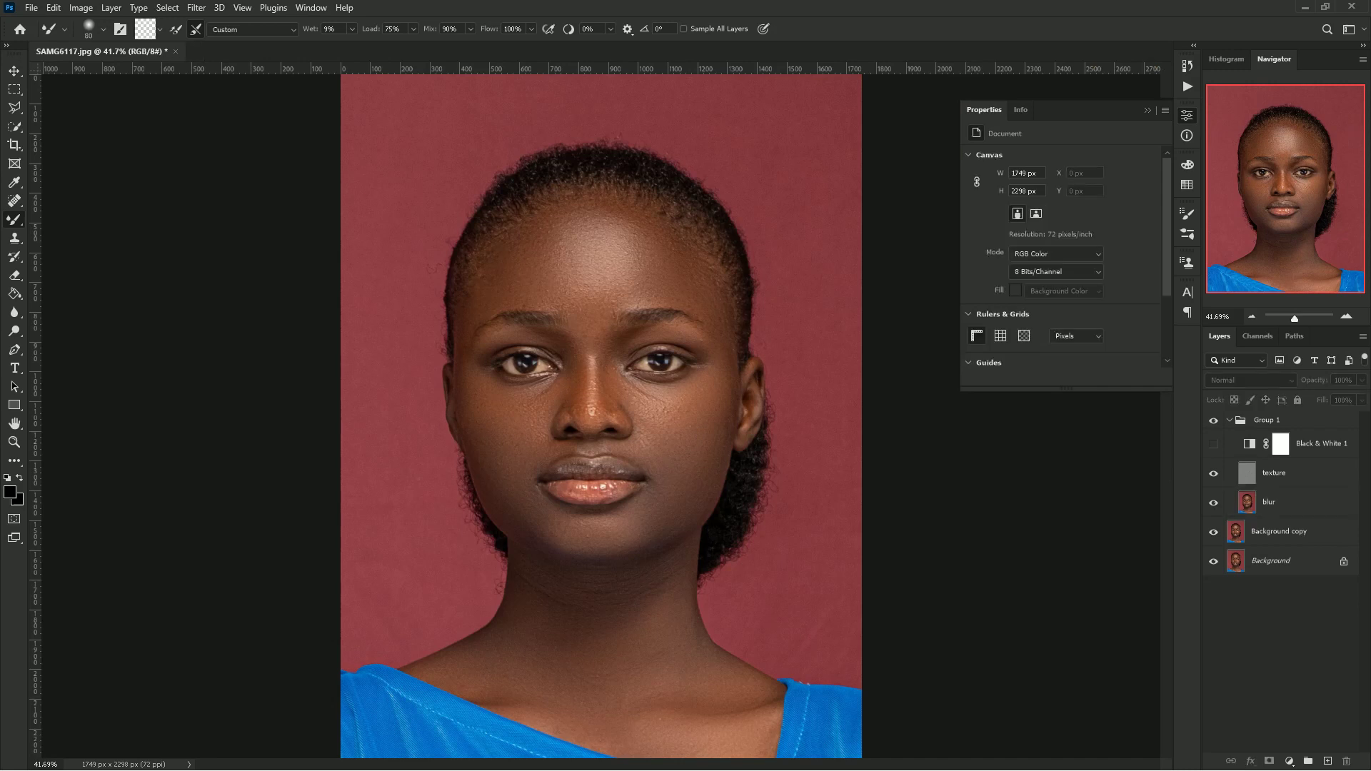
{"action": "key", "text": "ctrl+shift+alt+e"}
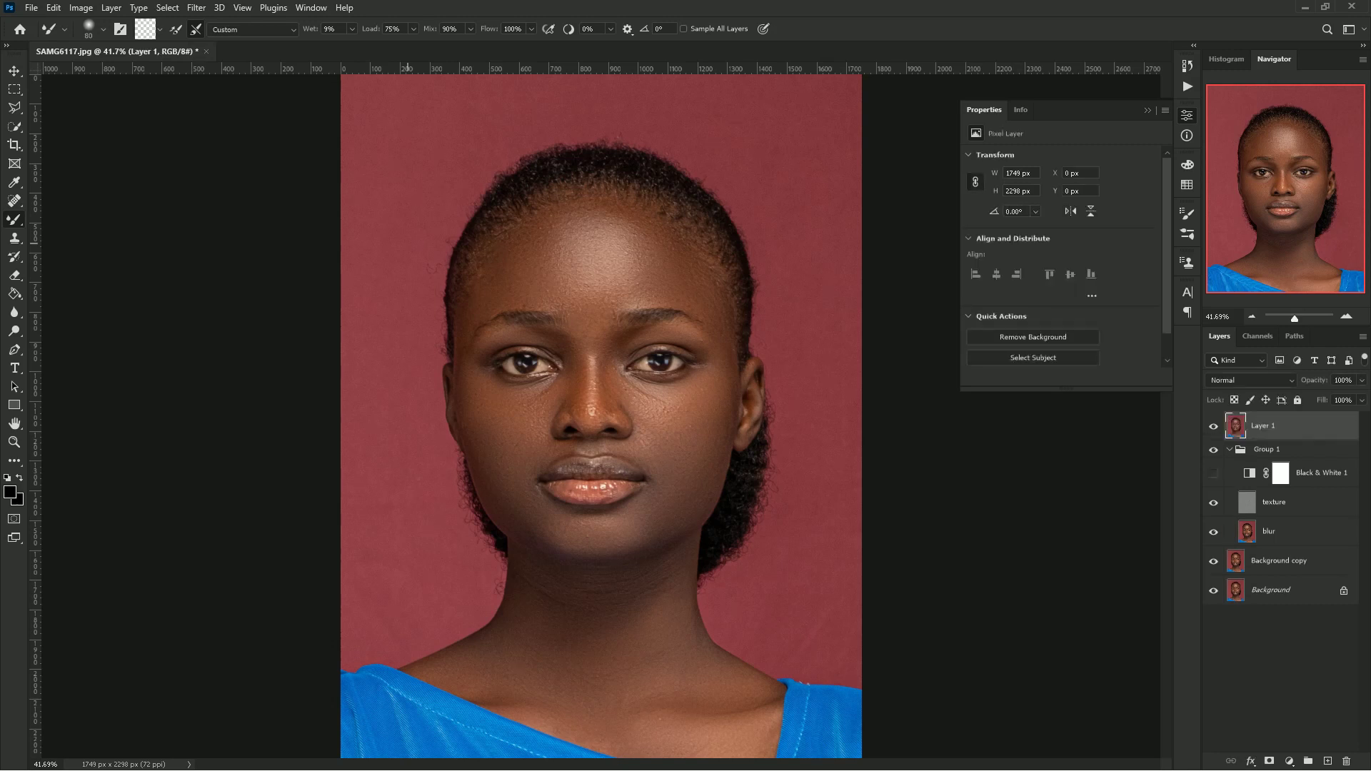
{"action": "key", "text": "w"}
{"action": "left_click", "coordinate": [429, 29]}
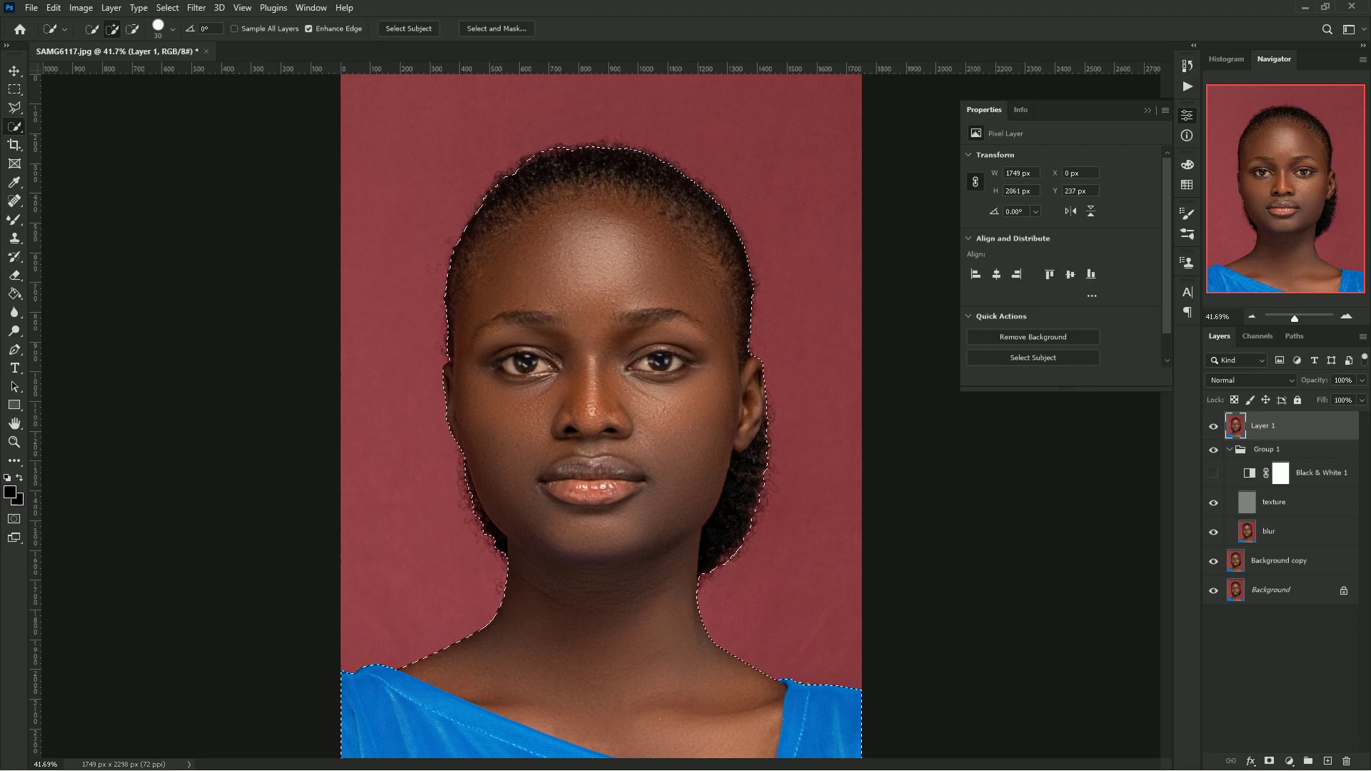
{"action": "left_click", "coordinate": [497, 29]}
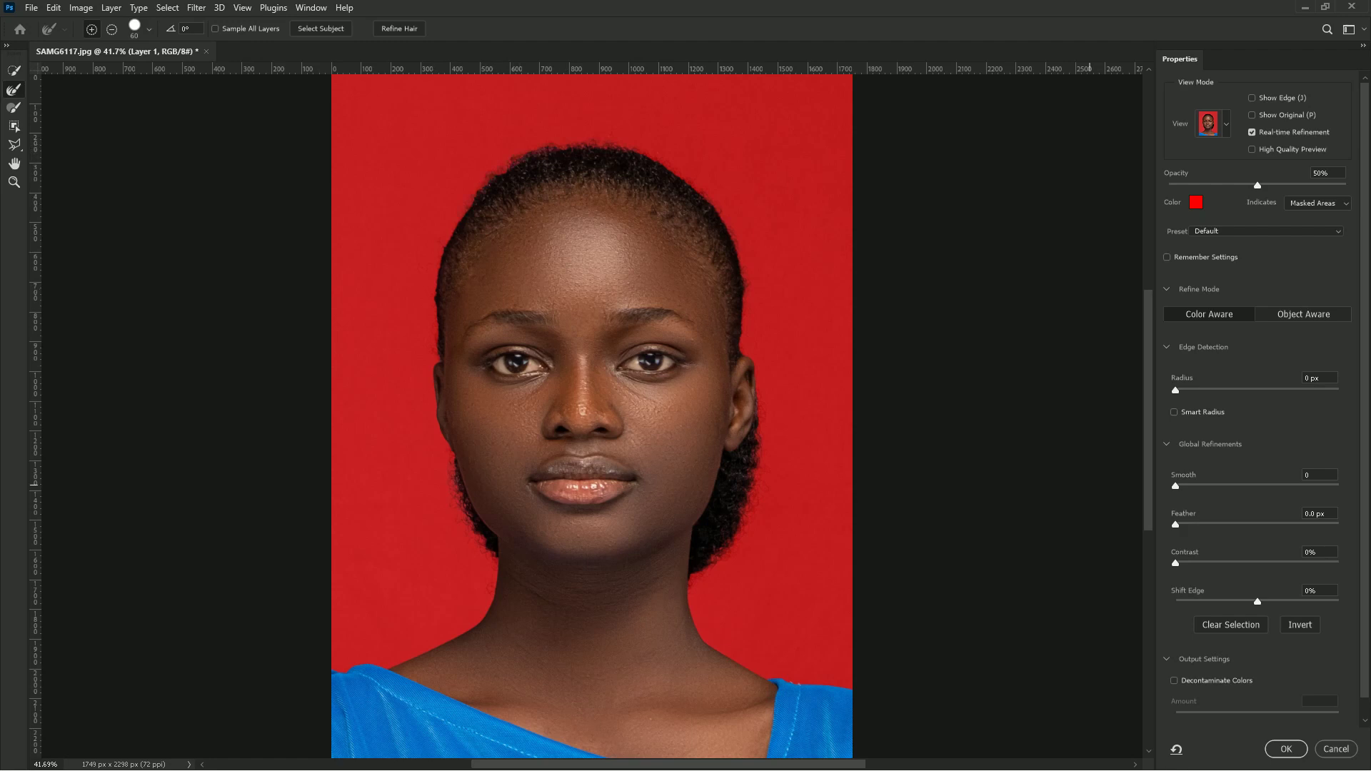
{"action": "left_click", "coordinate": [1287, 749]}
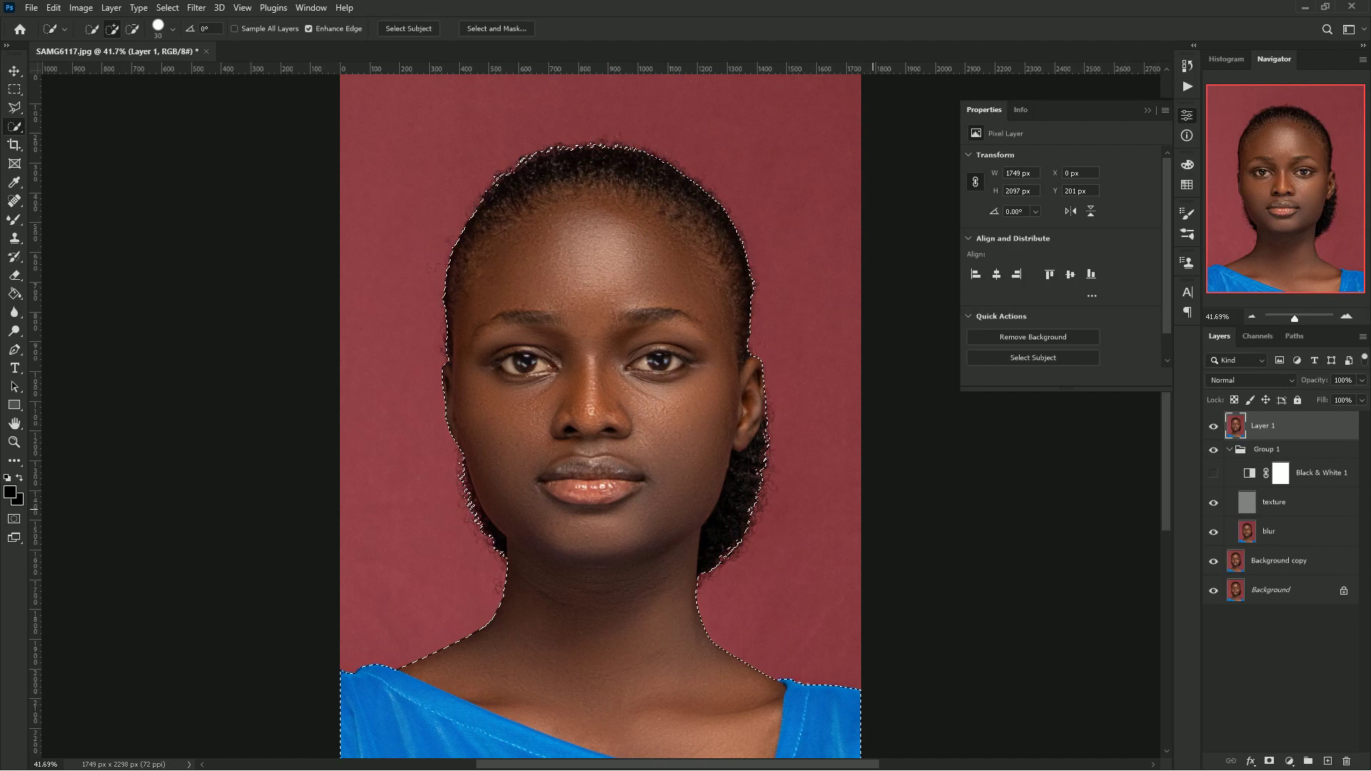
{"action": "key", "text": "ctrl+j"}
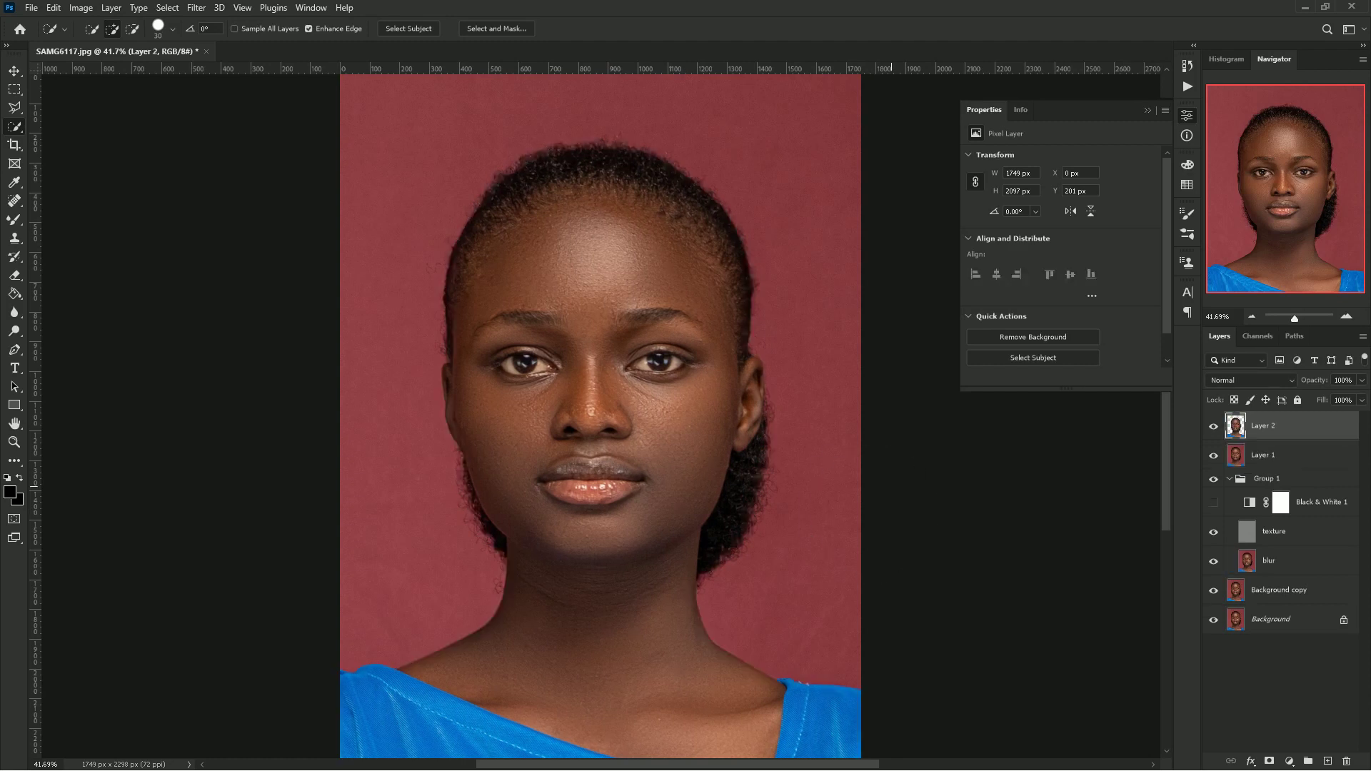
- Add a colorized Hue/Saturation adjustment above Layer 1 with hue 24 and saturation 42 to recolour the backdrop
{"action": "left_click", "coordinate": [1291, 454]}
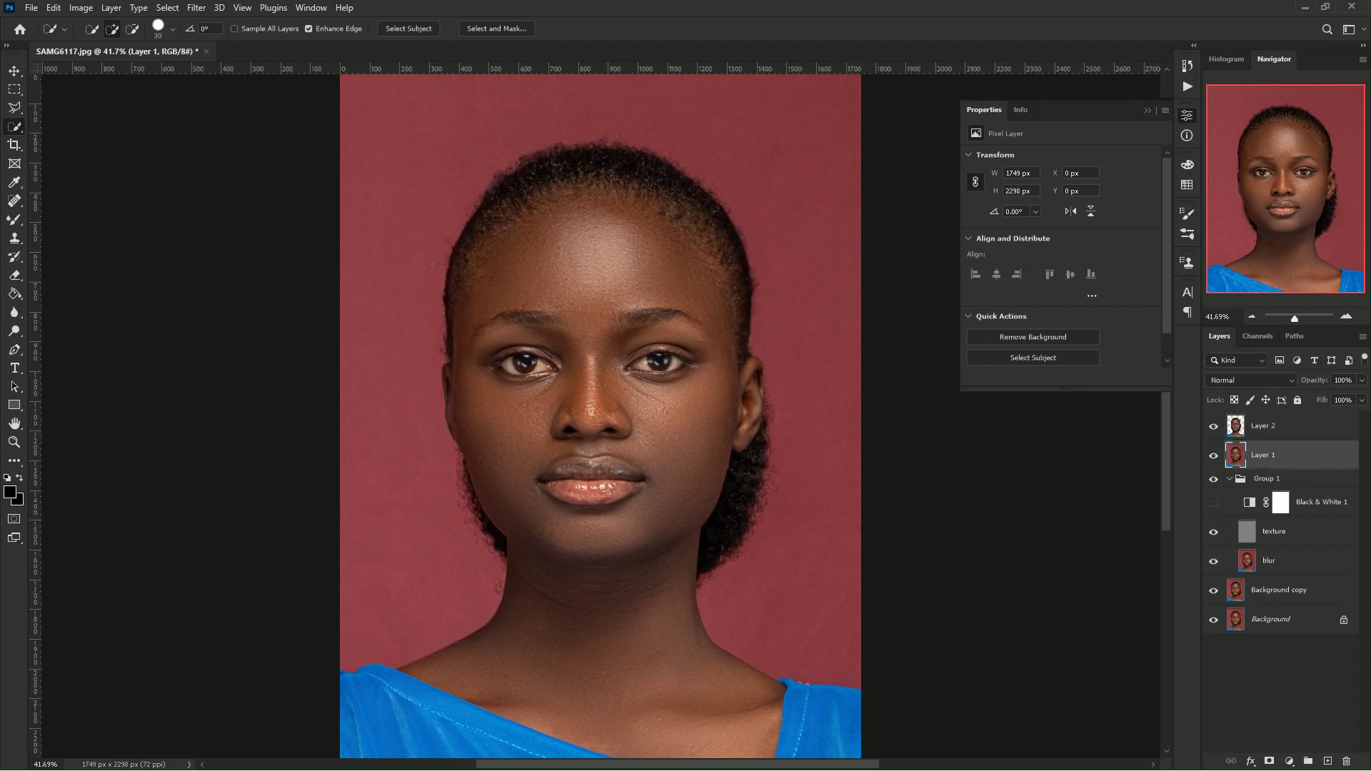
{"action": "left_click", "coordinate": [1289, 762]}
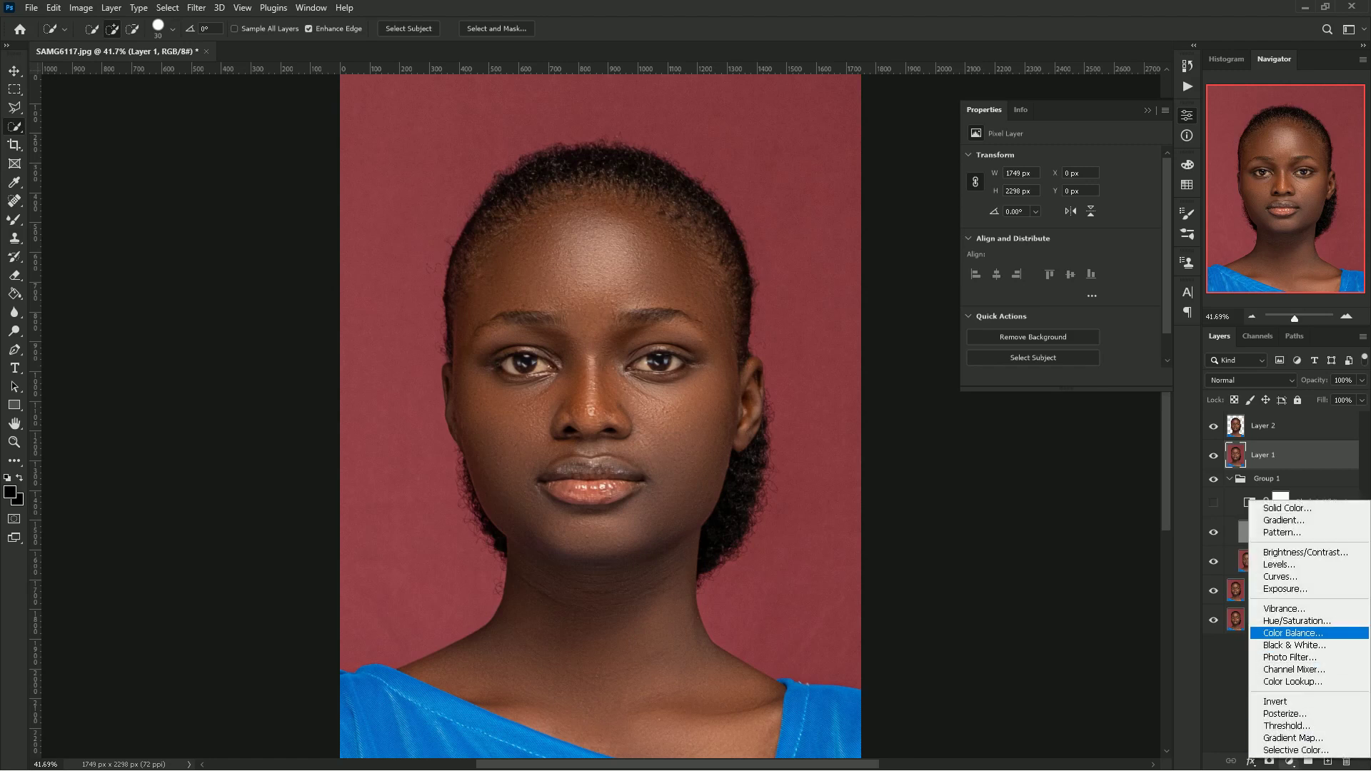
{"action": "left_click", "coordinate": [1286, 628]}
{"action": "left_click", "coordinate": [1042, 286]}
{"action": "left_click_drag", "start_coordinate": [971, 212], "coordinate": [1045, 239]}
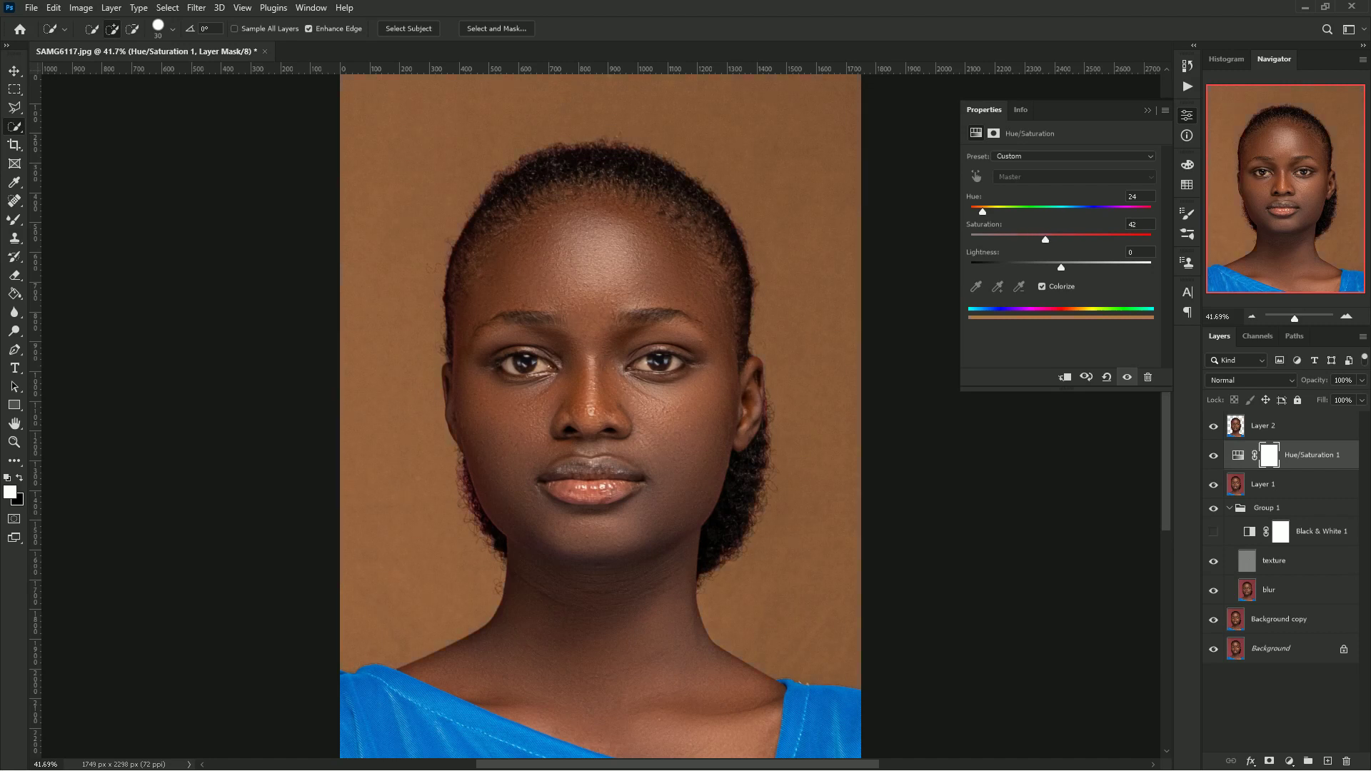
{"action": "key", "text": "alt+Tab"}
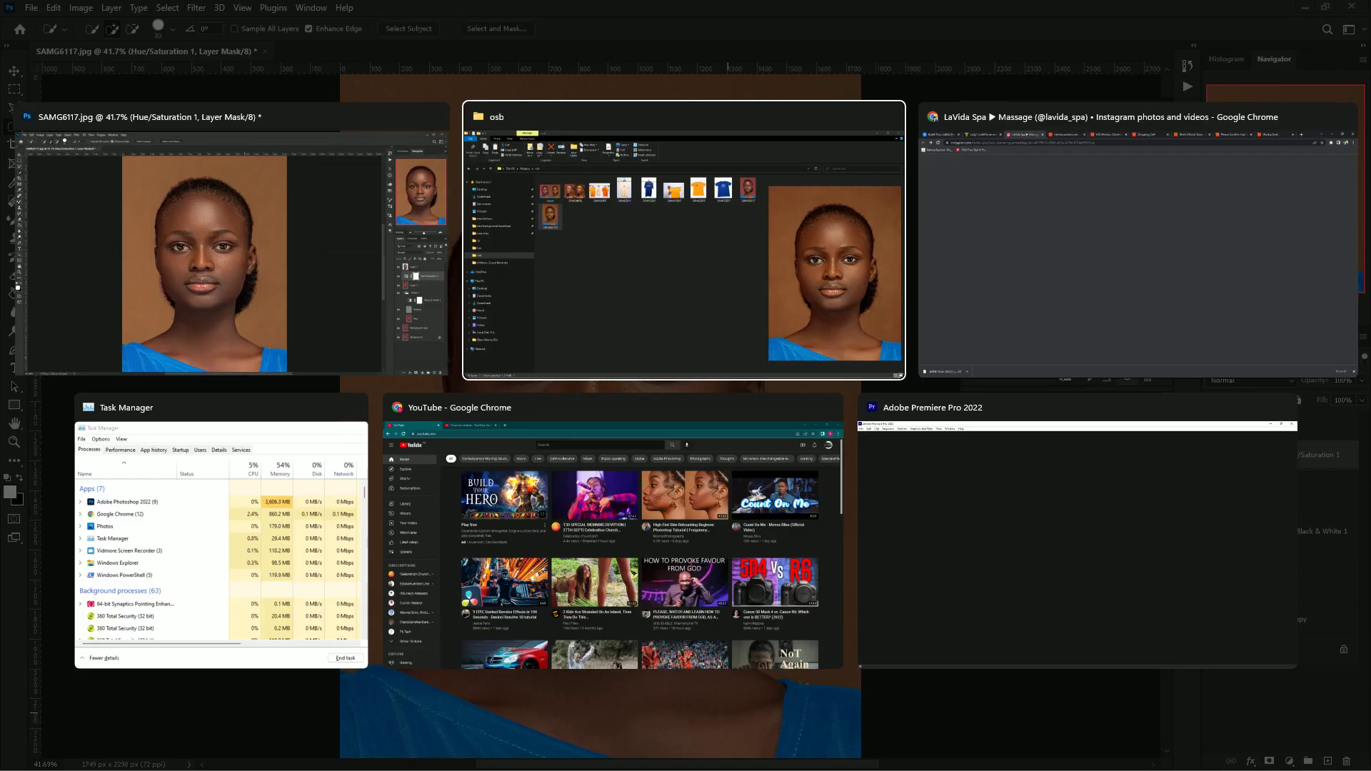
{"action": "left_click", "coordinate": [64, 274]}
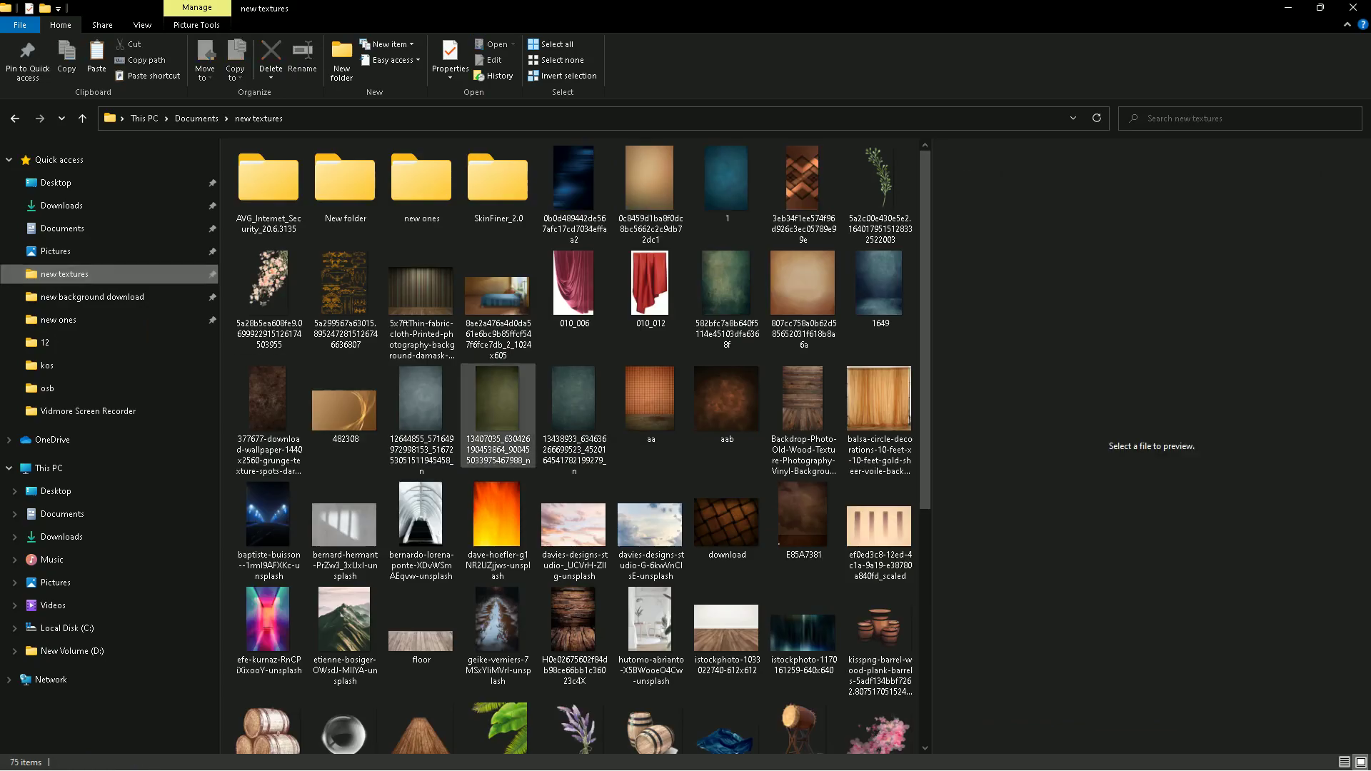
{"action": "left_click", "coordinate": [421, 417]}
{"action": "key", "text": "alt+Tab"}
{"action": "left_click_drag", "start_coordinate": [421, 417], "coordinate": [590, 520]}
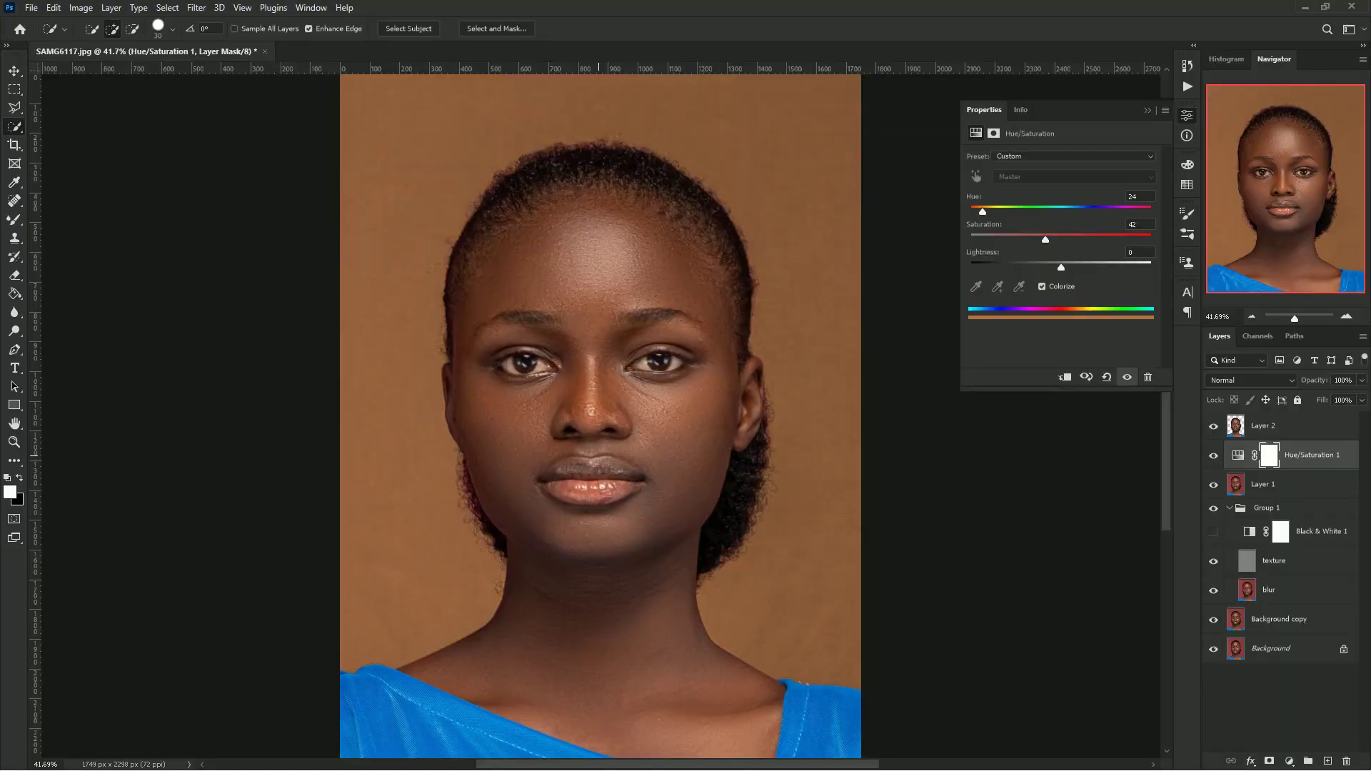
{"action": "left_click_drag", "start_coordinate": [695, 416], "coordinate": [872, 416]}
{"action": "key", "text": "Return"}
- Set the texture layer's blend mode to Soft Light and the backdrop's Hue/Saturation hue to 23
{"action": "key", "text": "w"}
{"action": "left_click", "coordinate": [1251, 380]}
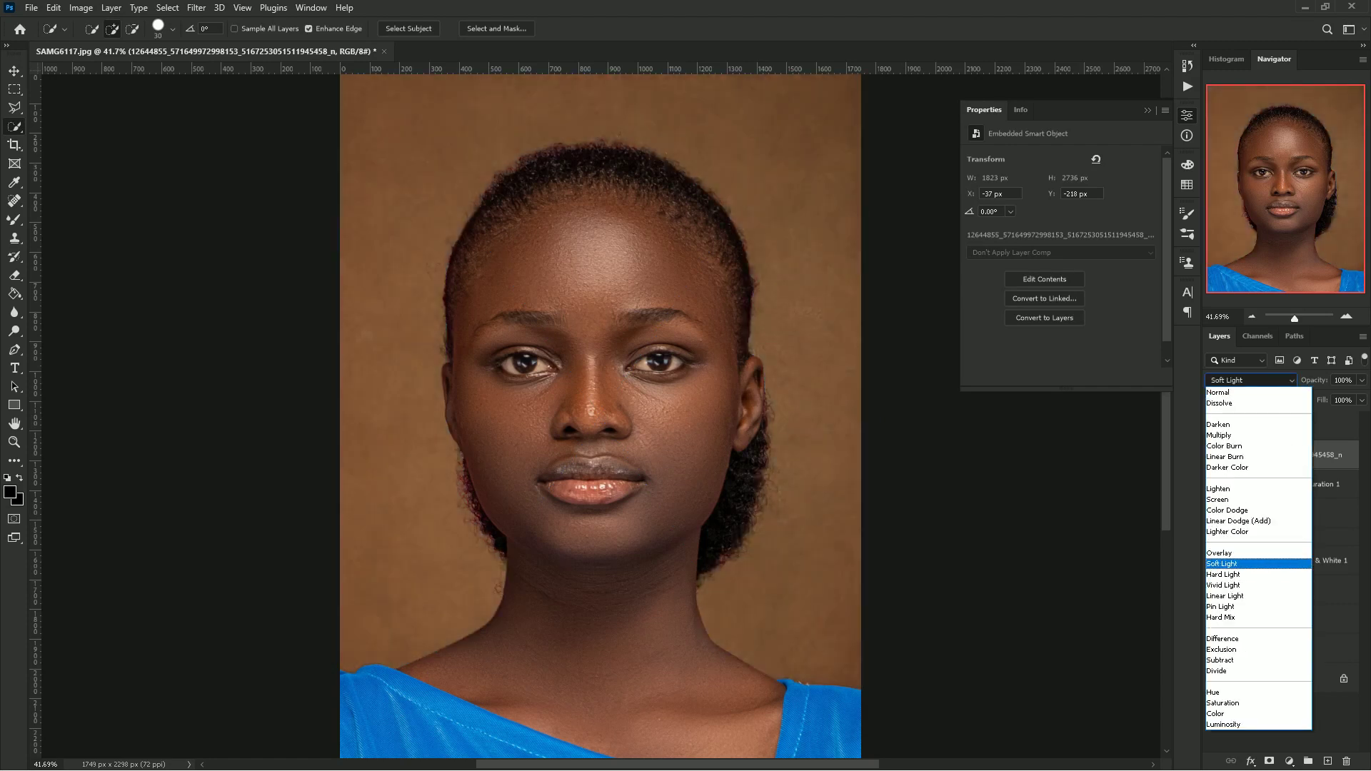
{"action": "left_click", "coordinate": [1222, 563]}
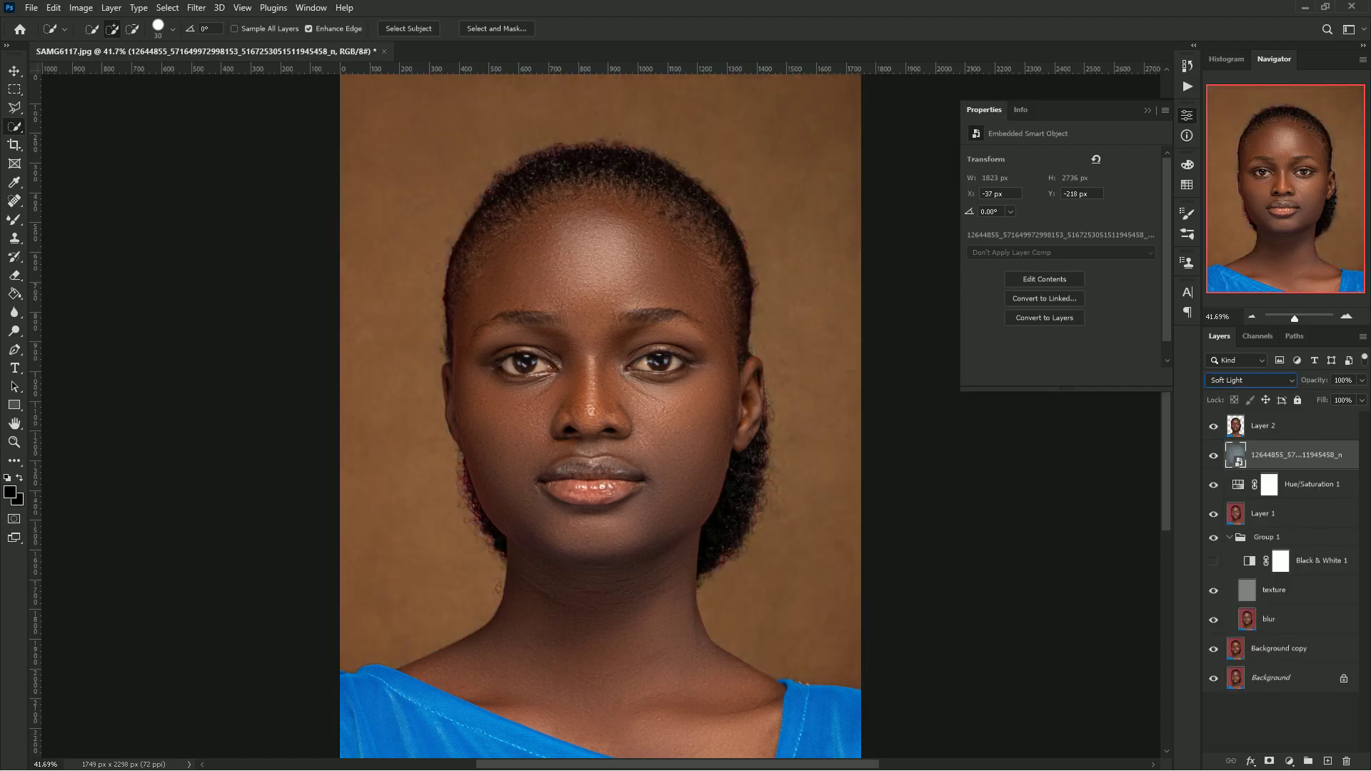
{"action": "left_click", "coordinate": [1311, 484]}
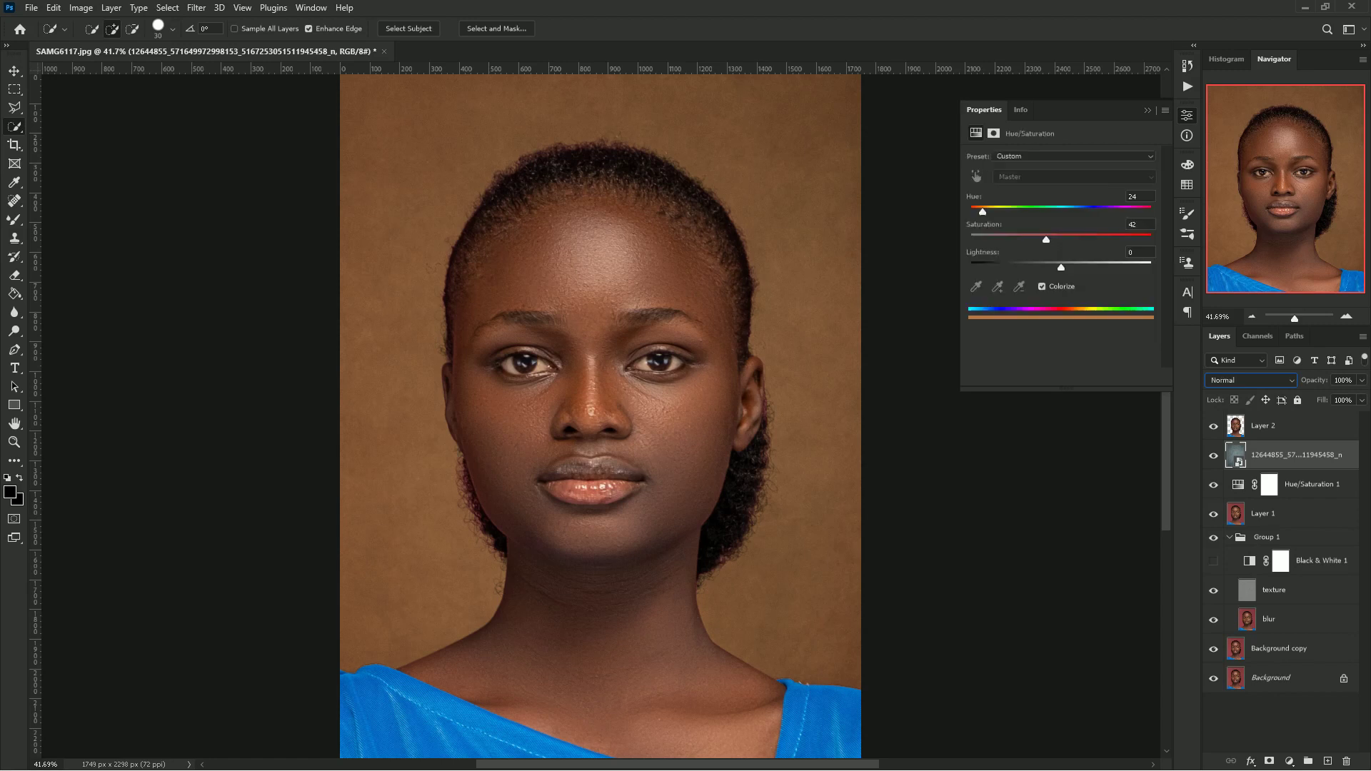
{"action": "left_click_drag", "start_coordinate": [983, 211], "coordinate": [980, 211]}
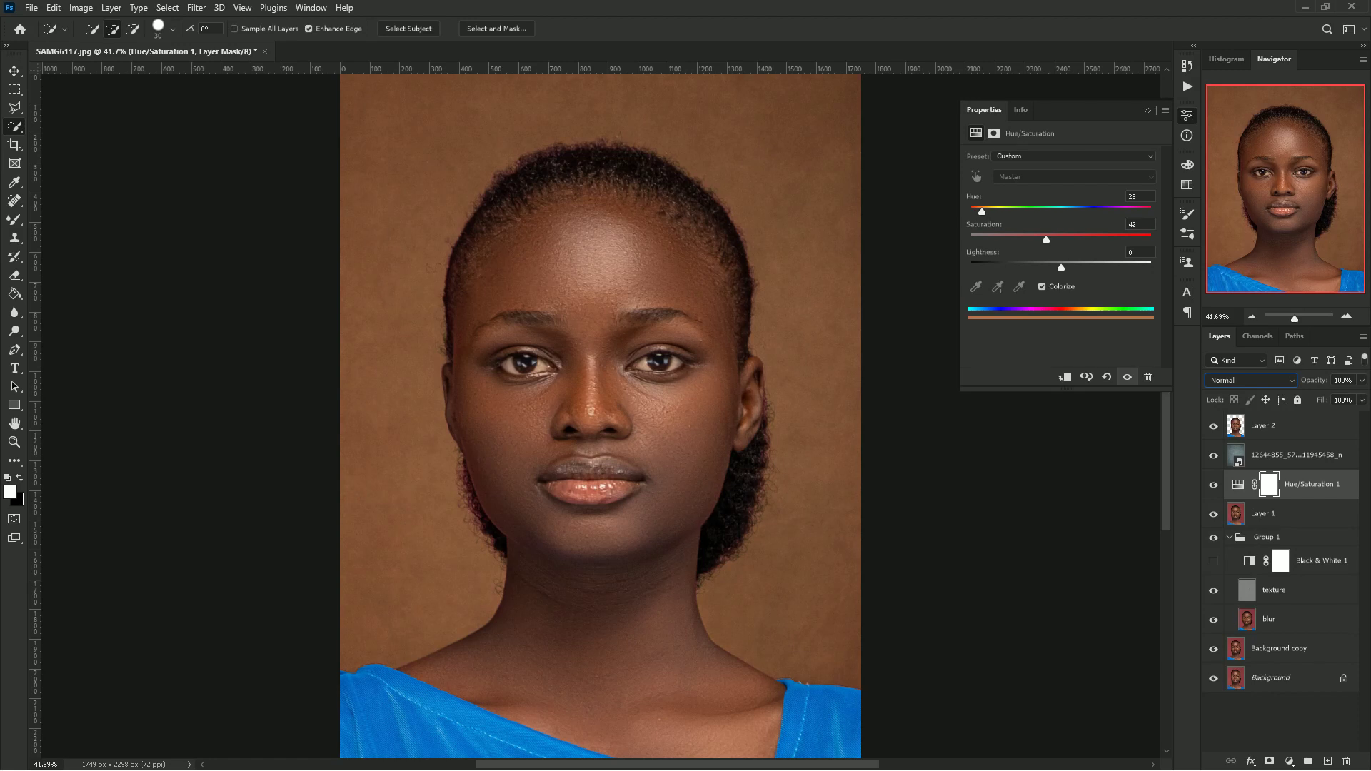
- Add a Color Balance adjustment on top of all layers with midtones Cyan-Red +17 and Yellow-Blue -15
{"action": "left_click", "coordinate": [1285, 721]}
{"action": "left_click", "coordinate": [1289, 761]}
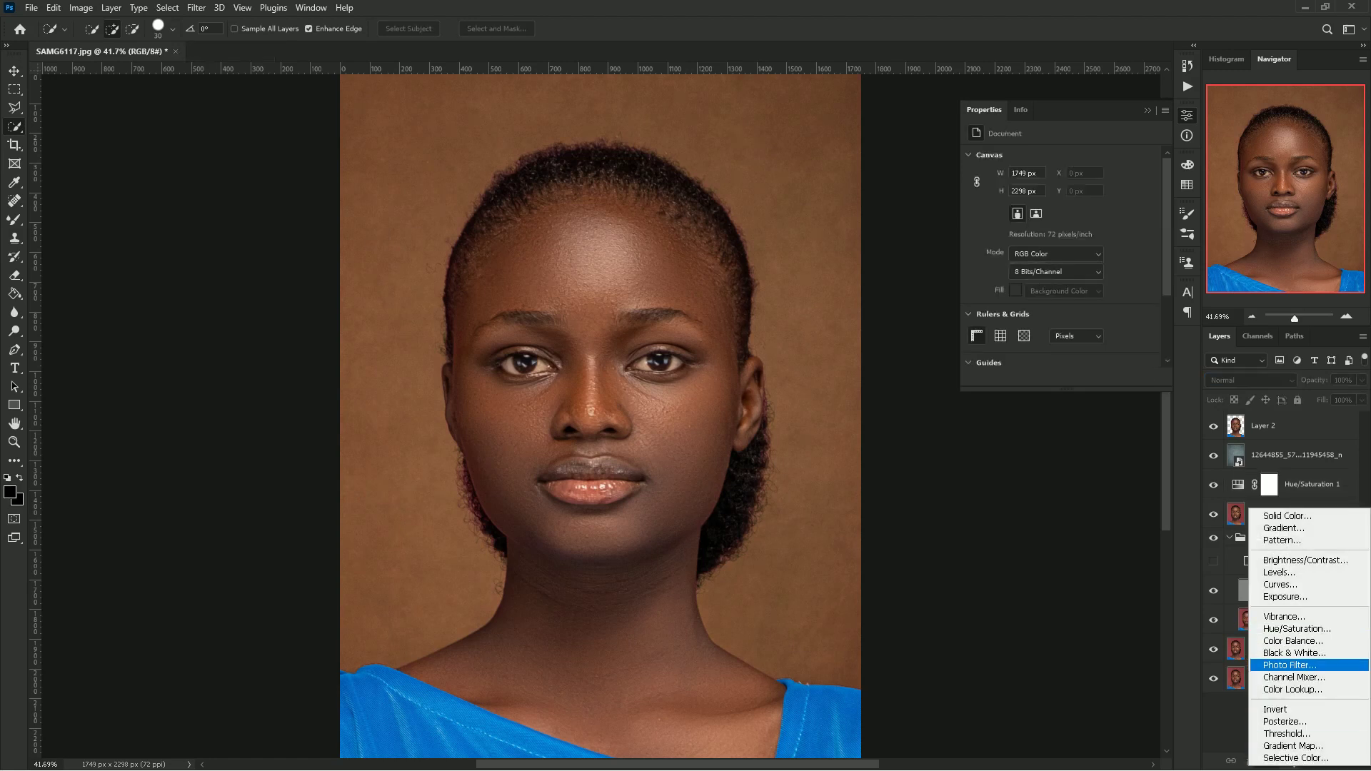
{"action": "left_click", "coordinate": [1289, 640]}
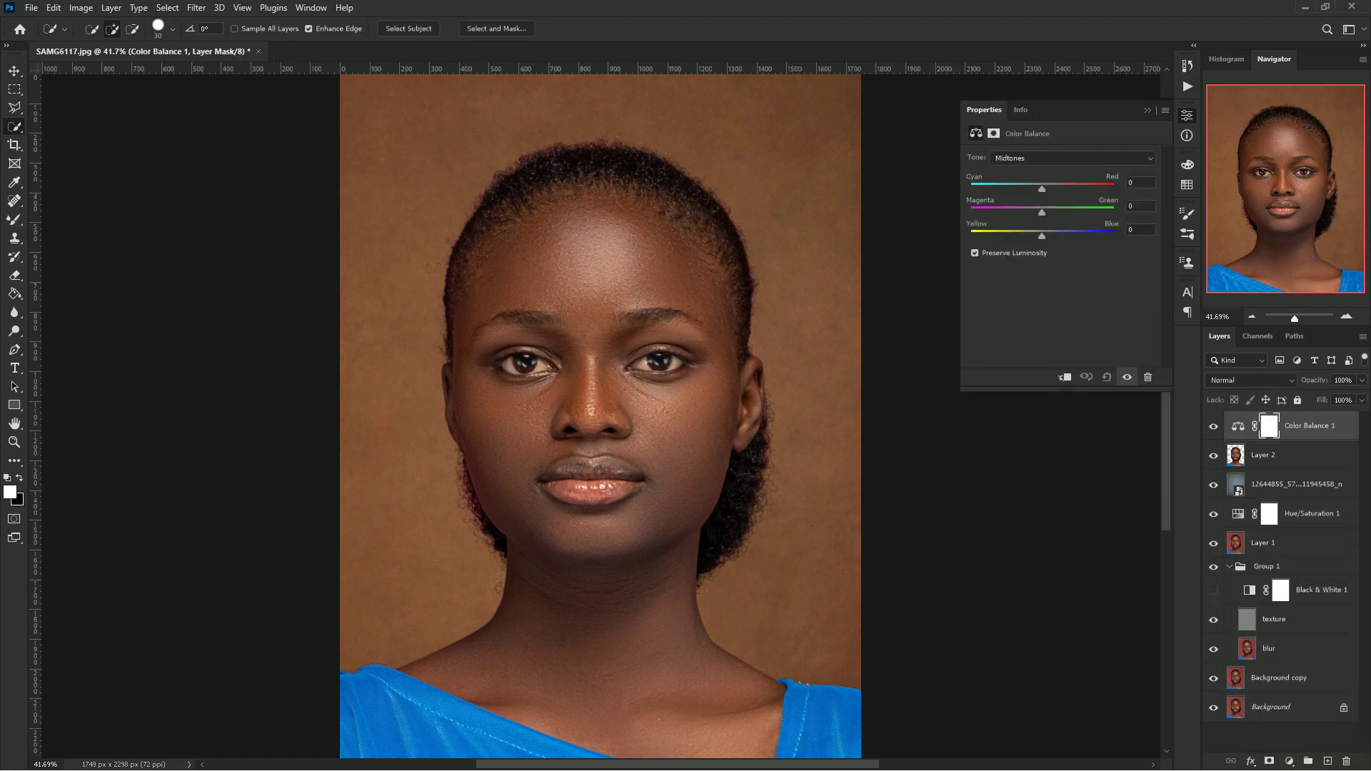
{"action": "left_click_drag", "start_coordinate": [1042, 189], "coordinate": [1049, 189]}
{"action": "left_click_drag", "start_coordinate": [1039, 236], "coordinate": [1032, 235]}
- Add a Photo Filter adjustment using the Underwater filter at 17% density
{"action": "left_click", "coordinate": [1289, 761]}
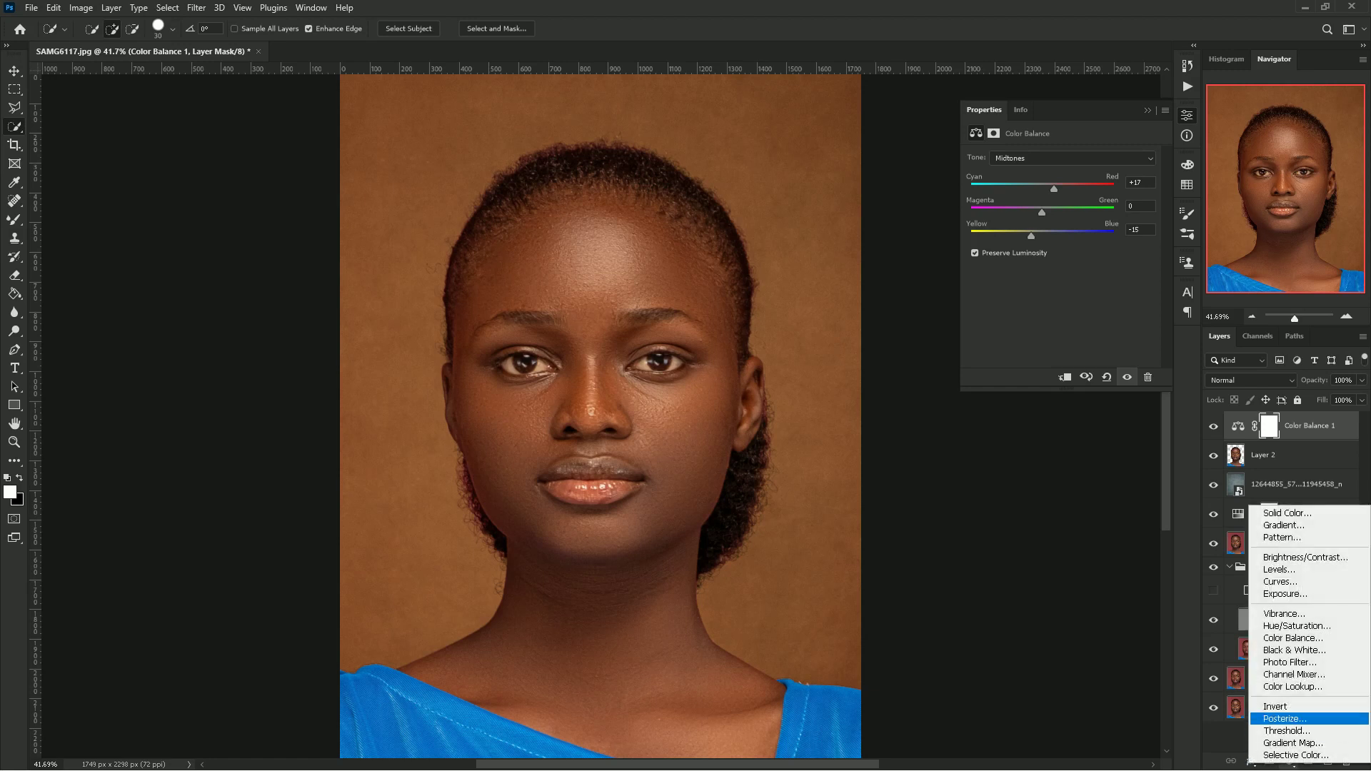
{"action": "left_click", "coordinate": [1271, 662]}
{"action": "left_click", "coordinate": [1078, 157]}
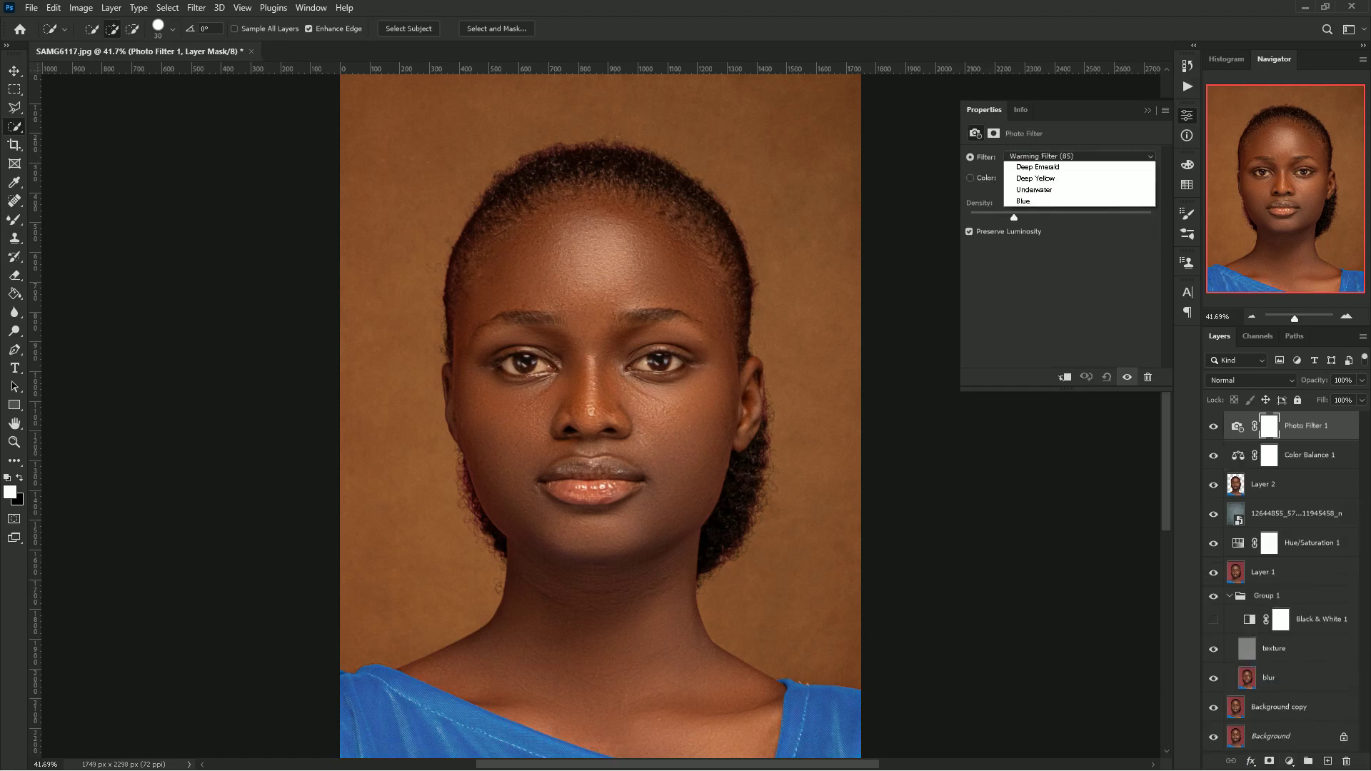
{"action": "left_click", "coordinate": [1043, 386]}
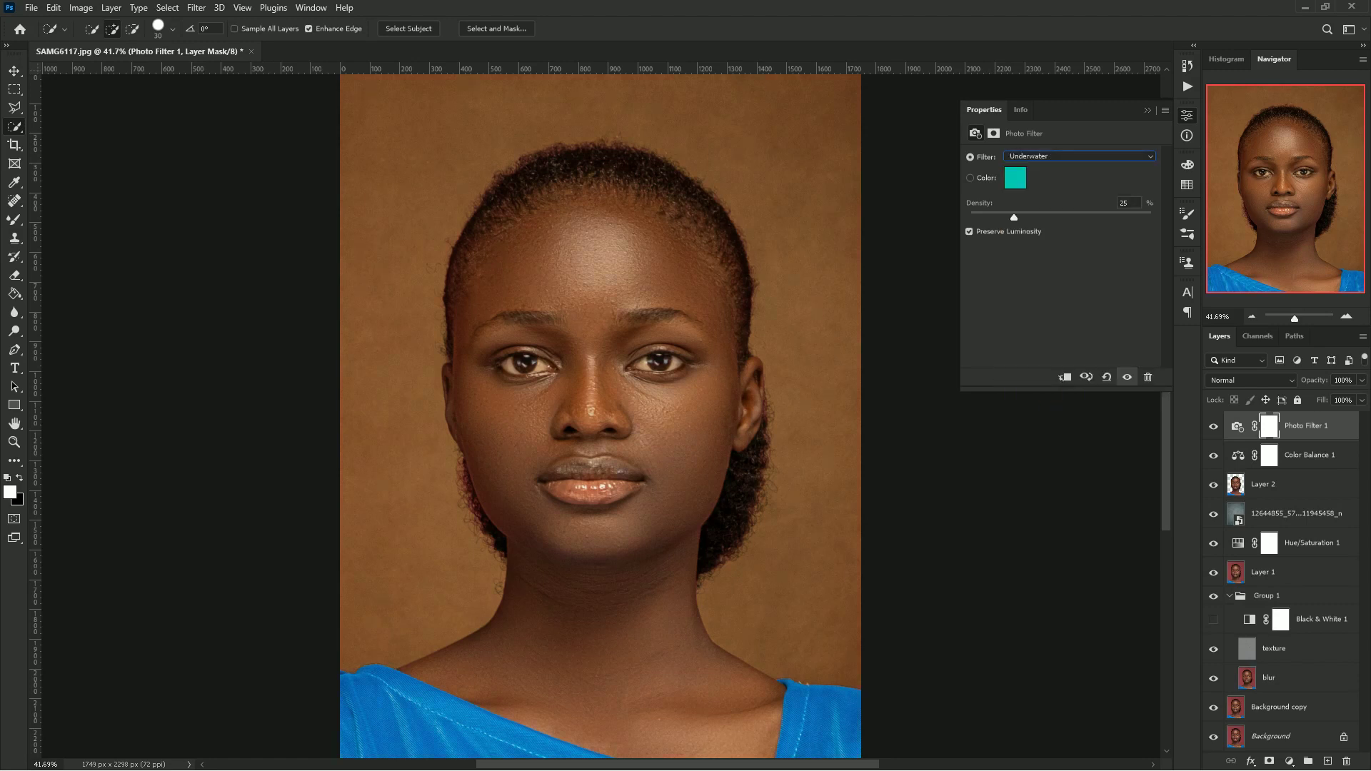
{"action": "left_click_drag", "start_coordinate": [995, 218], "coordinate": [999, 217]}
- Add a Levels adjustment above the Photo Filter and set its black input level to 6
{"action": "left_click", "coordinate": [1289, 761]}
{"action": "left_click", "coordinate": [1278, 567]}
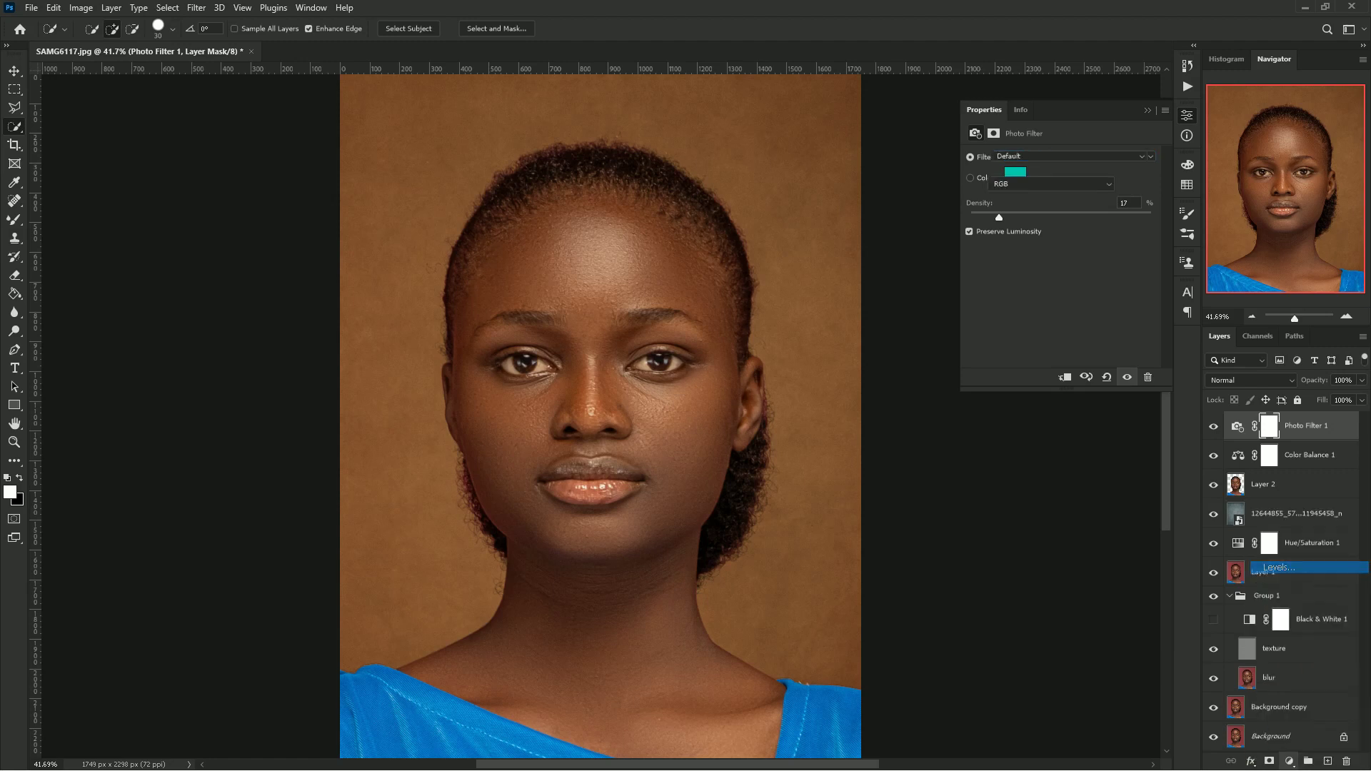
{"action": "left_click_drag", "start_coordinate": [990, 260], "coordinate": [995, 260]}
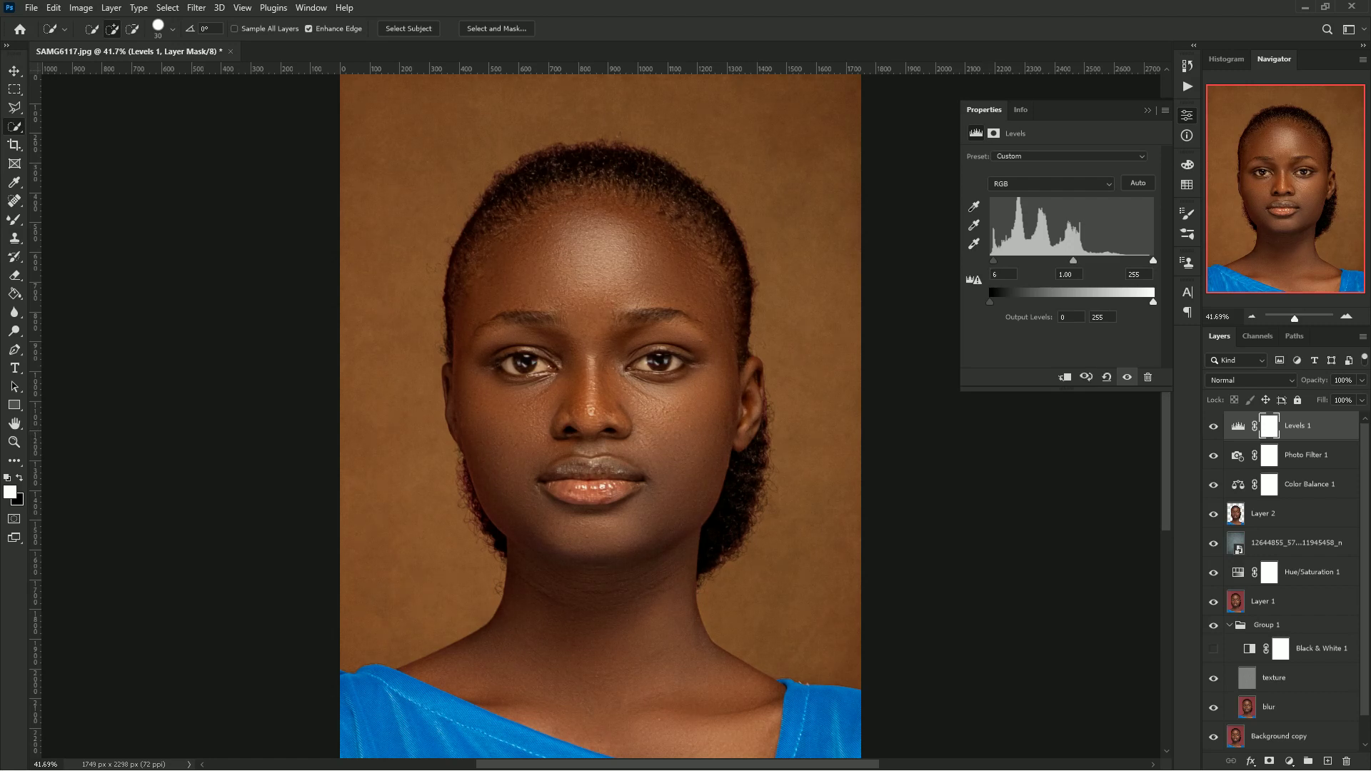
- Add a second Black & White adjustment on top with default values and invert its mask to black
{"action": "left_click", "coordinate": [1289, 761]}
{"action": "left_click", "coordinate": [1279, 646]}
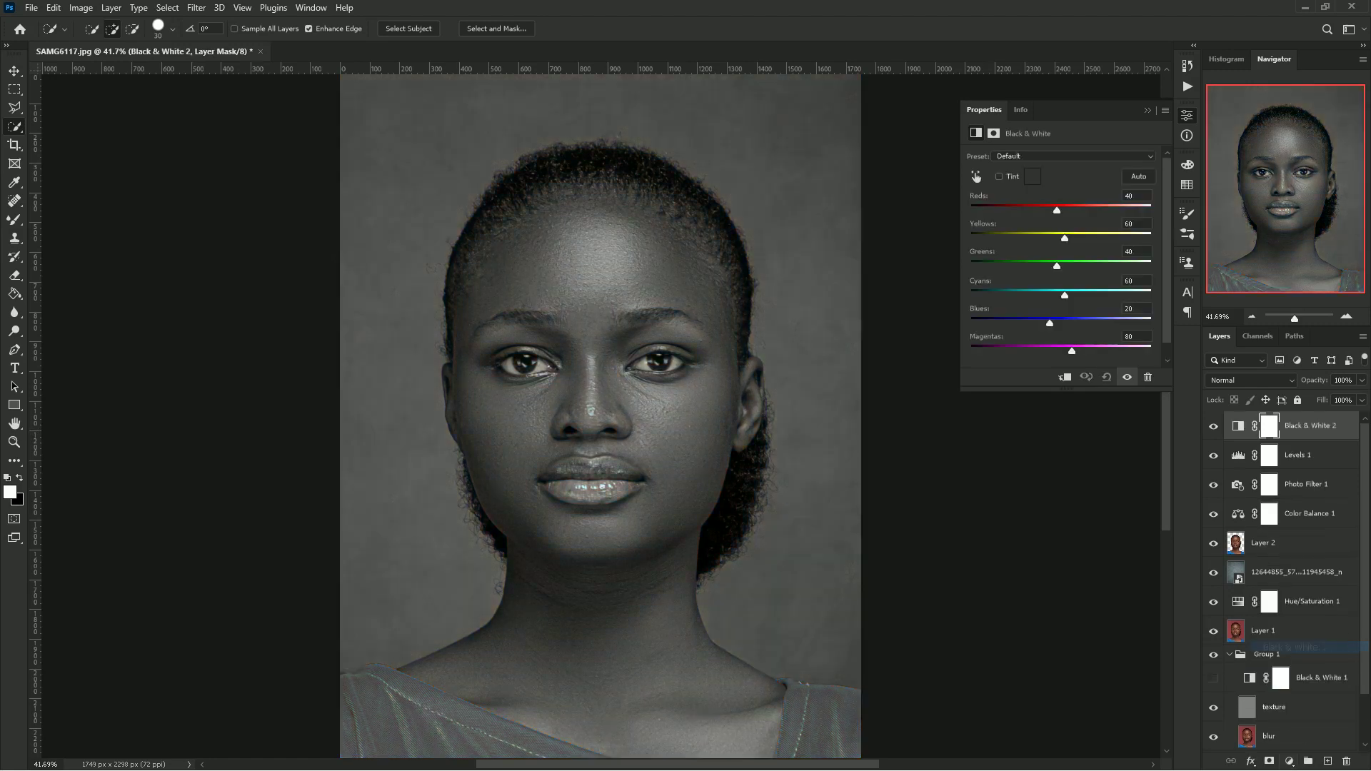
{"action": "key", "text": "ctrl+i"}
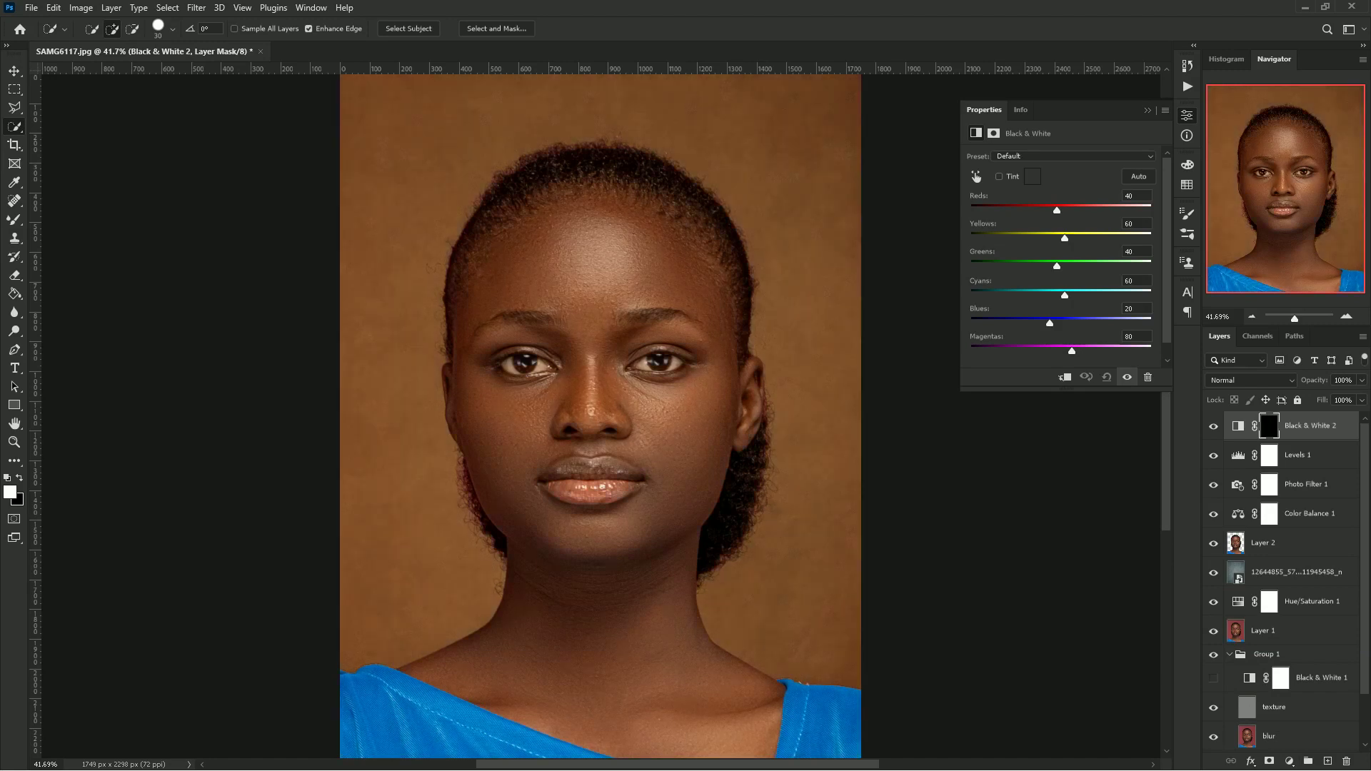
- Desaturate both eyes by painting white on the Black & White 2 mask with a soft 25 px Brush
{"action": "scroll", "coordinate": [573, 337], "scroll_direction": "up", "scroll_amount": 7}
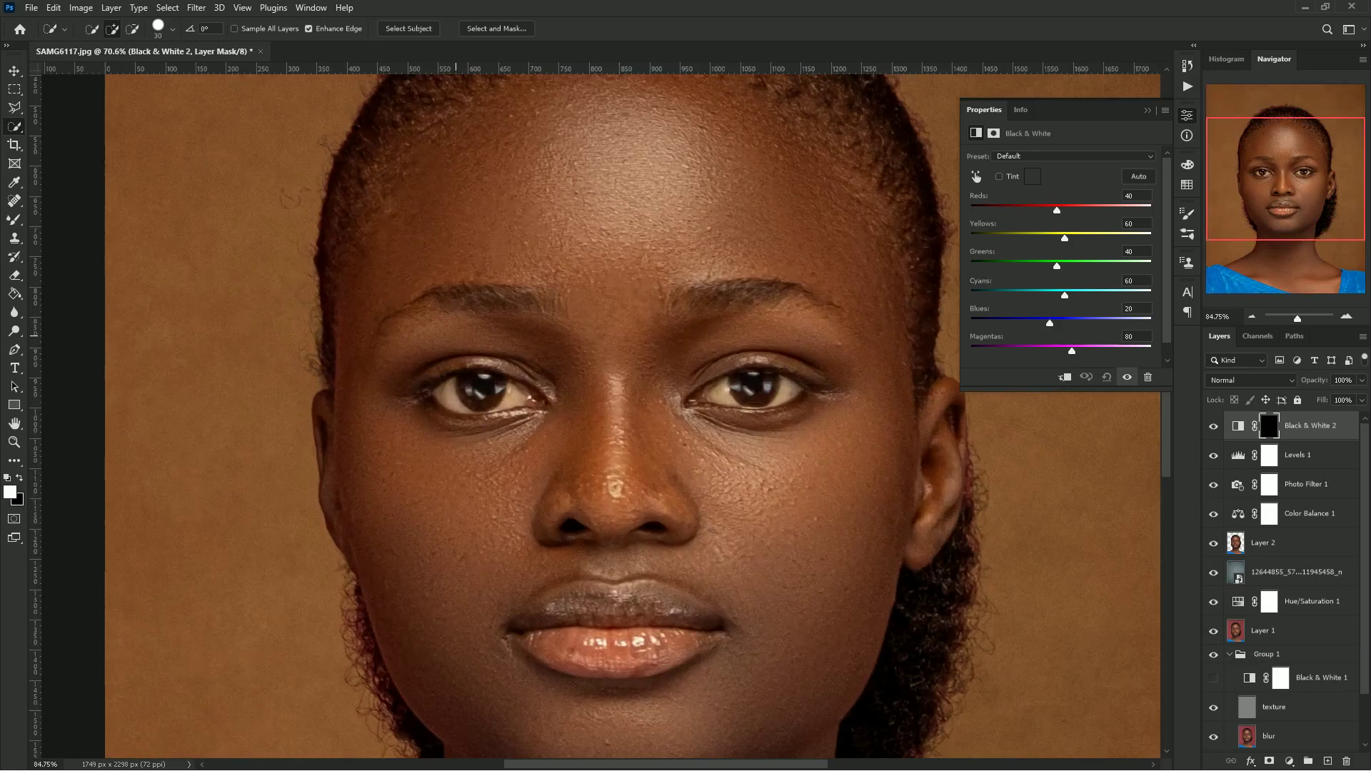
{"action": "scroll", "coordinate": [634, 344], "scroll_direction": "up", "scroll_amount": 3}
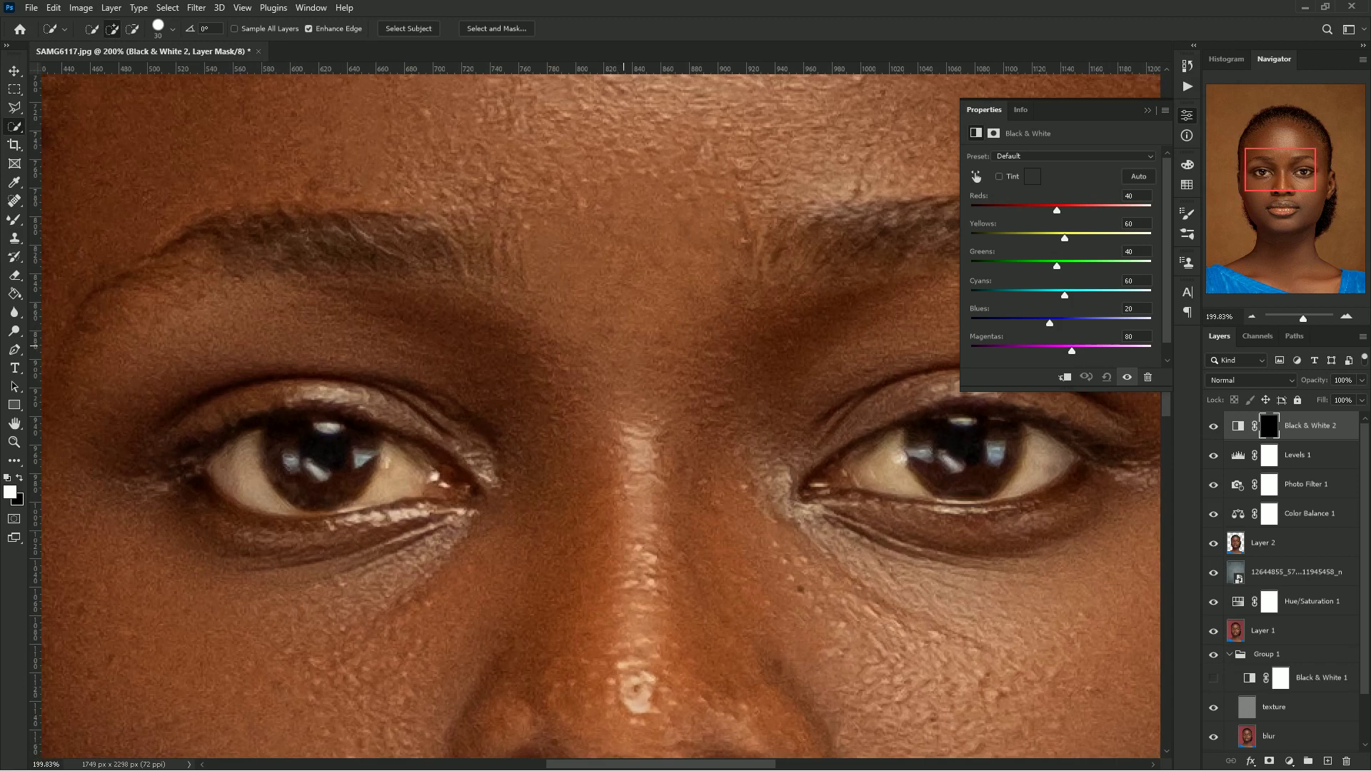
{"action": "left_click", "coordinate": [1147, 110]}
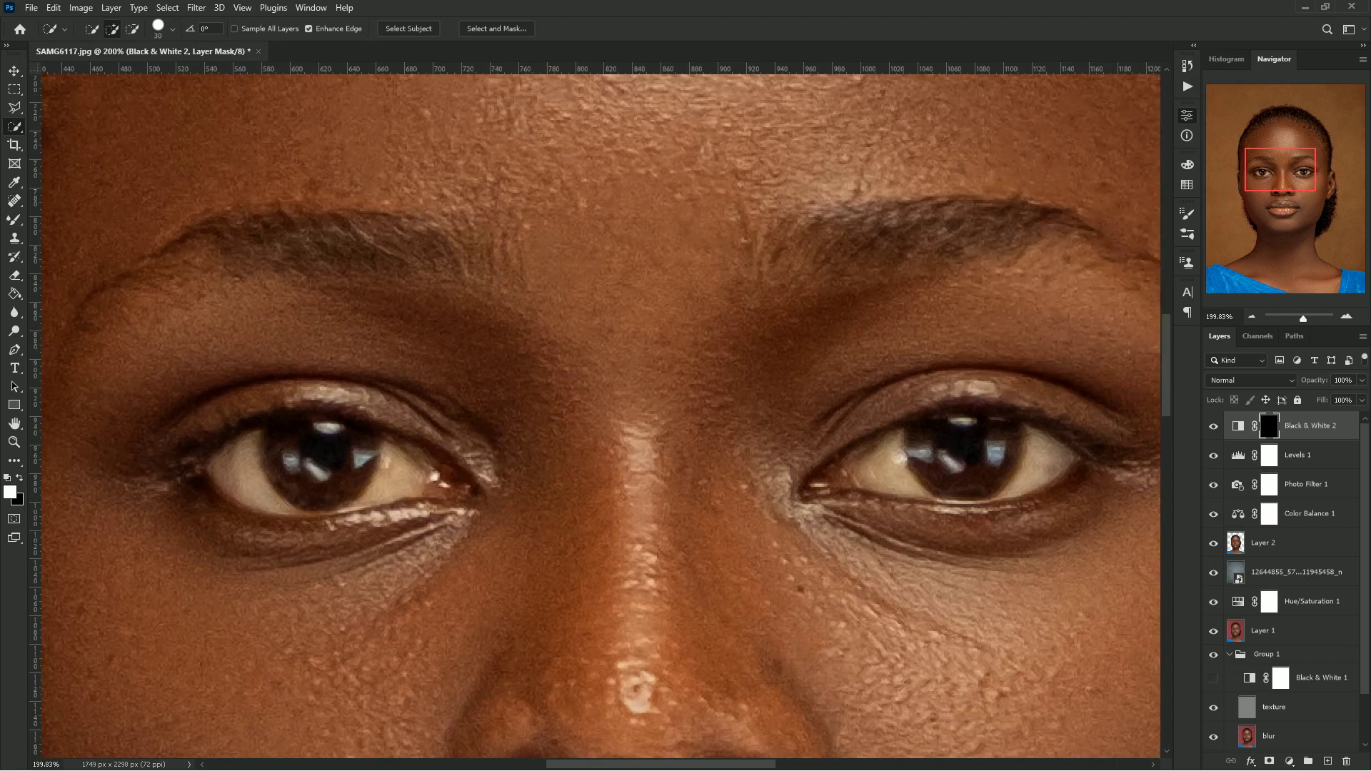
{"action": "key", "text": "b"}
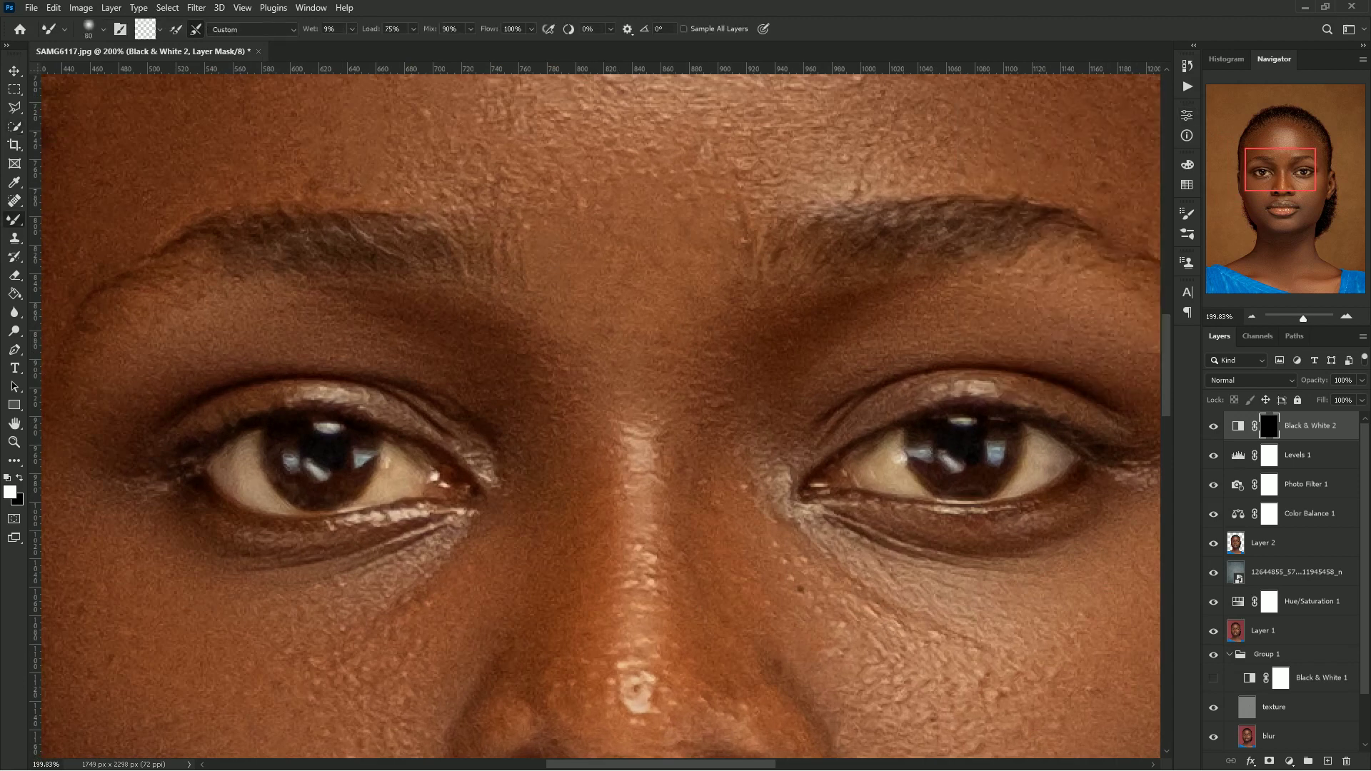
{"action": "right_click", "coordinate": [14, 219]}
{"action": "left_click", "coordinate": [71, 220]}
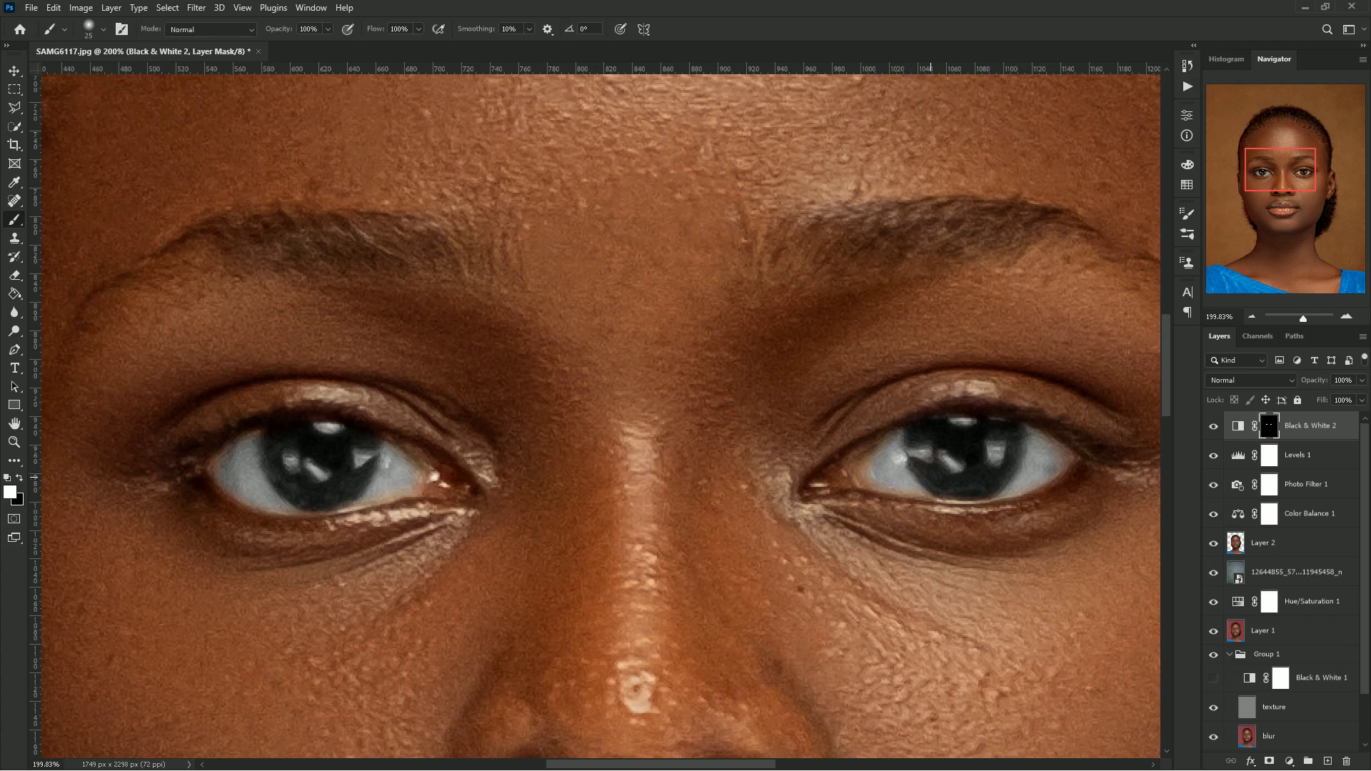
- Add a Curves adjustment masked to both eyes and shape an S-curve, raising input 207 to output 233 and lowering the shadows
{"action": "key", "text": "ctrl+0"}
{"action": "left_click", "coordinate": [1269, 426], "text": "ctrl"}
{"action": "left_click", "coordinate": [1290, 761]}
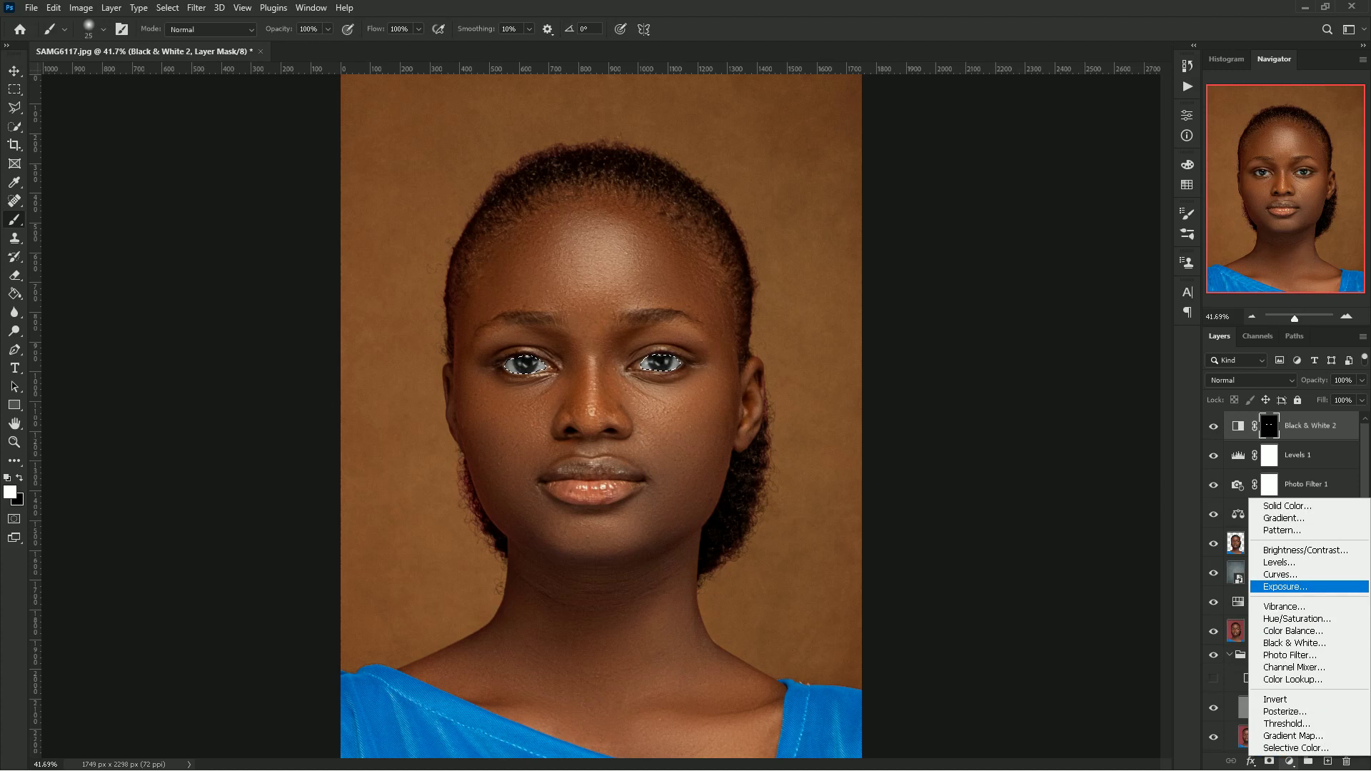
{"action": "left_click", "coordinate": [1279, 574]}
{"action": "left_click_drag", "start_coordinate": [1123, 206], "coordinate": [1120, 203]}
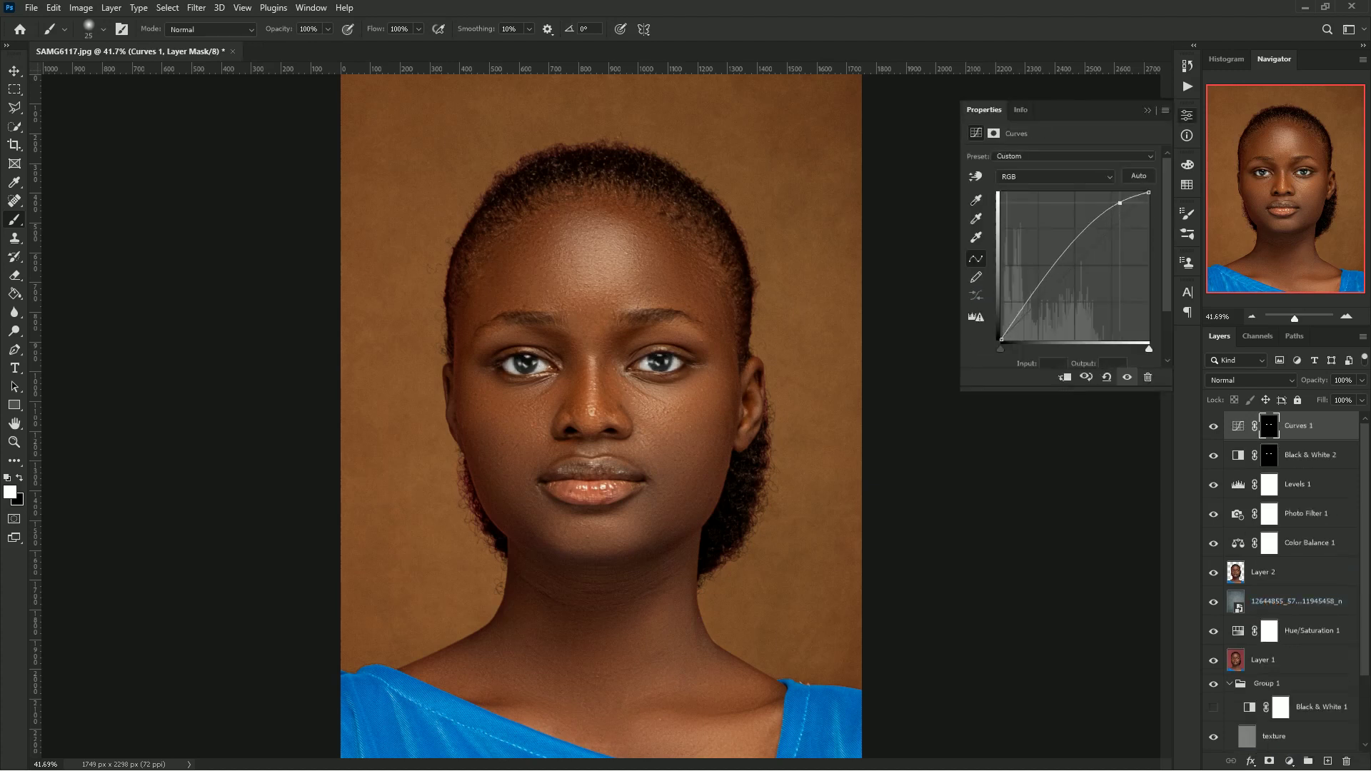
{"action": "left_click_drag", "start_coordinate": [1030, 297], "coordinate": [1030, 319]}
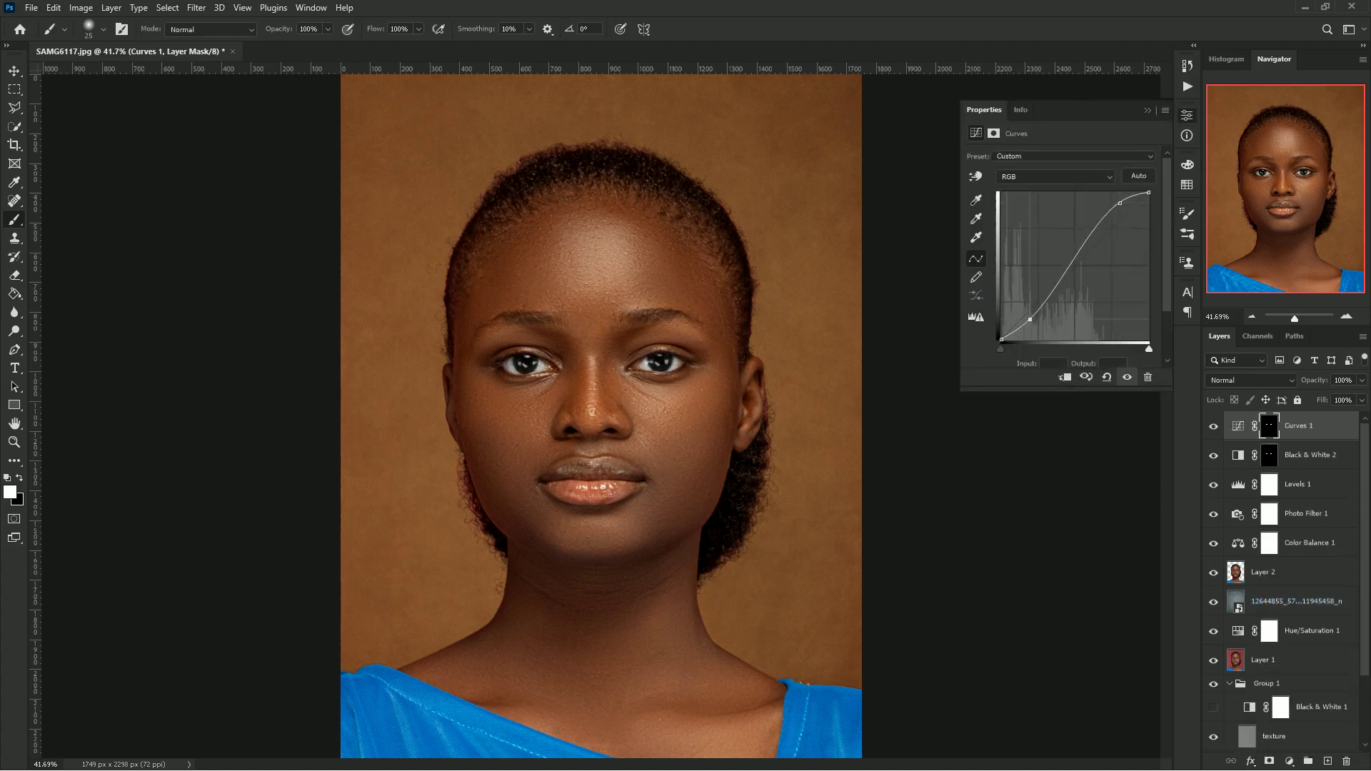
- Select every layer from Curves 1 down to Background copy and group them above the Background layer
{"action": "key", "text": "v"}
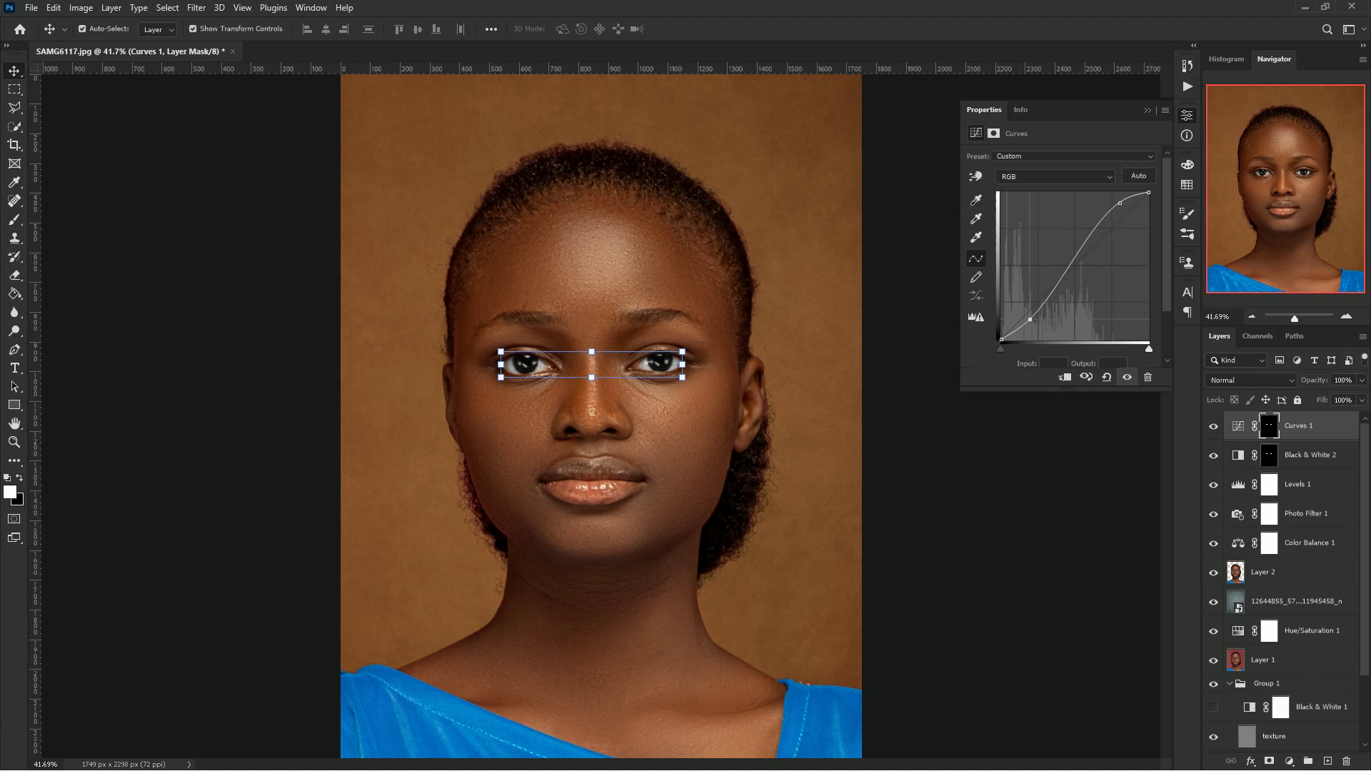
{"action": "scroll", "coordinate": [1285, 572], "scroll_direction": "down", "scroll_amount": 3}
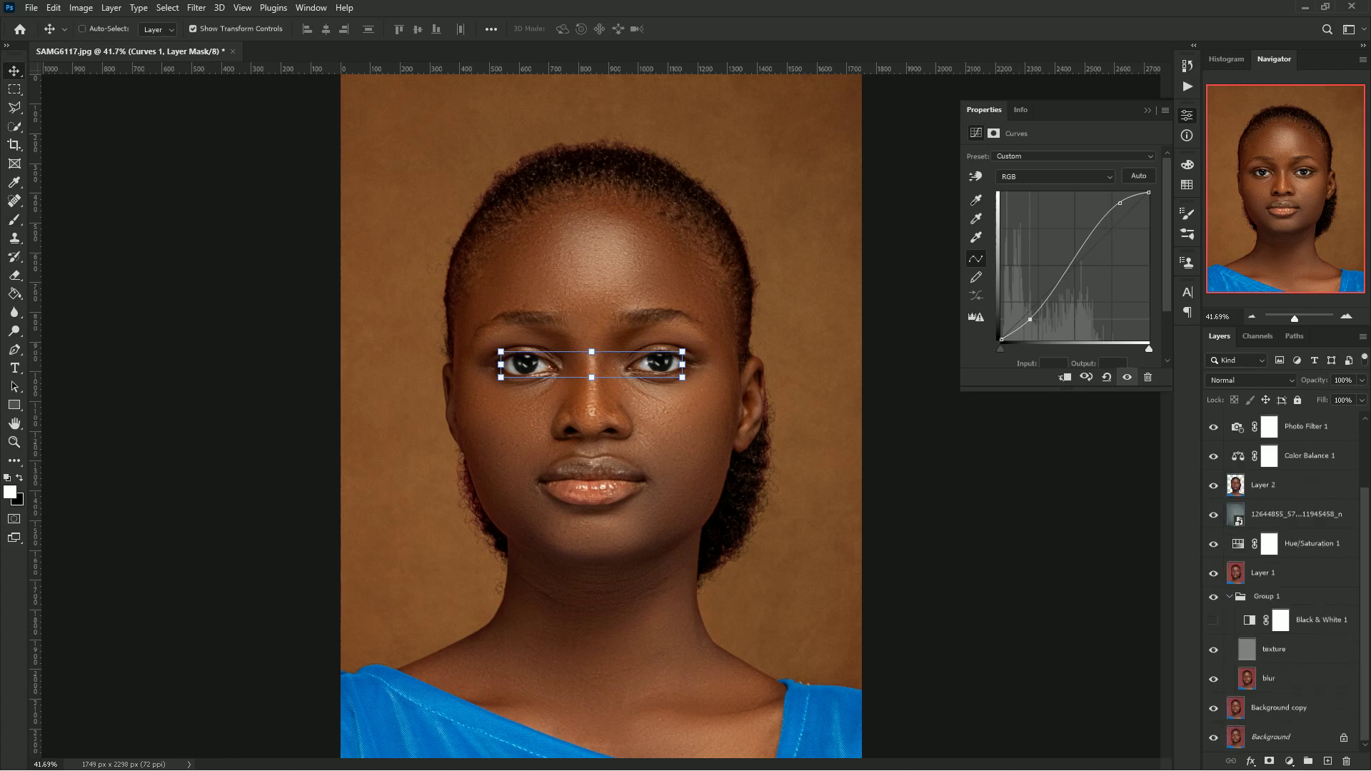
{"action": "left_click", "coordinate": [1282, 706], "text": "ctrl"}
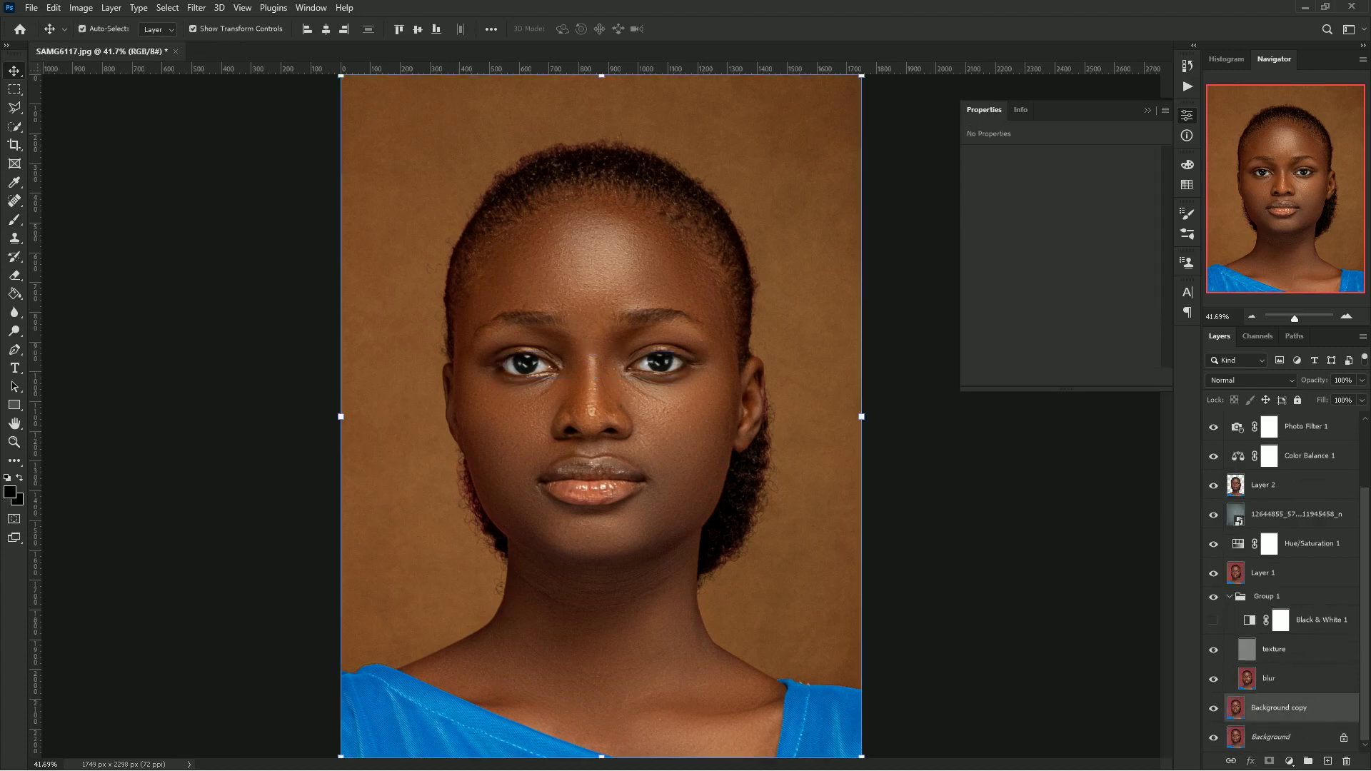
{"action": "scroll", "coordinate": [1282, 582], "scroll_direction": "up", "scroll_amount": 3}
{"action": "left_click", "coordinate": [1298, 425]}
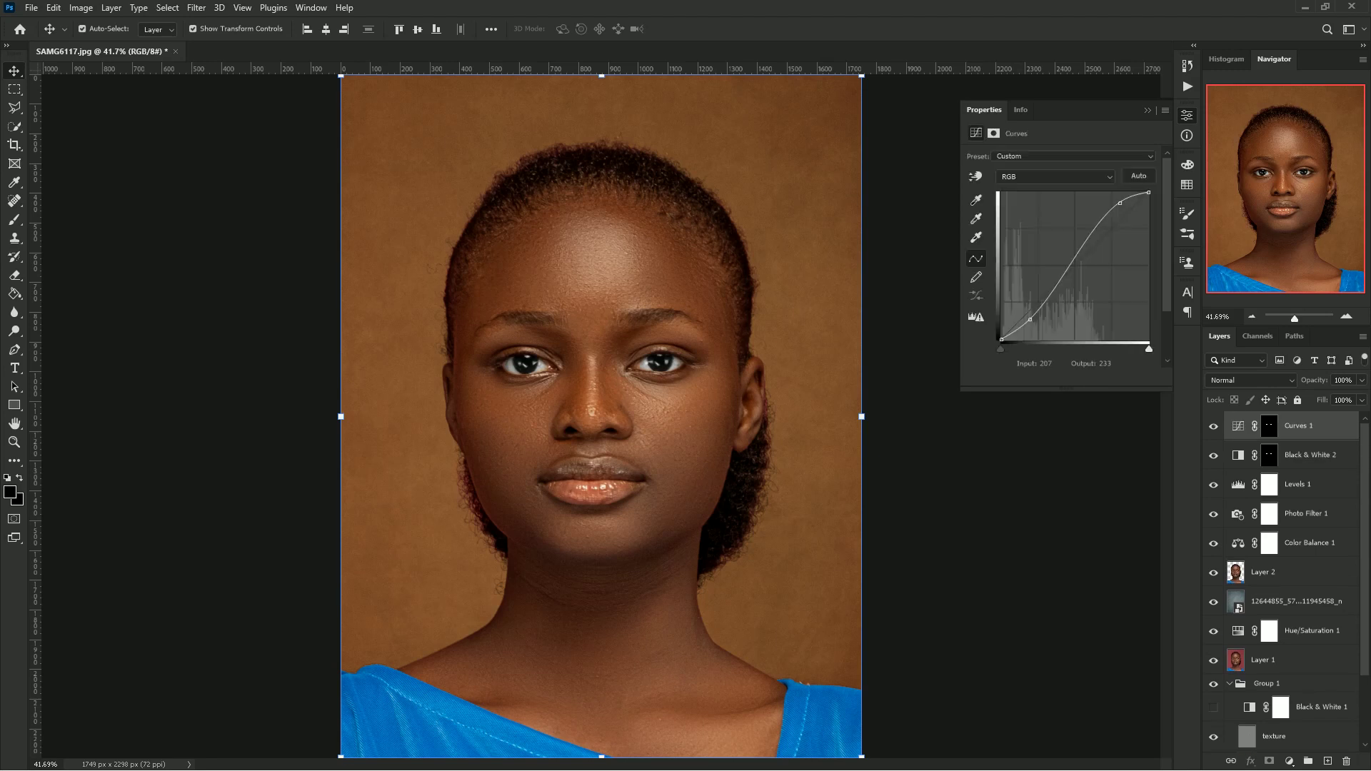
{"action": "scroll", "coordinate": [1285, 579], "scroll_direction": "down", "scroll_amount": 3}
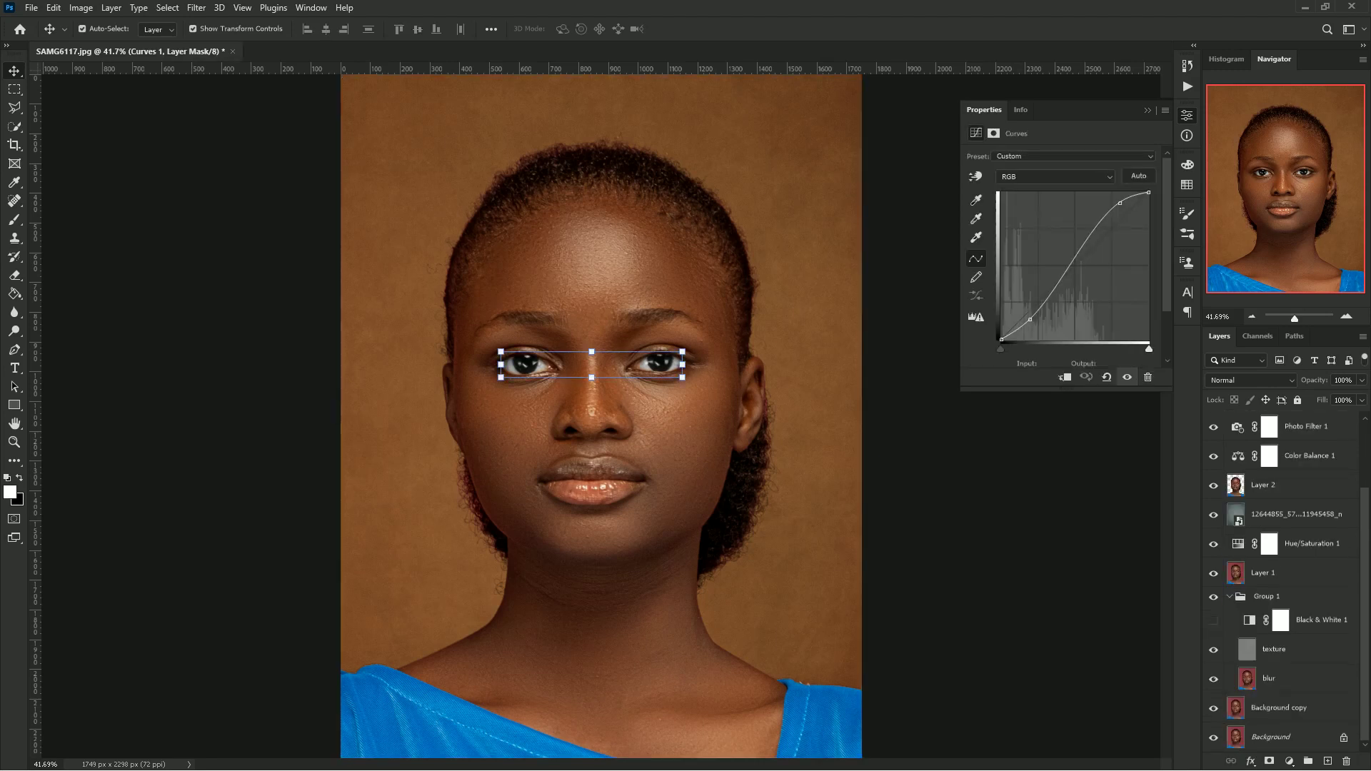
{"action": "key", "text": "ctrl+alt+a"}
{"action": "key", "text": "ctrl+g"}
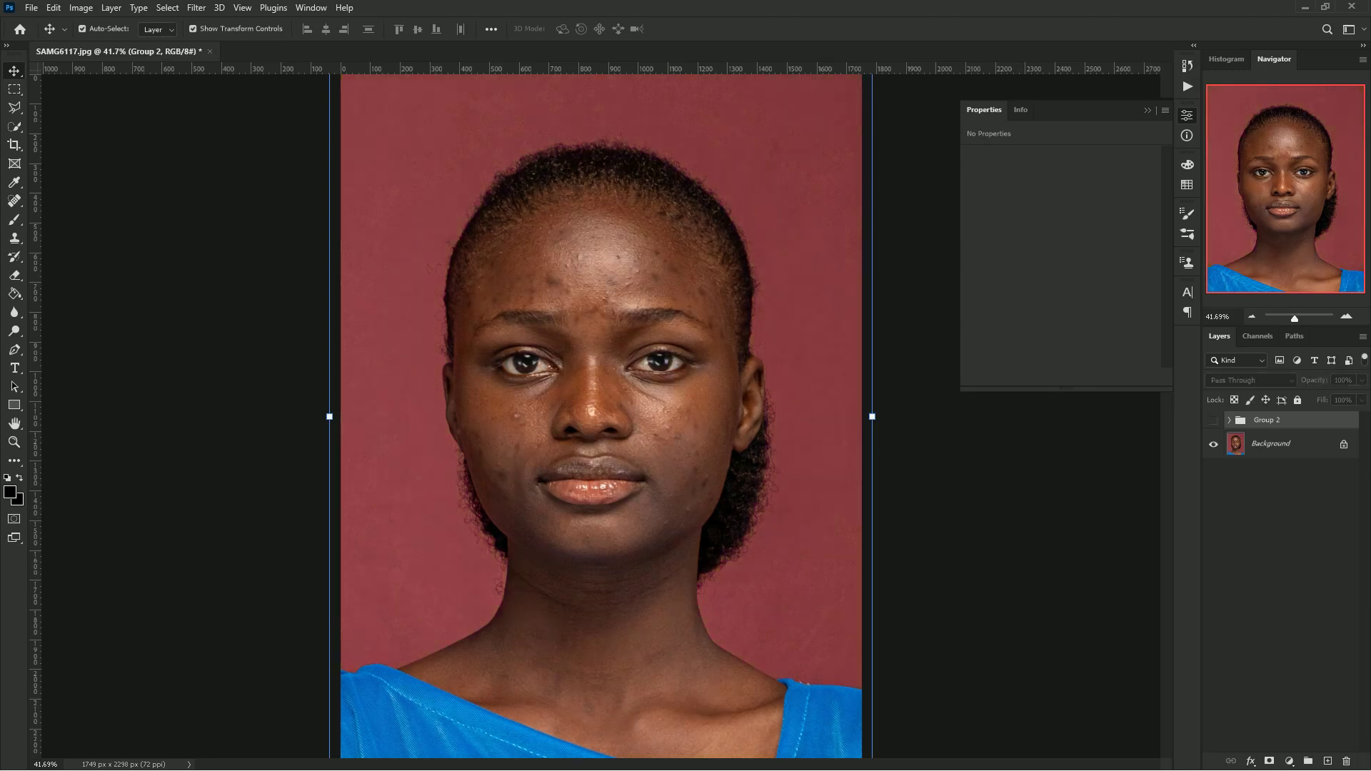
- Toggle the visibility of Group 2 to compare the retouched portrait with the original, both in full and close up on the face
{"action": "key", "text": "ctrl+comma"}
{"action": "left_click", "coordinate": [1214, 420]}
{"action": "key", "text": "ctrl+comma"}
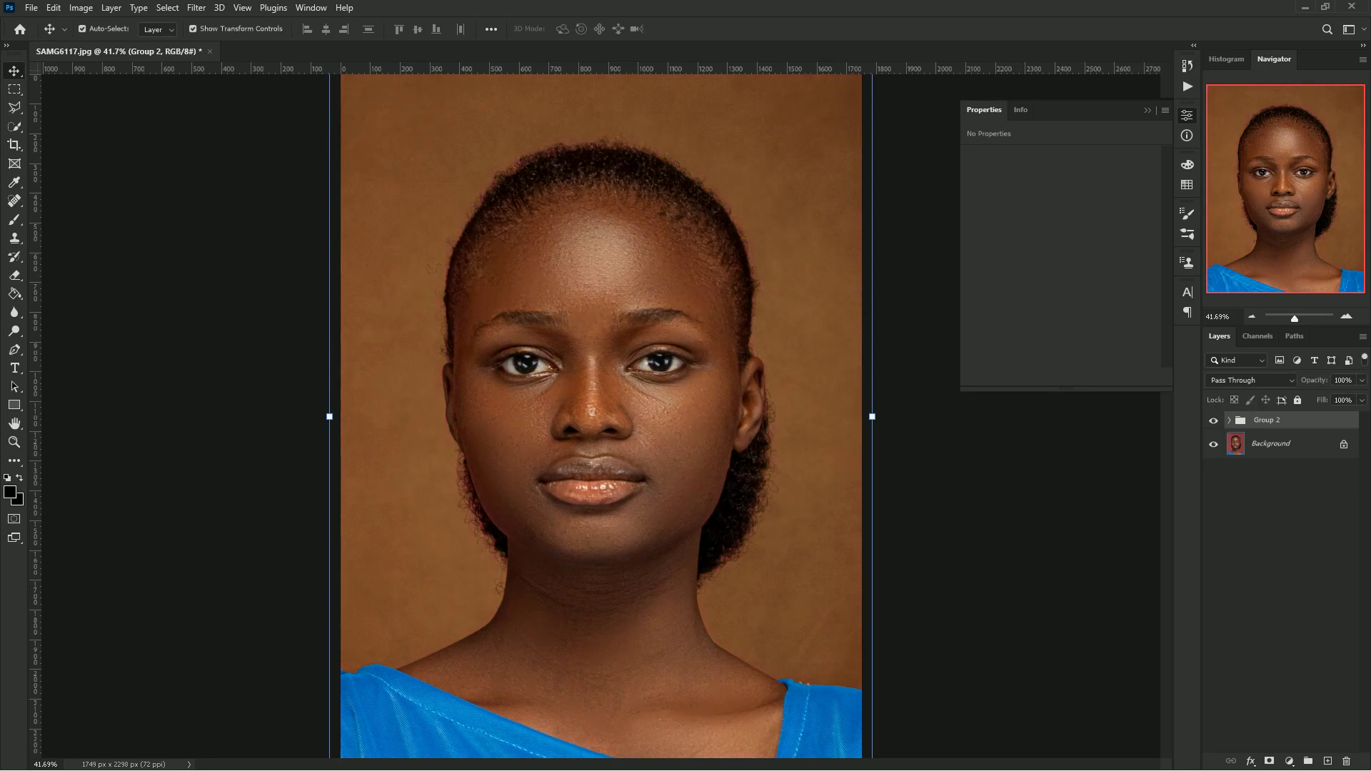
{"action": "scroll", "coordinate": [594, 357], "scroll_direction": "up", "scroll_amount": 8}
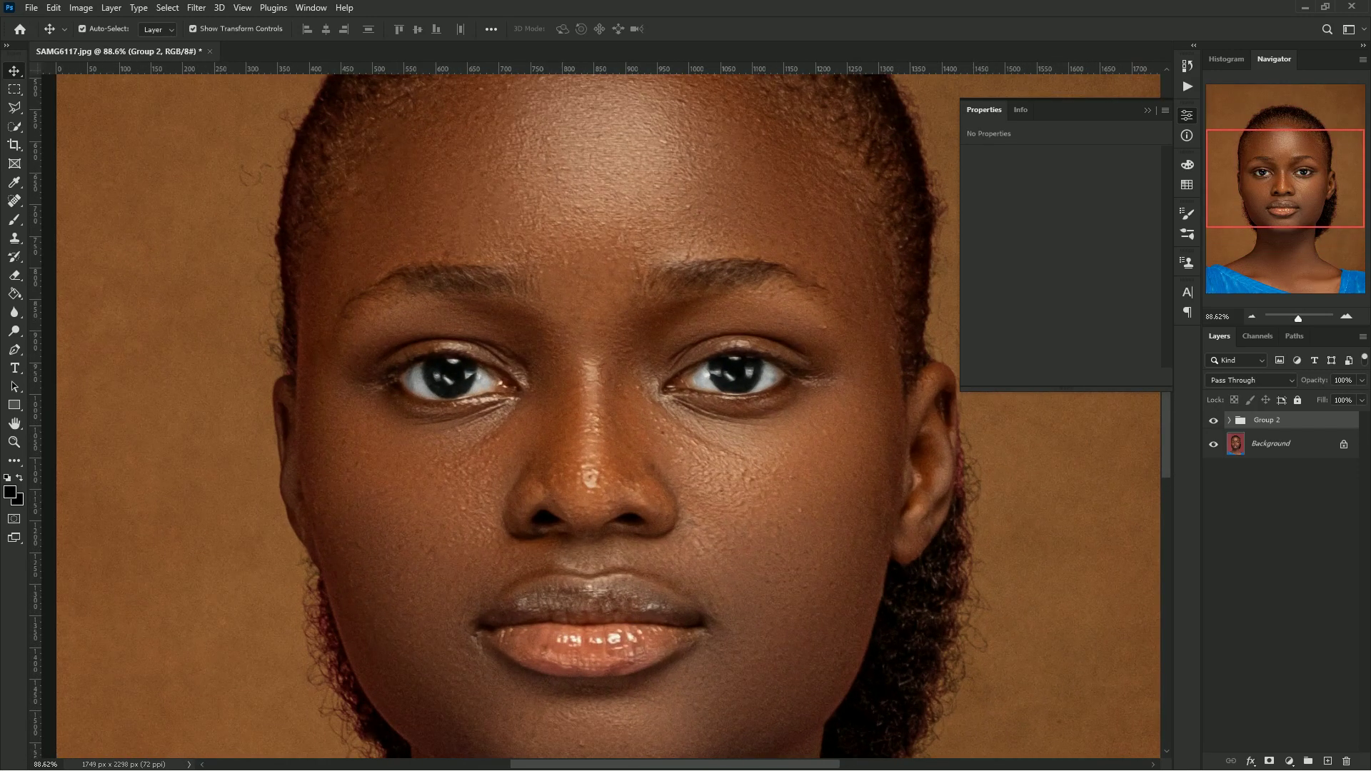
{"action": "key", "text": "ctrl+comma"}
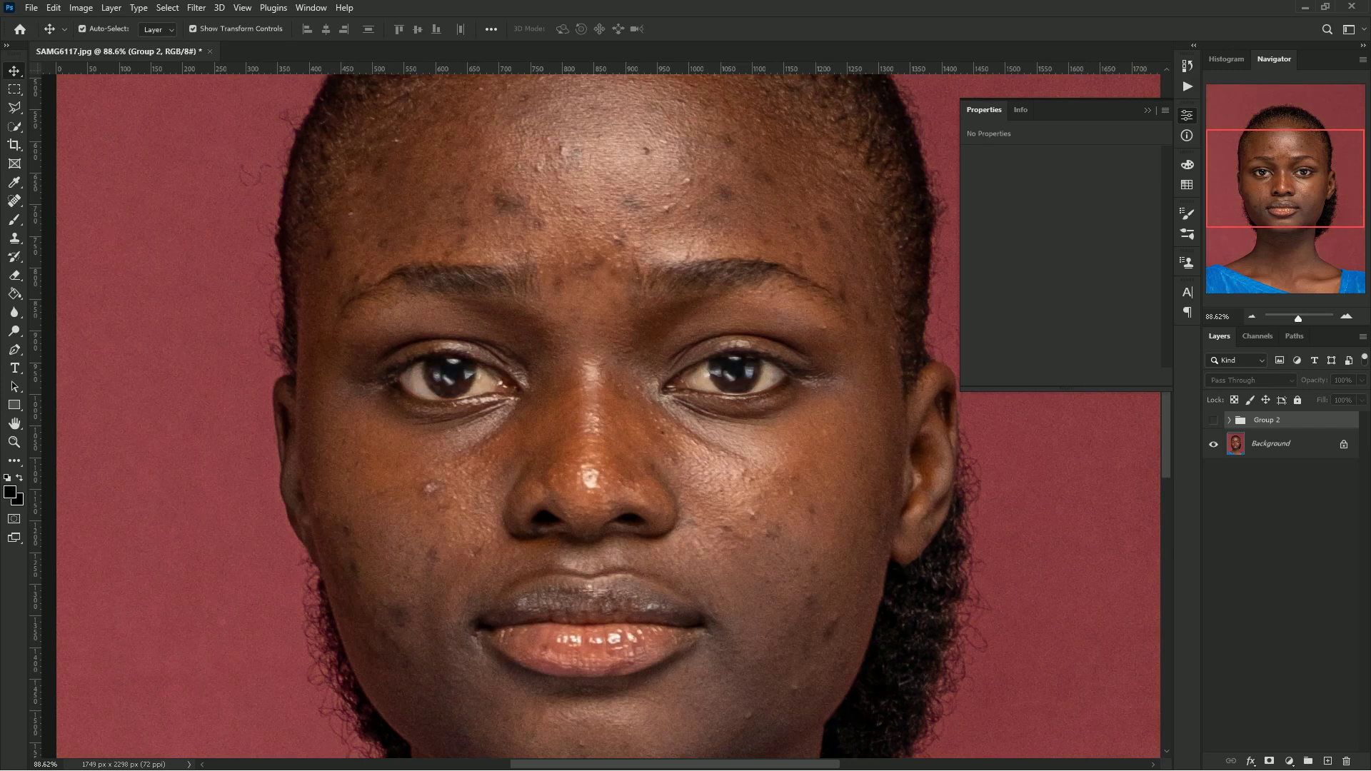
{"action": "key", "text": "ctrl+comma"}
{"action": "key", "text": "ctrl+comma"}
{"action": "key", "text": "ctrl+comma"}
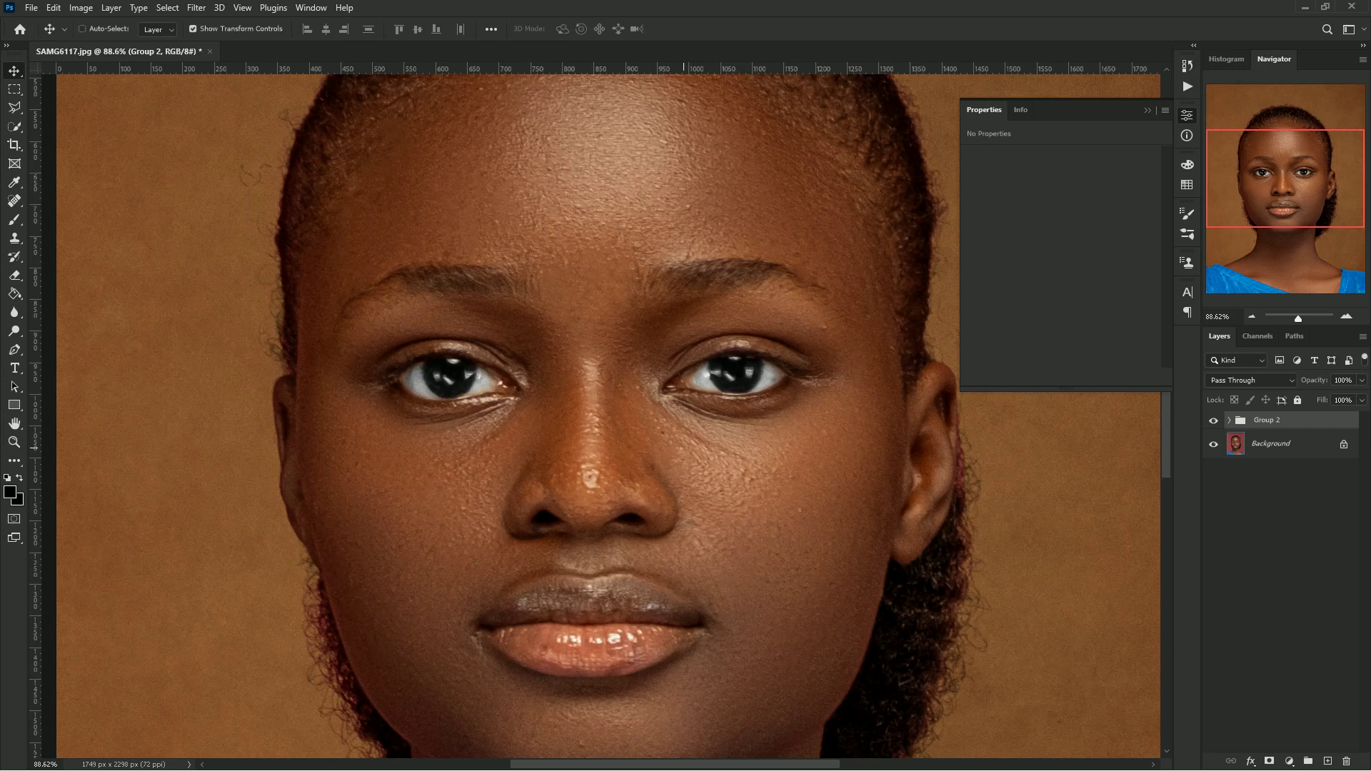
- Deselect the layers and check the whole portrait before and after the retouch by hiding and showing Group 2
{"action": "key", "text": "ctrl+0"}
{"action": "left_click", "coordinate": [881, 448]}
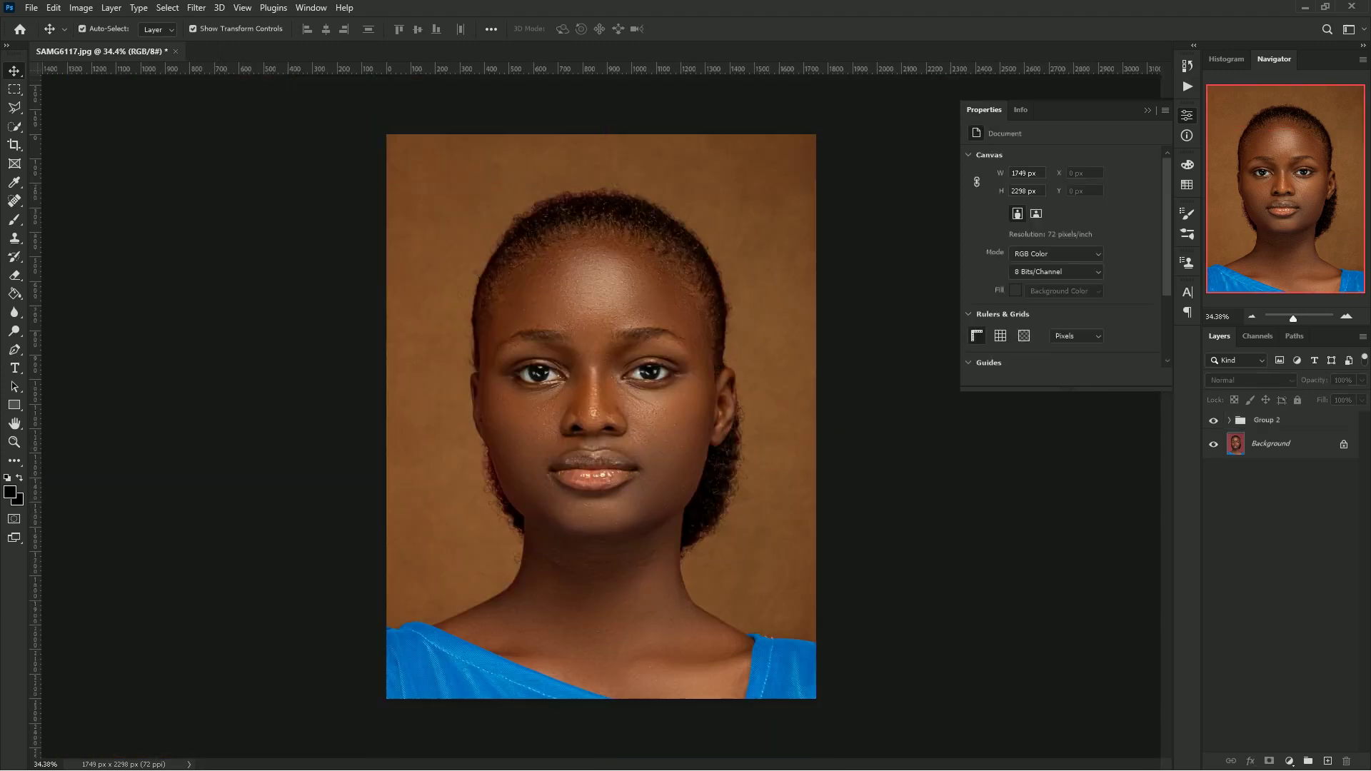
{"action": "left_click", "coordinate": [1214, 420]}
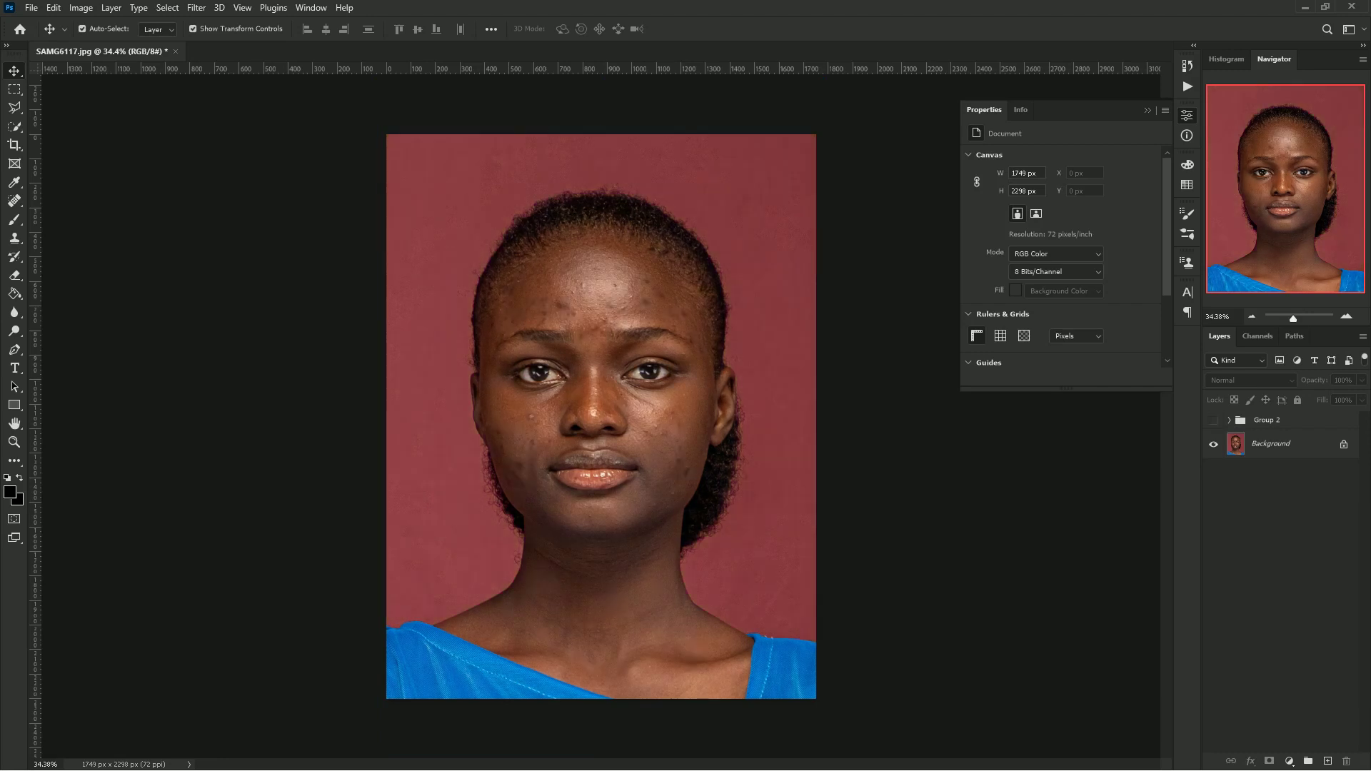
{"action": "left_click", "coordinate": [1213, 420]}
{"action": "key", "text": "ctrl+0"}
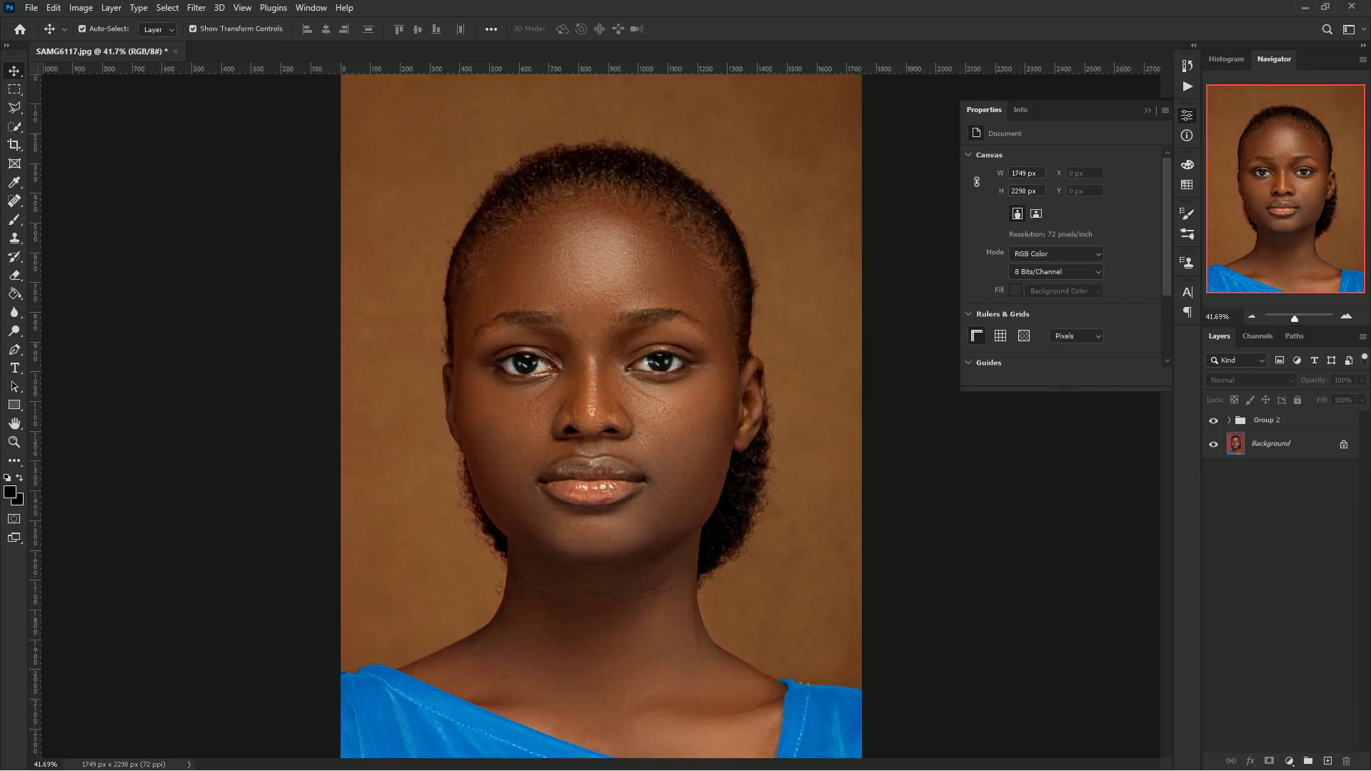
{"action": "left_click", "coordinate": [1214, 420]}
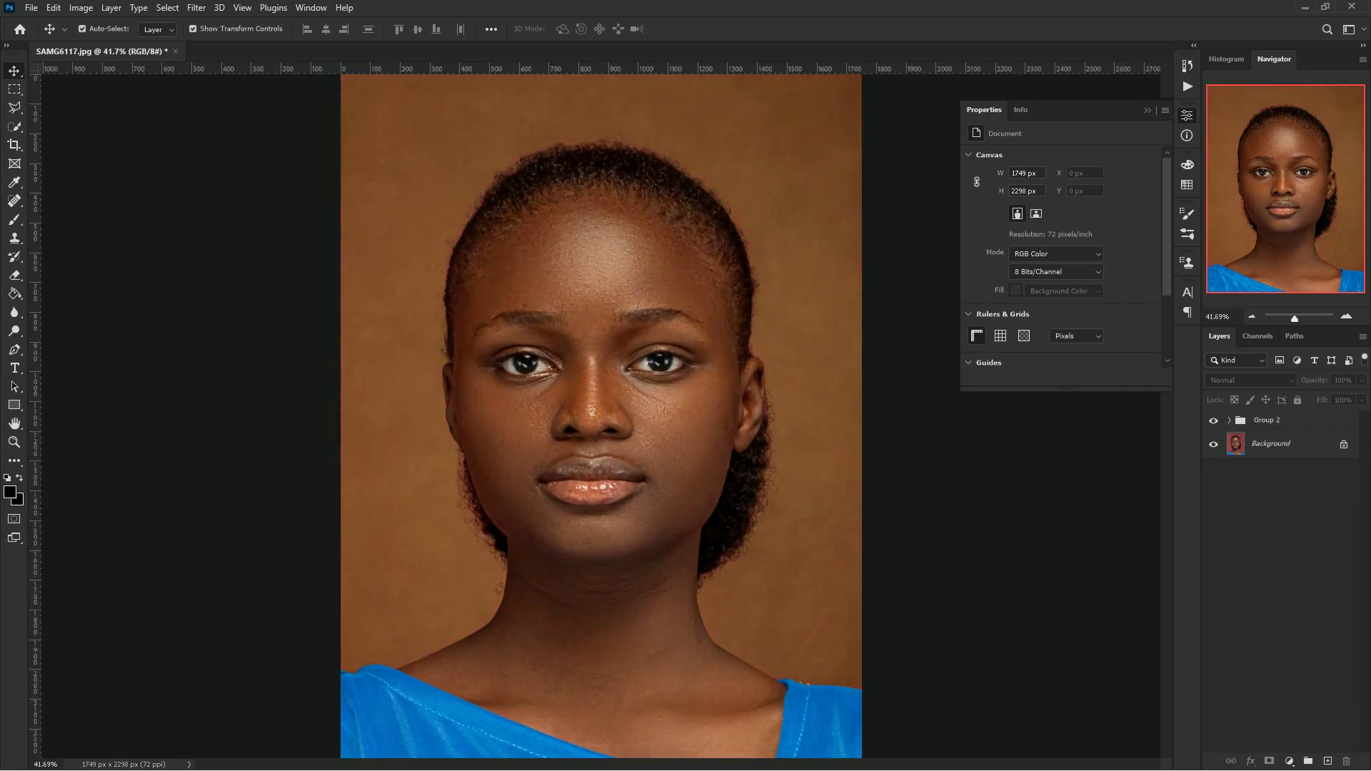